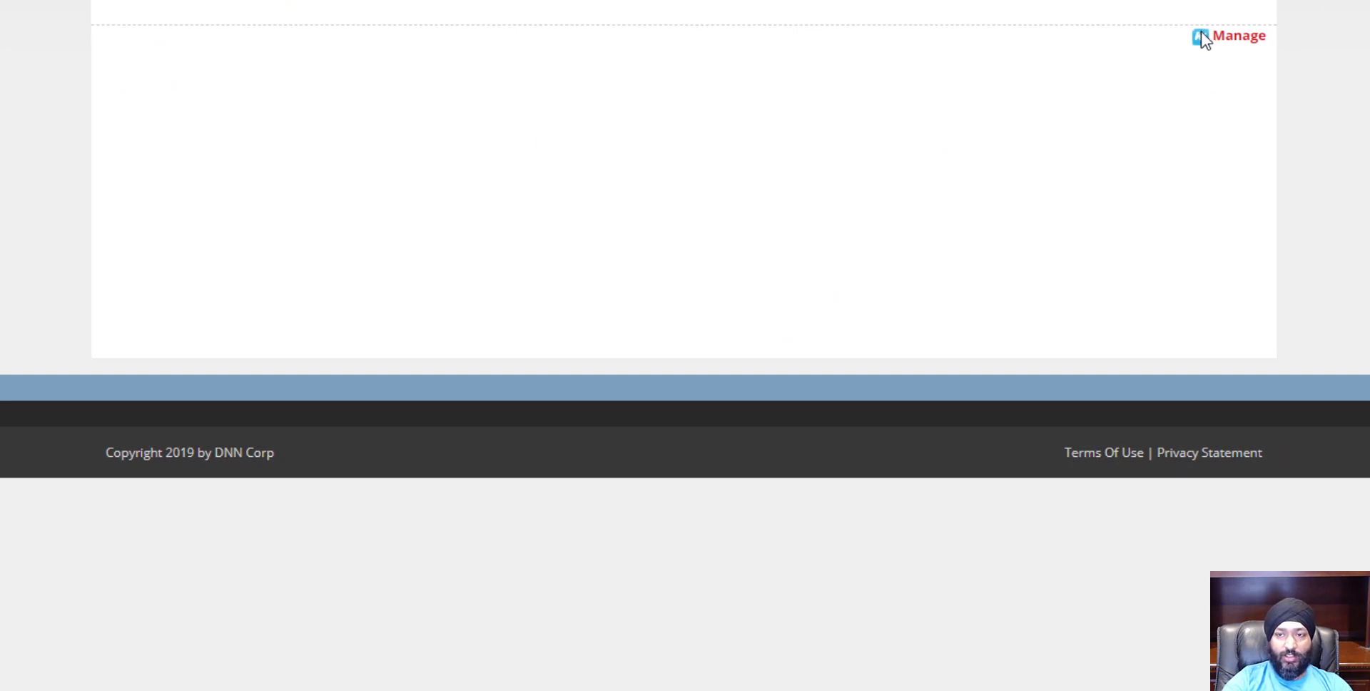
Add a new content structure named Recipes from the module's structure management.
{"action": "left_click", "coordinate": [1238, 44]}
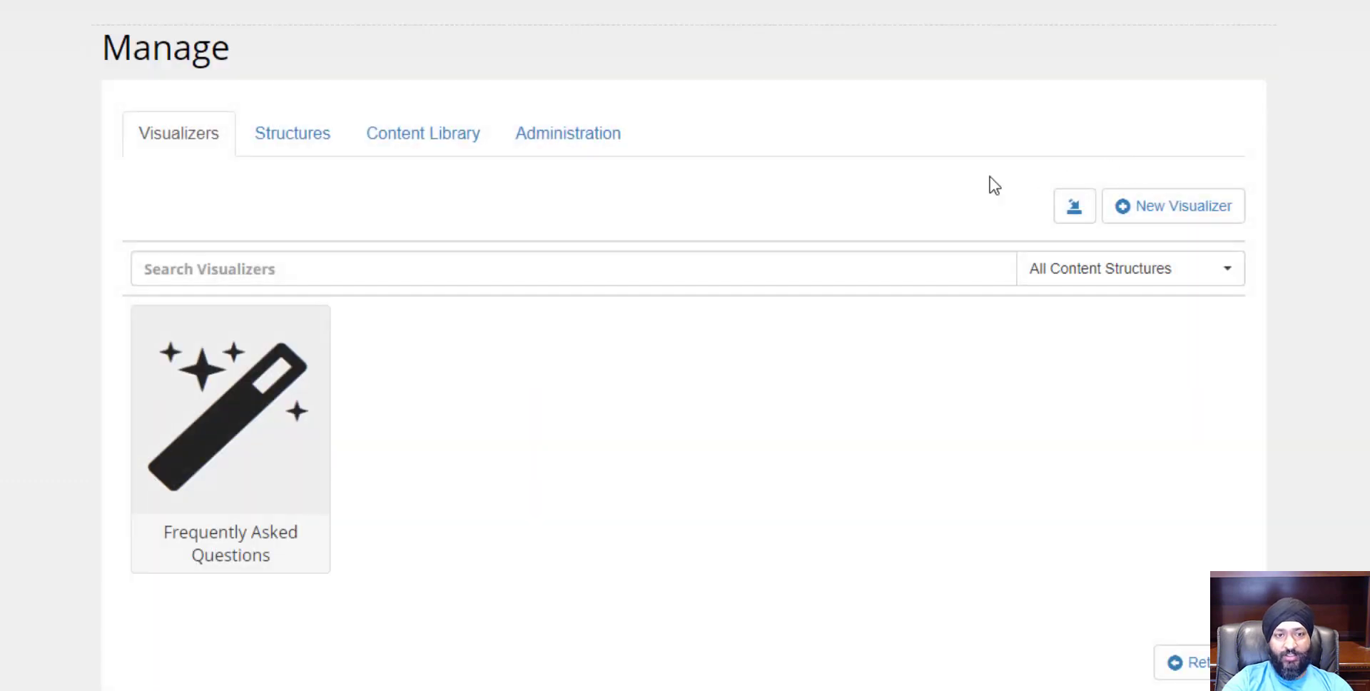
{"action": "left_click", "coordinate": [309, 153]}
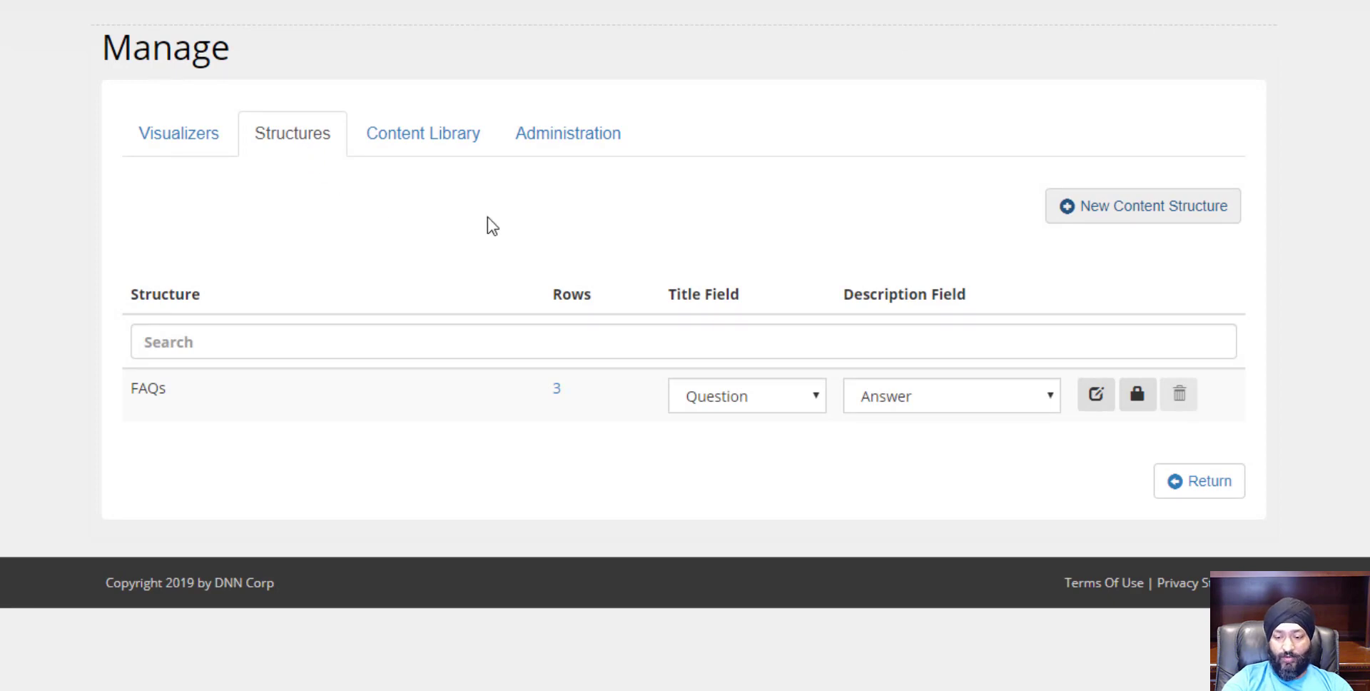
{"action": "left_click", "coordinate": [1092, 217]}
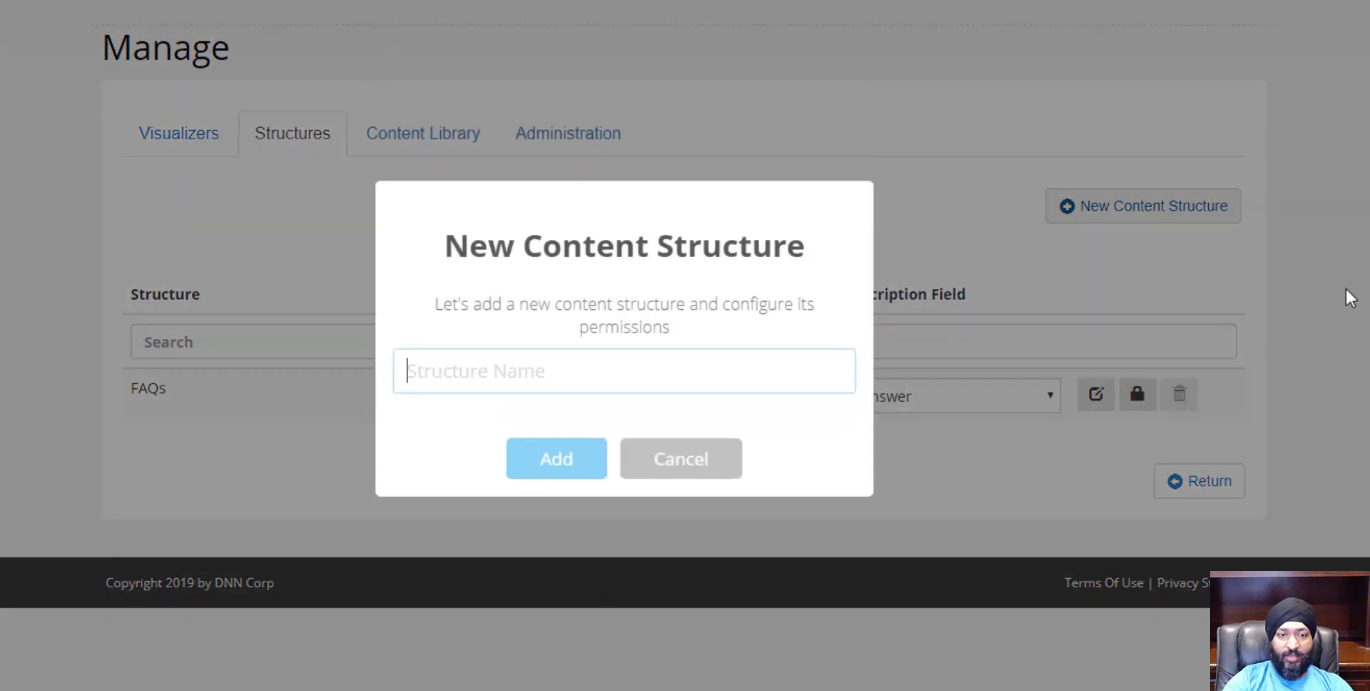
{"action": "type", "text": "Recip"}
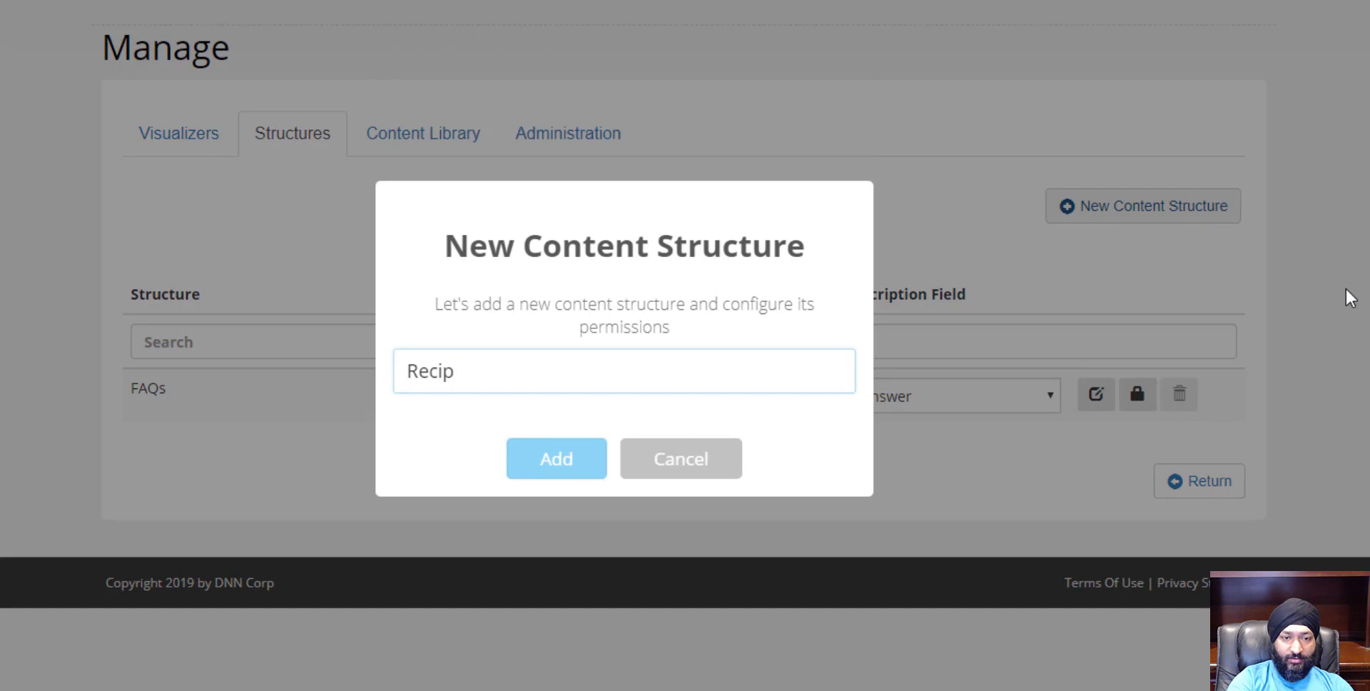
{"action": "type", "text": "iee"}
{"action": "key", "text": "BackSpace"}
{"action": "type", "text": "ip"}
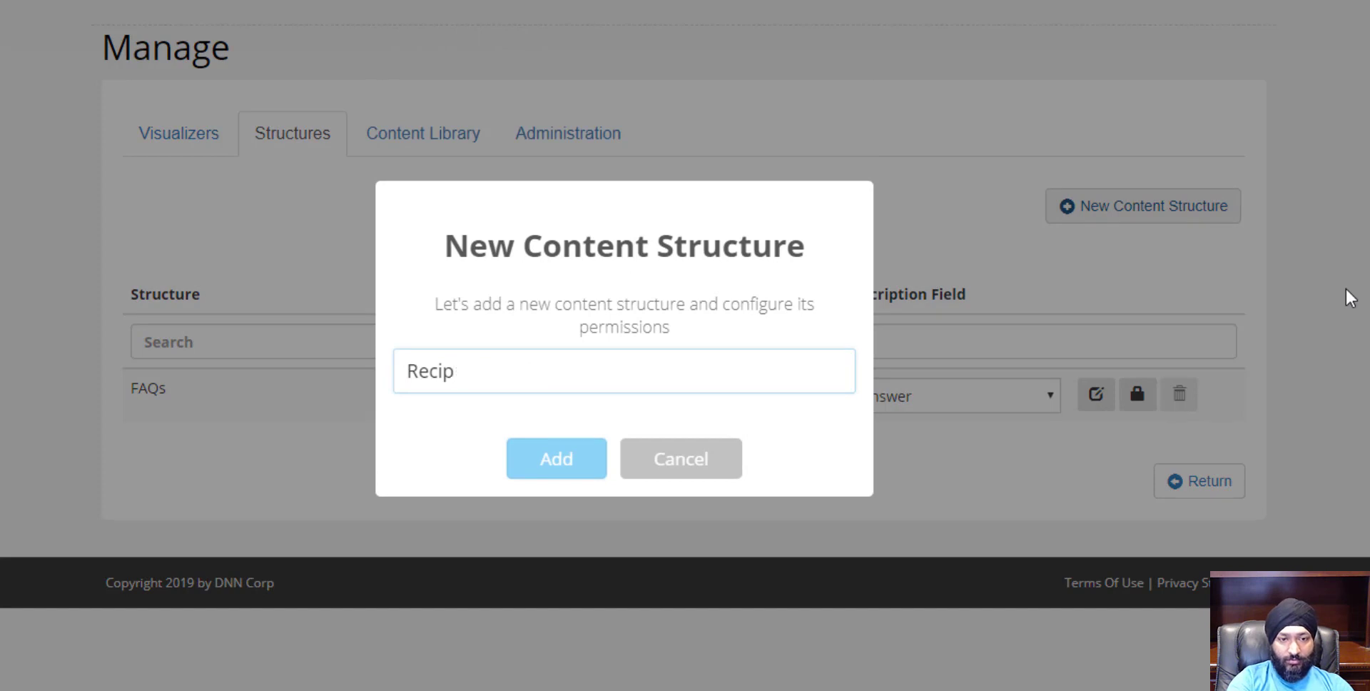
{"action": "type", "text": "es"}
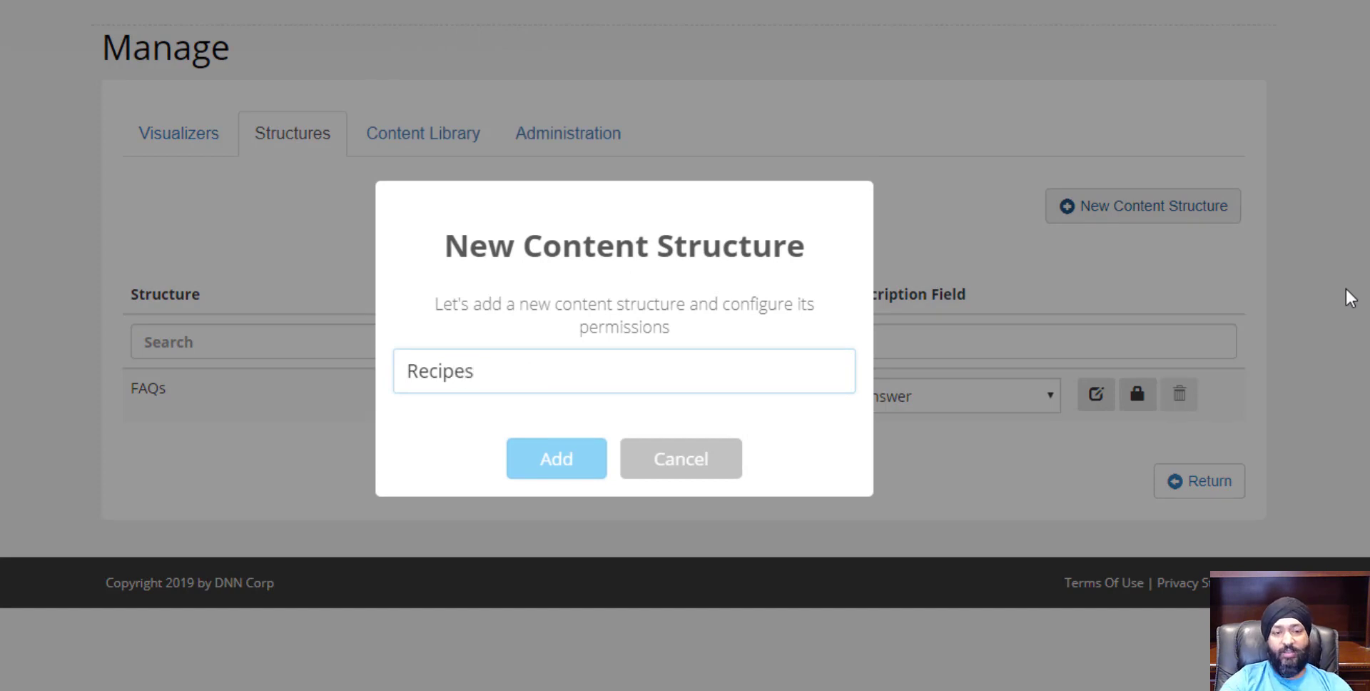
{"action": "left_click", "coordinate": [596, 459]}
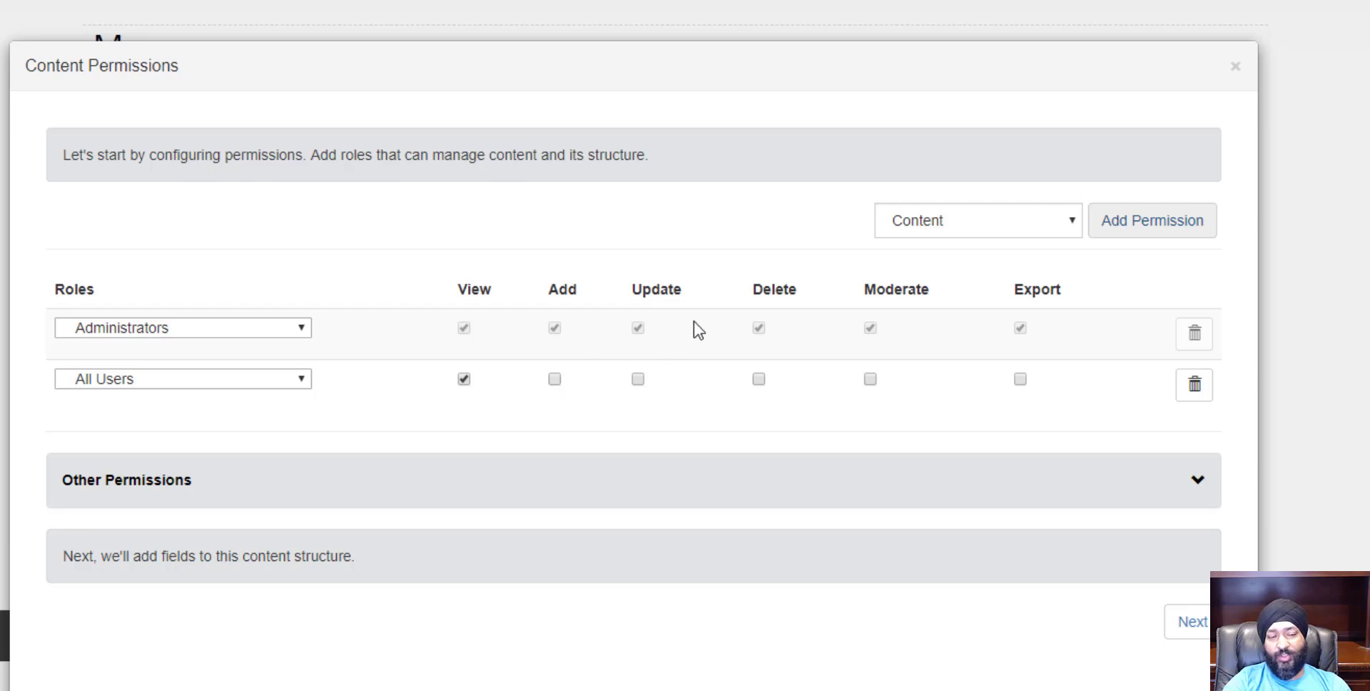
Add a third content permission row for the Administrators role and clear its View permission.
{"action": "left_click", "coordinate": [1110, 236]}
{"action": "left_click", "coordinate": [257, 429]}
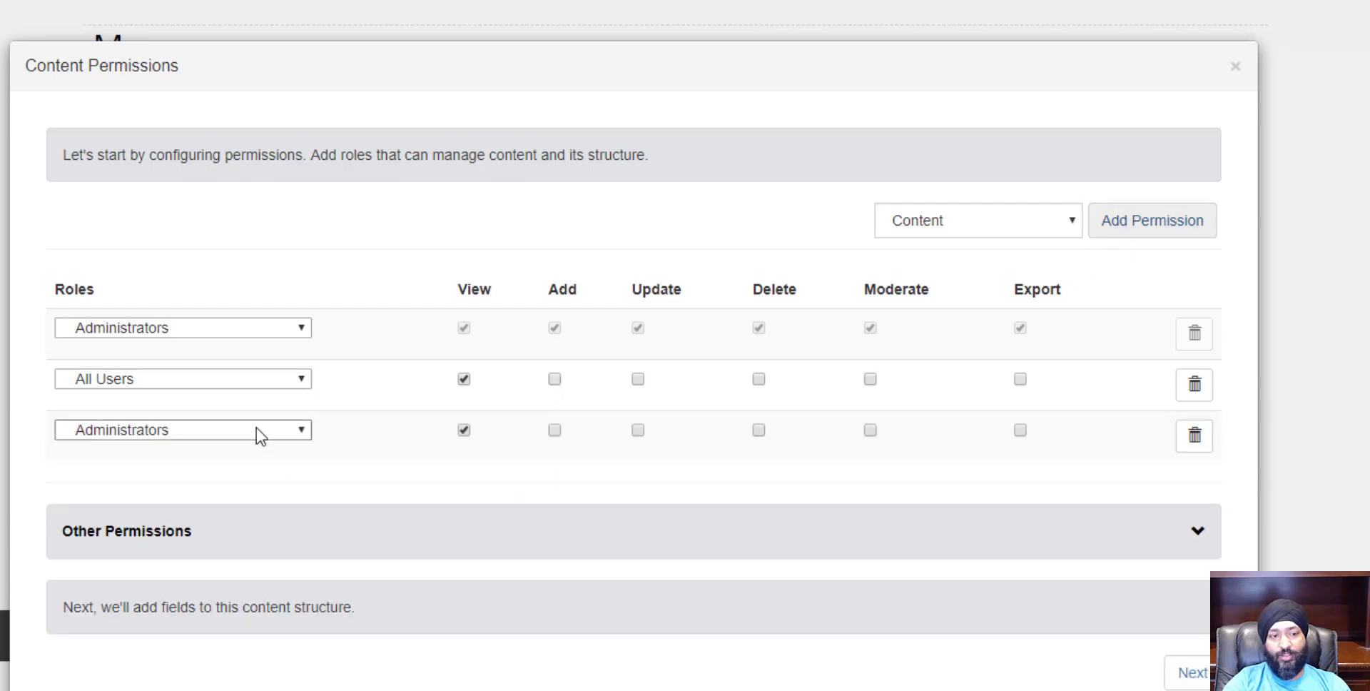
{"action": "left_click", "coordinate": [392, 431]}
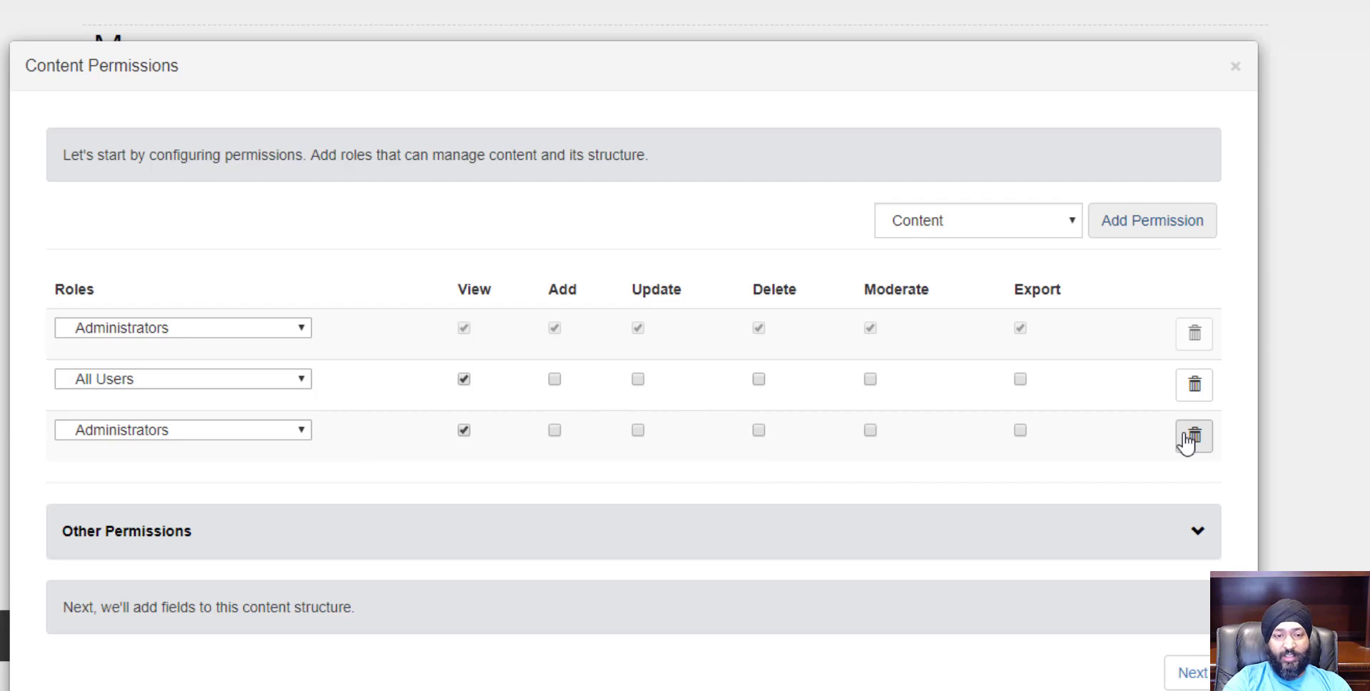
Allow only the owner to update and delete content, and continue to the structure designer.
{"action": "left_click", "coordinate": [1198, 541]}
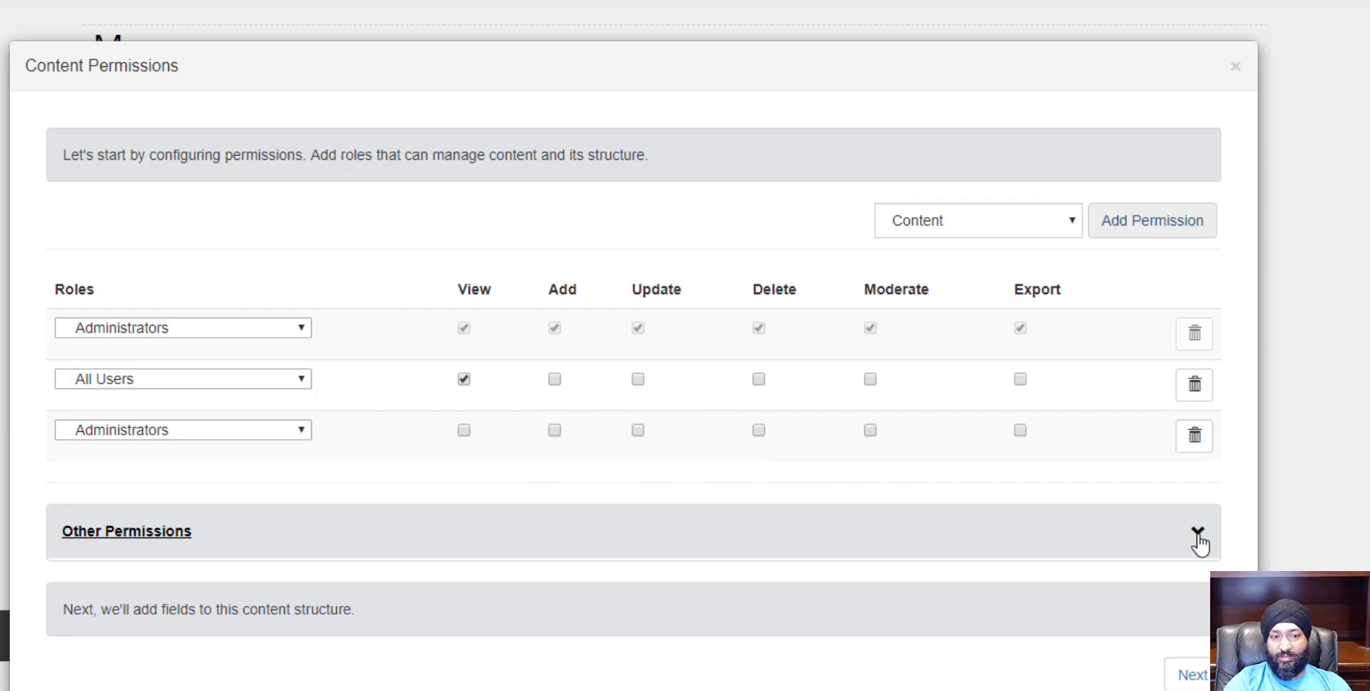
{"action": "scroll", "coordinate": [1010, 549], "scroll_direction": "down", "scroll_amount": 2}
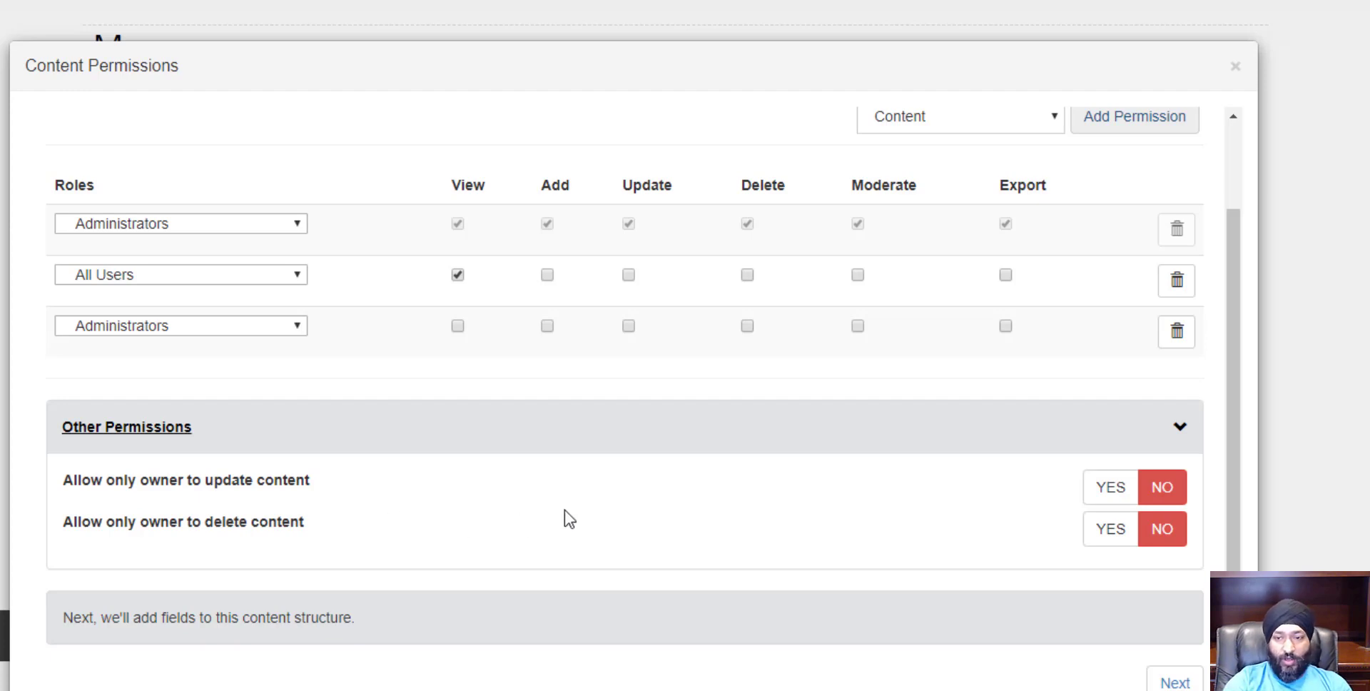
{"action": "left_click", "coordinate": [1111, 489]}
{"action": "left_click", "coordinate": [1111, 530]}
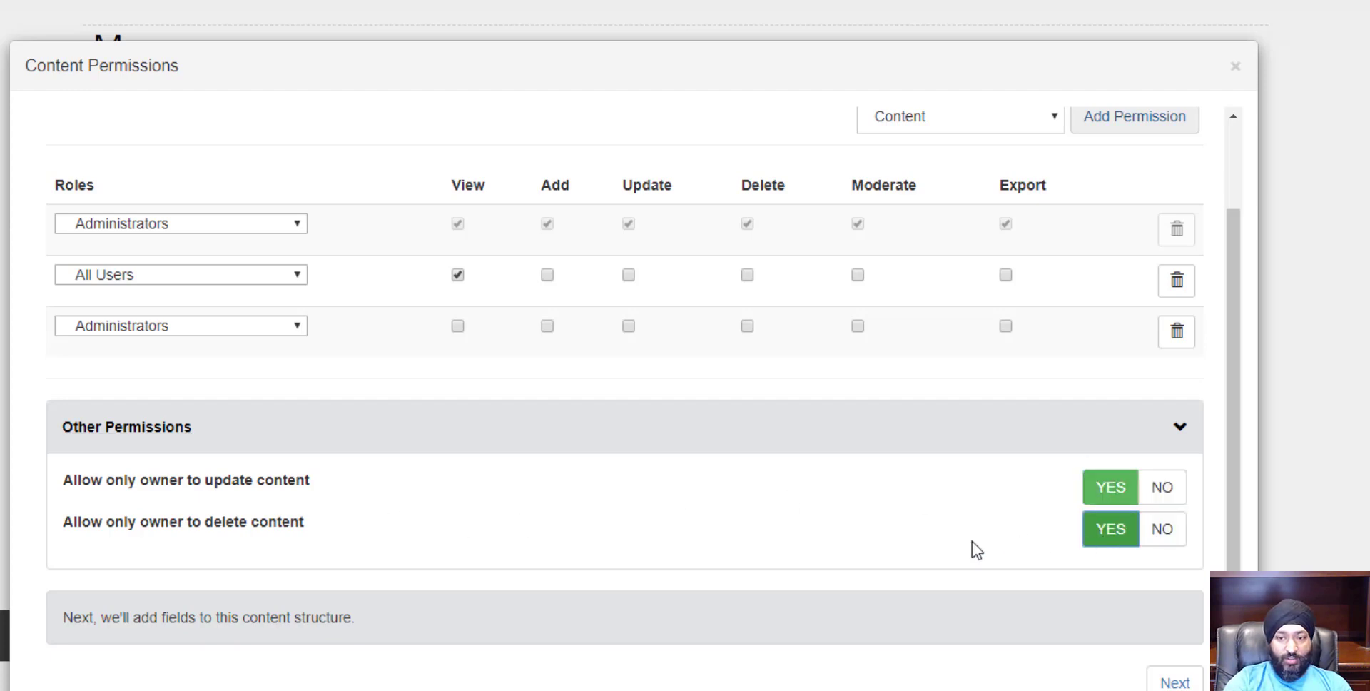
{"action": "scroll", "coordinate": [953, 552], "scroll_direction": "up", "scroll_amount": 1}
{"action": "scroll", "coordinate": [953, 551], "scroll_direction": "down", "scroll_amount": 1}
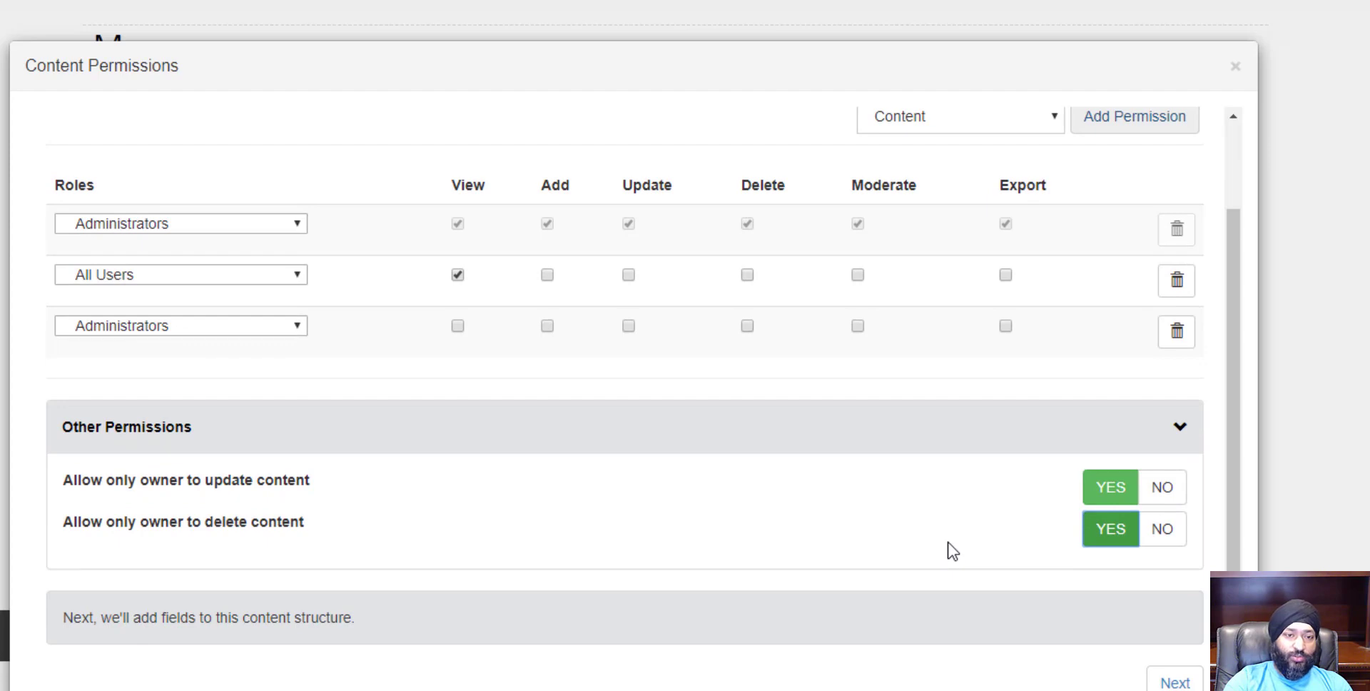
{"action": "scroll", "coordinate": [954, 551], "scroll_direction": "up", "scroll_amount": 1}
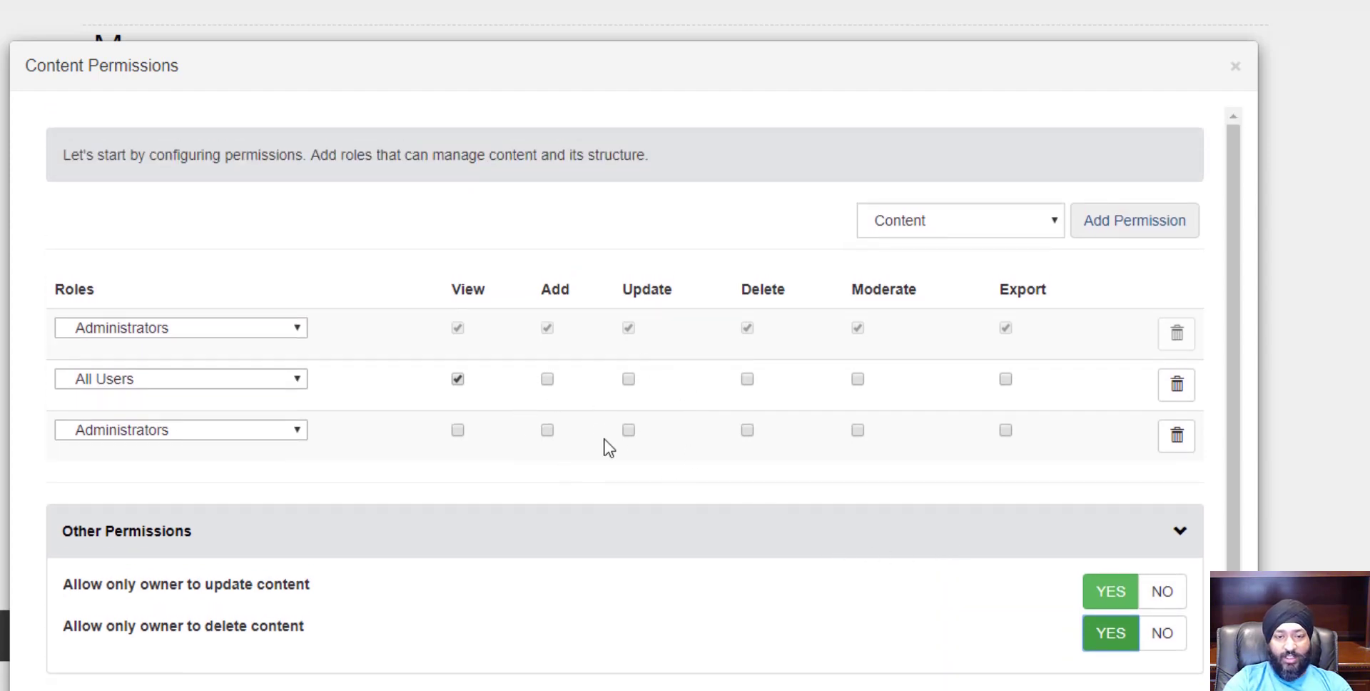
{"action": "scroll", "coordinate": [733, 447], "scroll_direction": "down", "scroll_amount": 1}
{"action": "left_click", "coordinate": [1175, 682]}
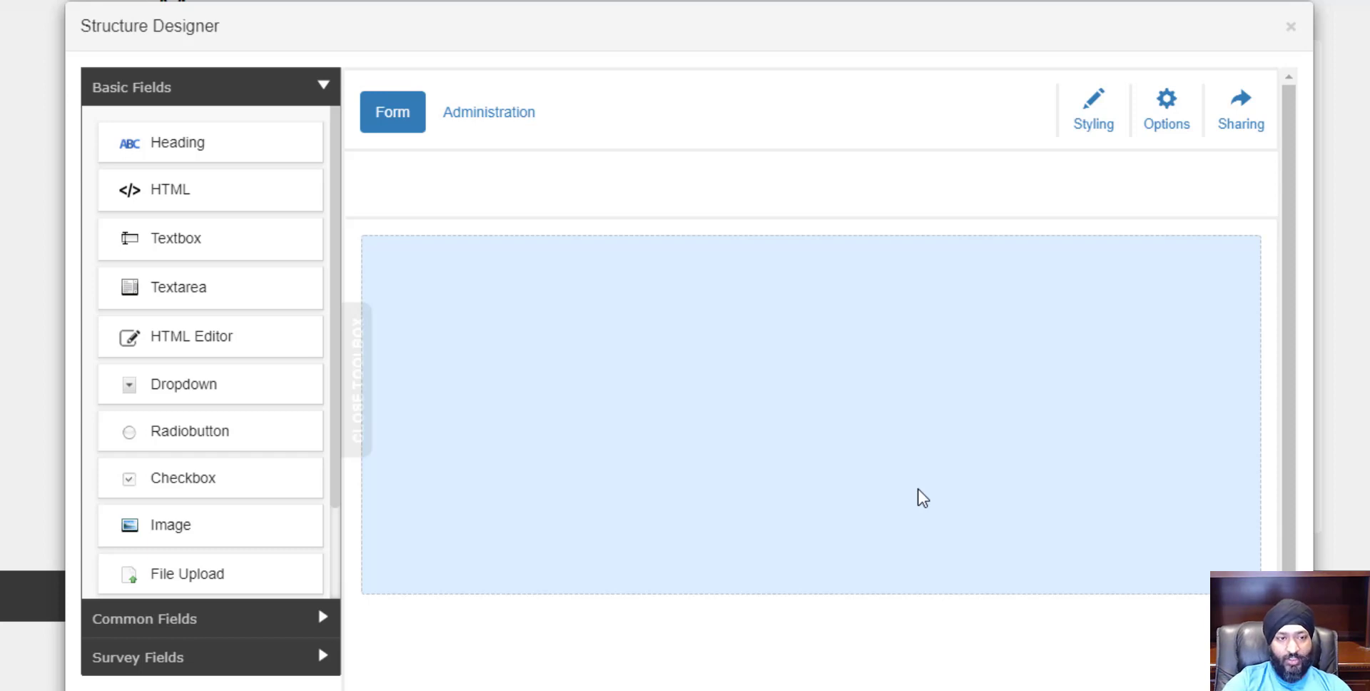
Add a Heading field to the empty form and set its text to Recipe.
{"action": "left_click_drag", "start_coordinate": [217, 144], "coordinate": [498, 344]}
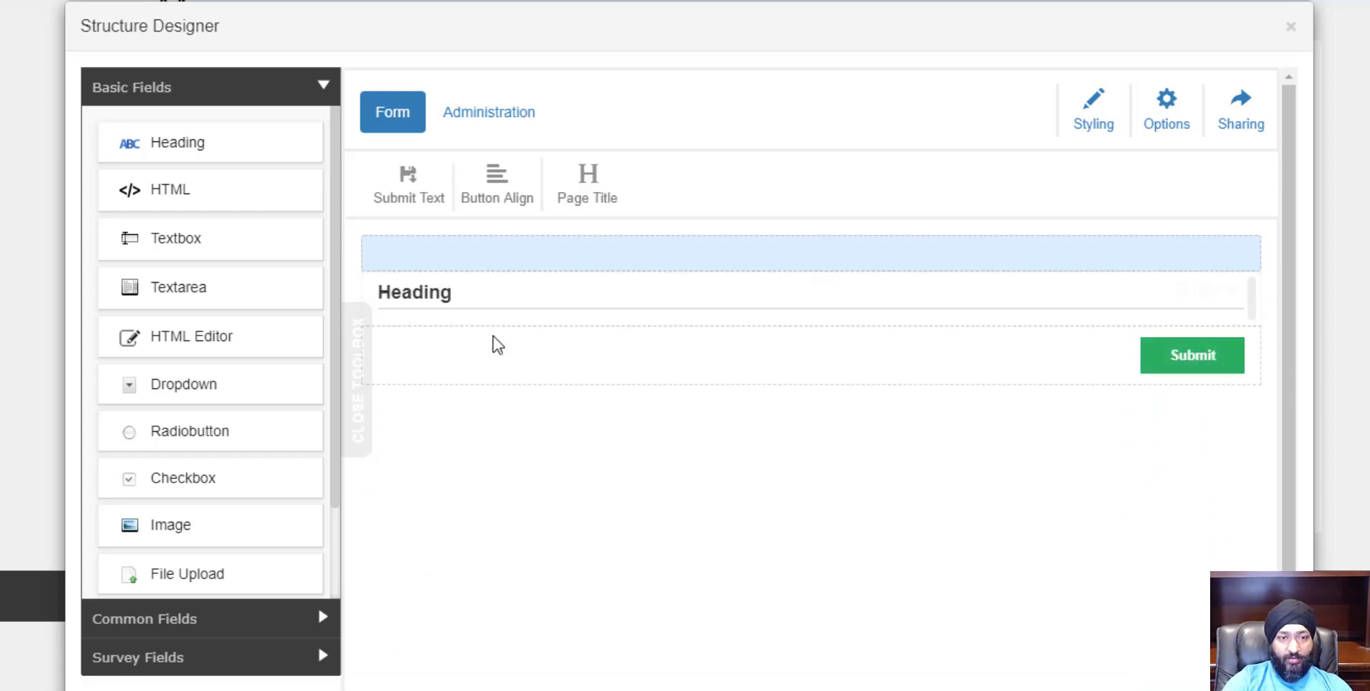
{"action": "left_click", "coordinate": [436, 257]}
{"action": "left_click", "coordinate": [436, 257]}
{"action": "left_click", "coordinate": [436, 257]}
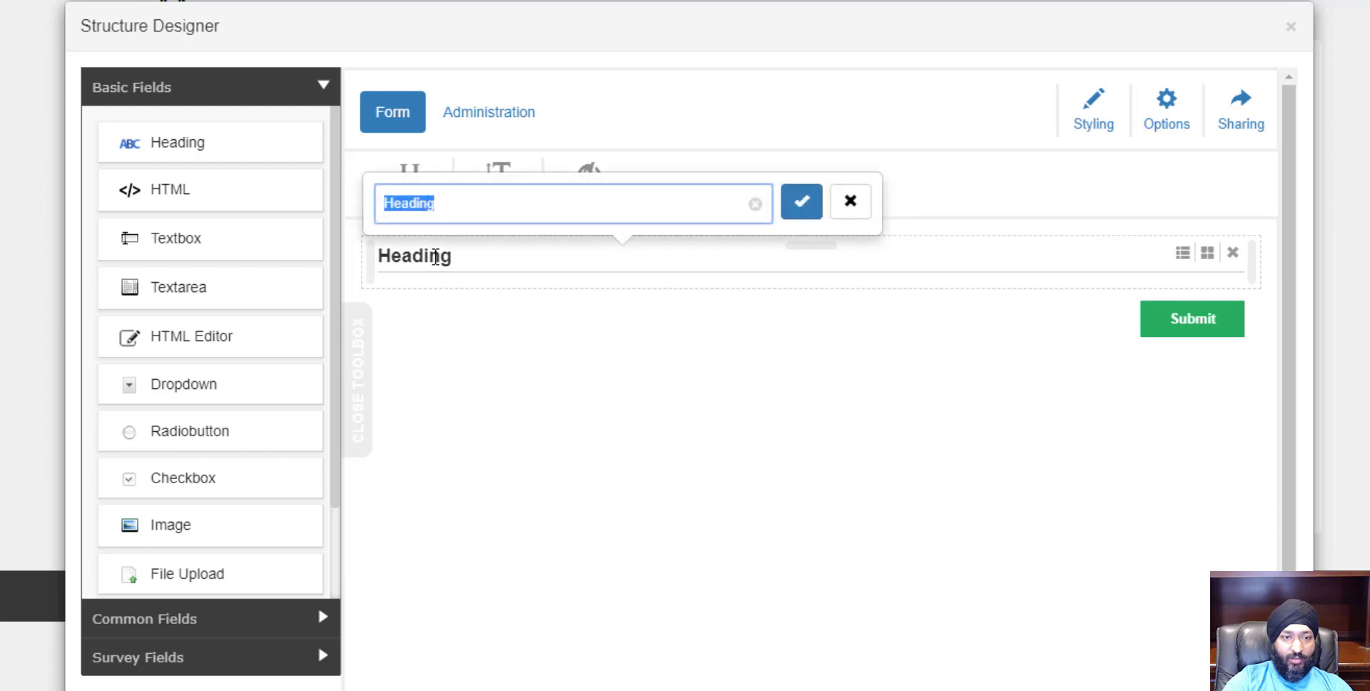
{"action": "type", "text": "Recipe"}
{"action": "key", "text": "Return"}
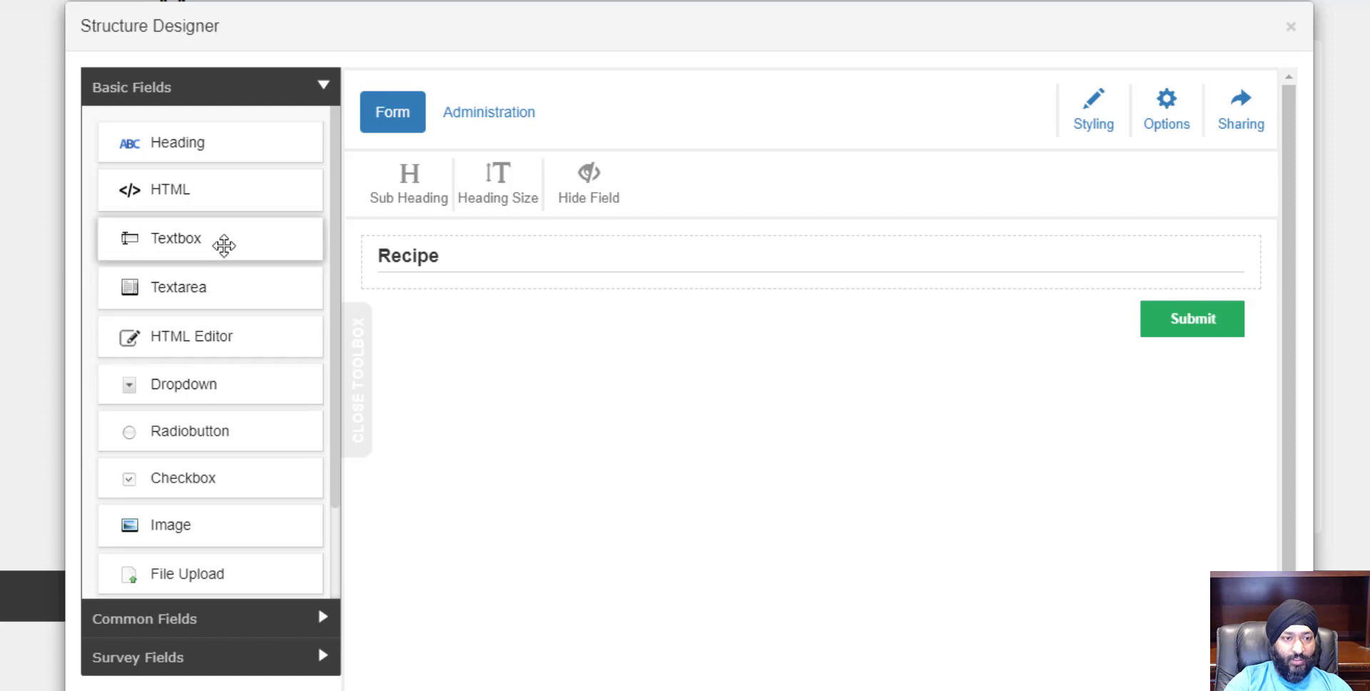
Add a Textbox field below the heading and label it Recipe Name.
{"action": "left_click_drag", "start_coordinate": [224, 245], "coordinate": [470, 304]}
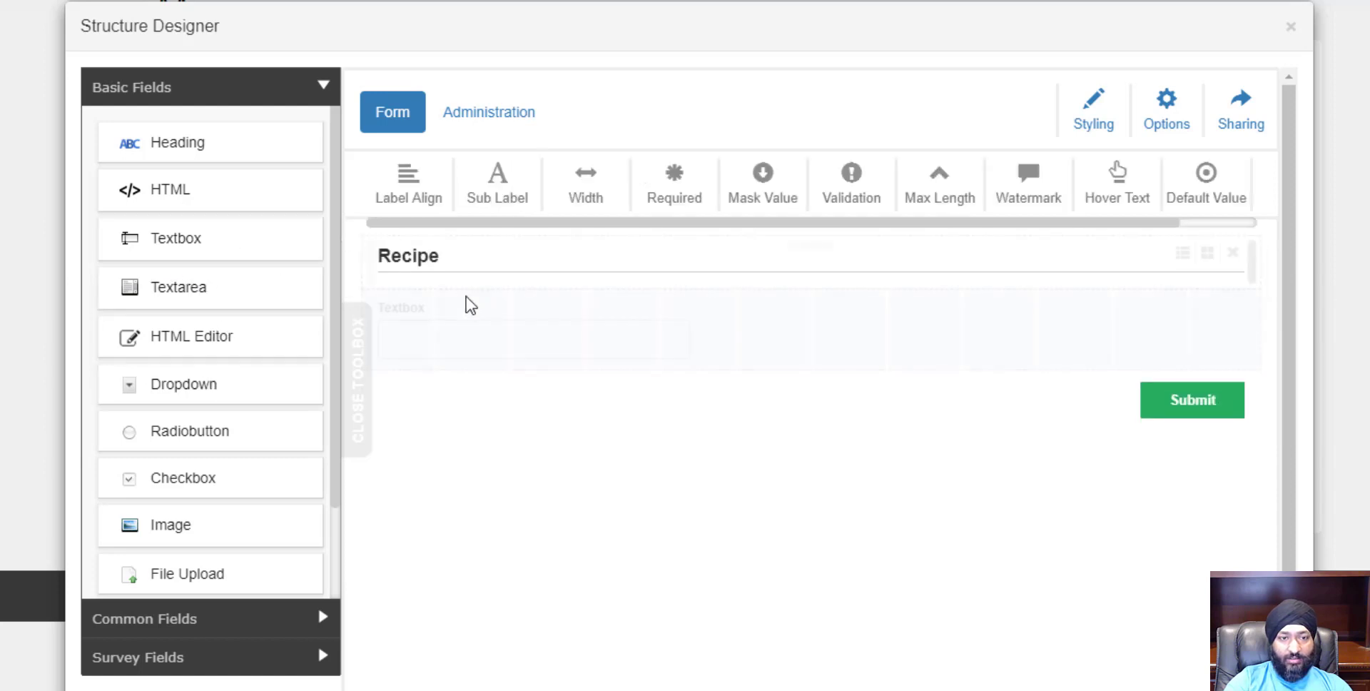
{"action": "left_click", "coordinate": [416, 312]}
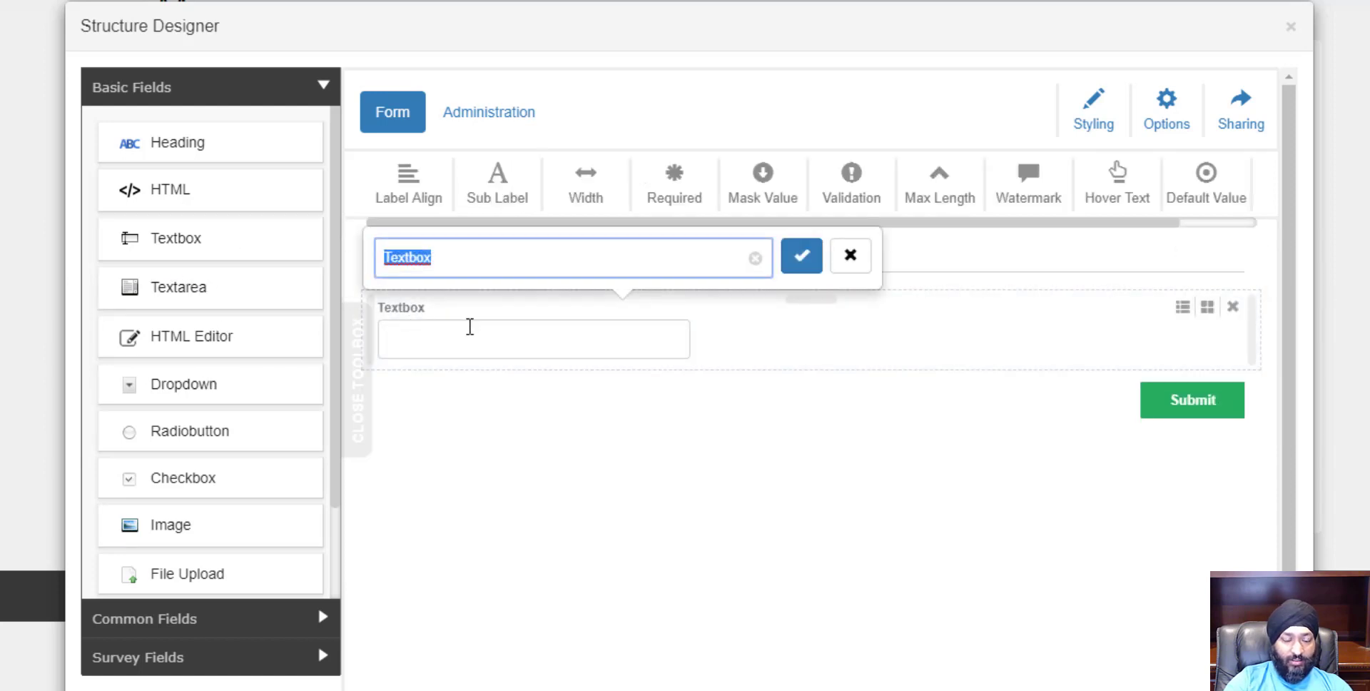
{"action": "type", "text": "Recipe Name"}
{"action": "key", "text": "Return"}
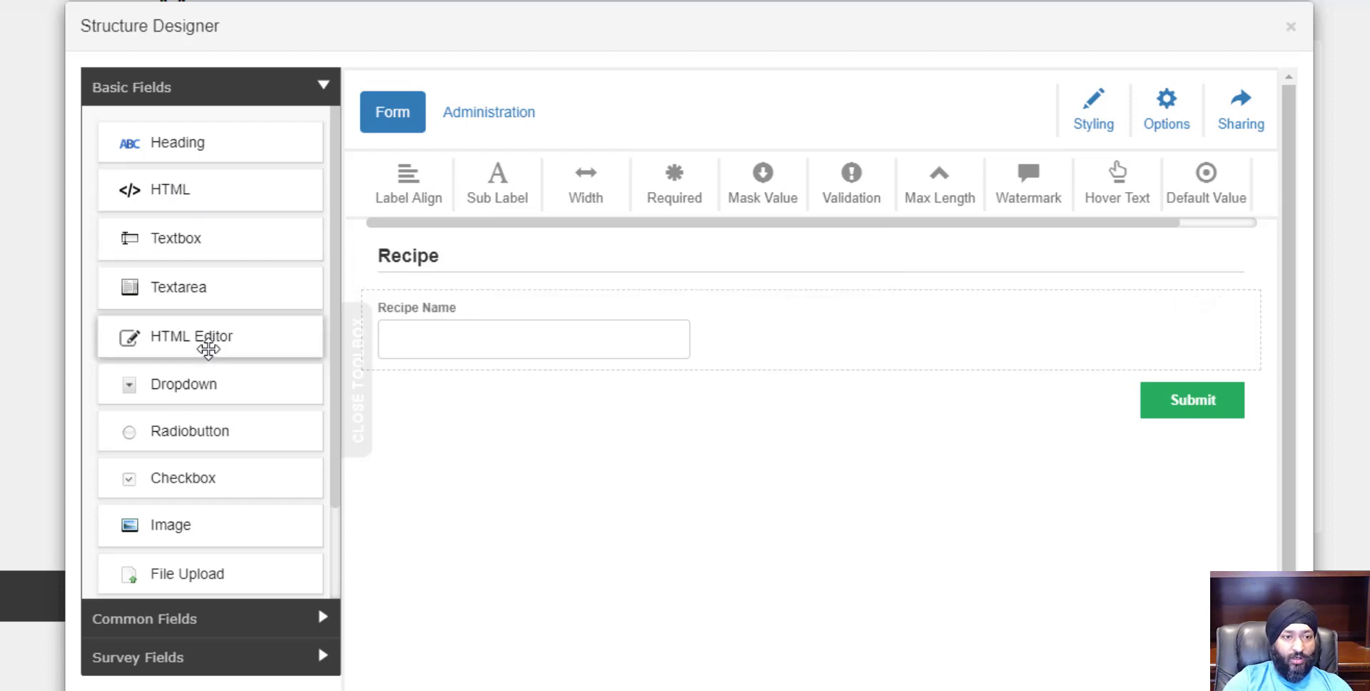
Add an HTML Editor field below the Recipe Name field and label it Recipe.
{"action": "left_click_drag", "start_coordinate": [207, 349], "coordinate": [517, 355]}
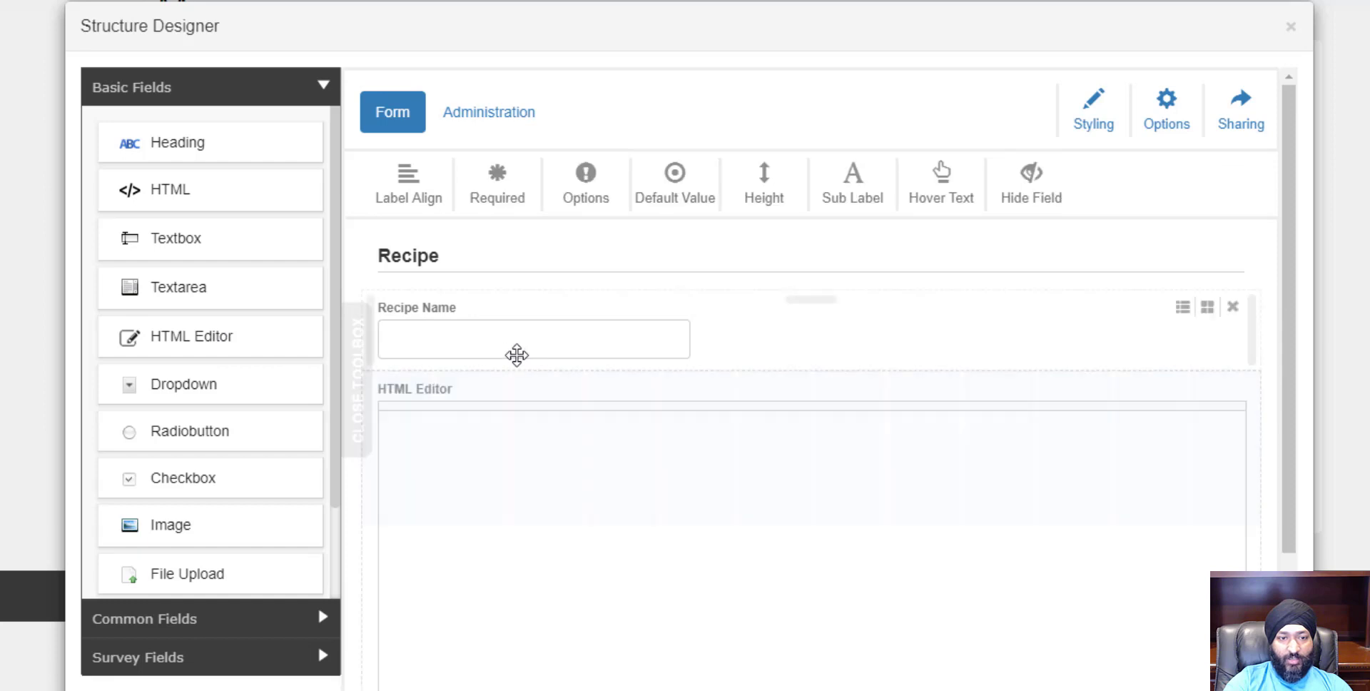
{"action": "left_click", "coordinate": [421, 392]}
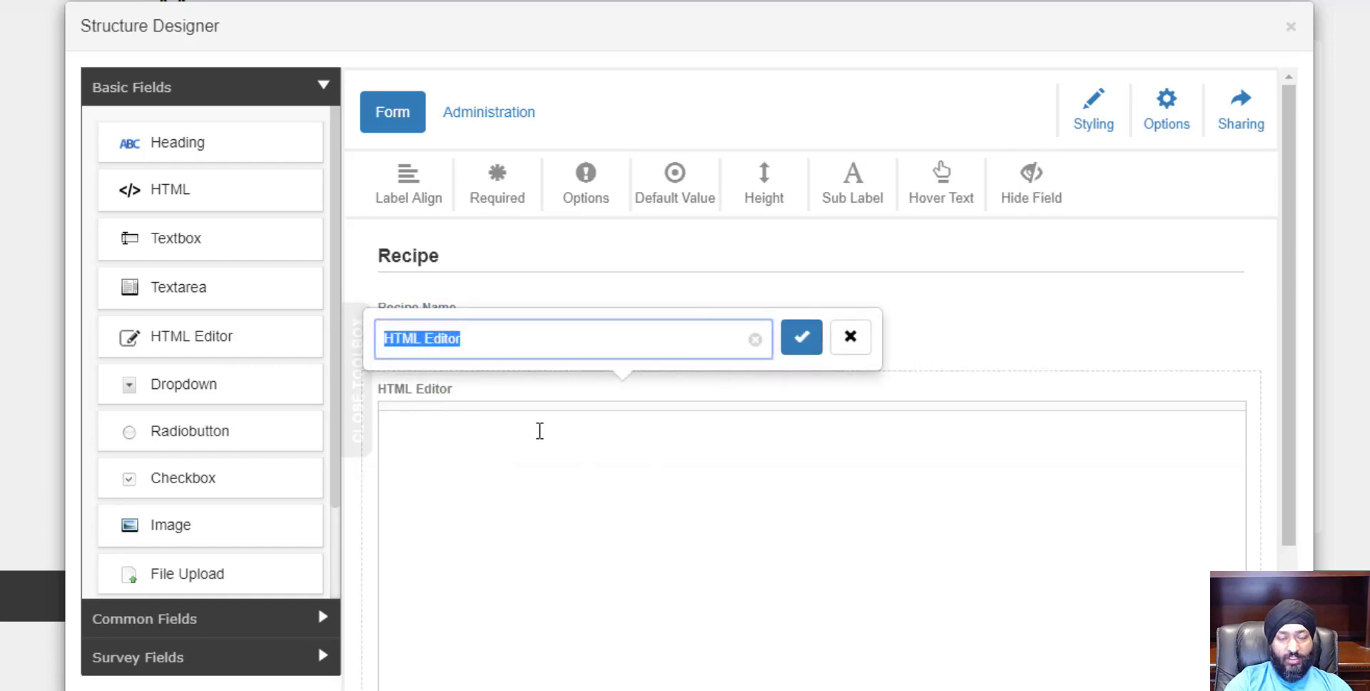
{"action": "type", "text": "Dire"}
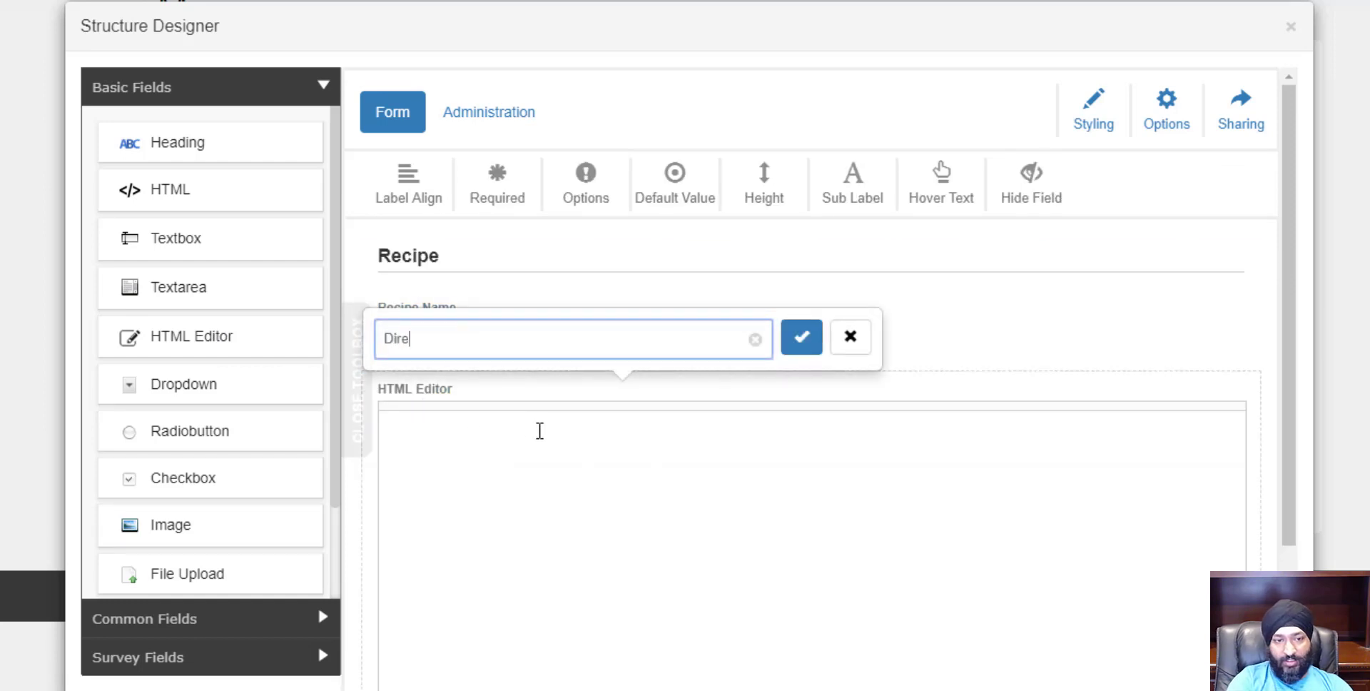
{"action": "type", "text": "c"}
{"action": "key", "text": "BackSpace"}
{"action": "key", "text": "BackSpace"}
{"action": "key", "text": "BackSpace"}
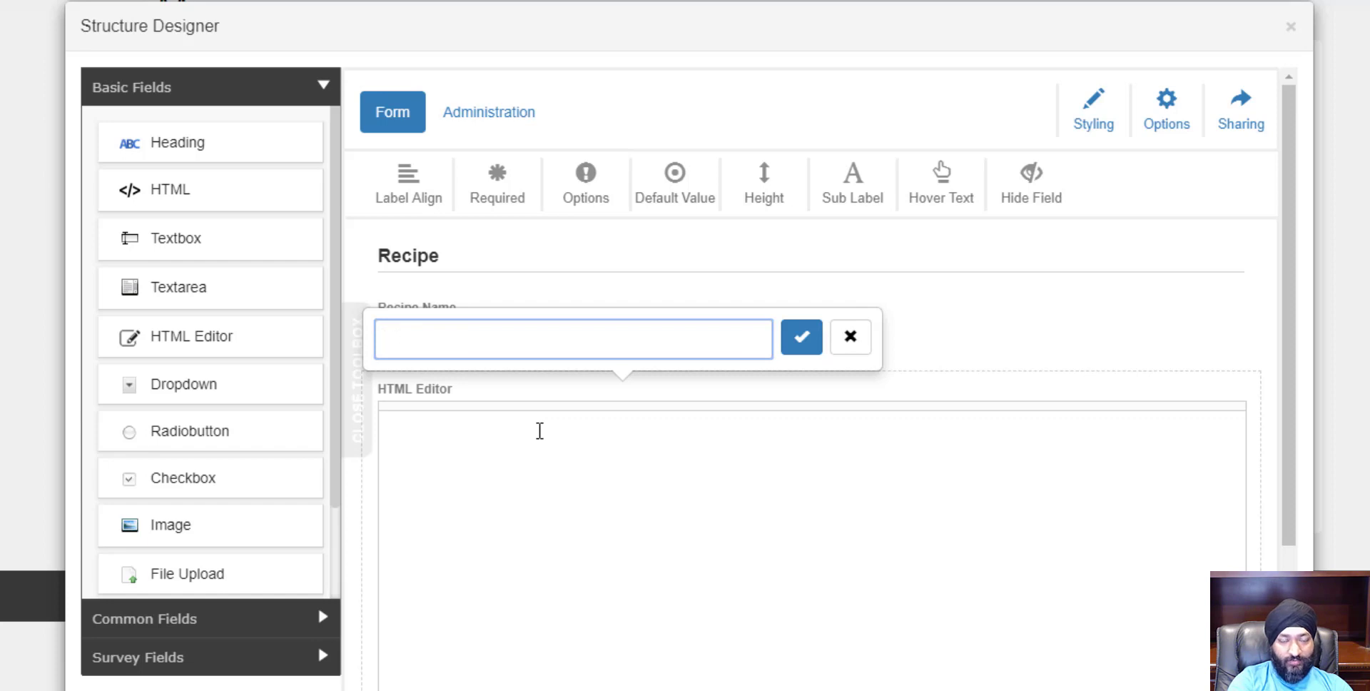
{"action": "type", "text": "Recipe"}
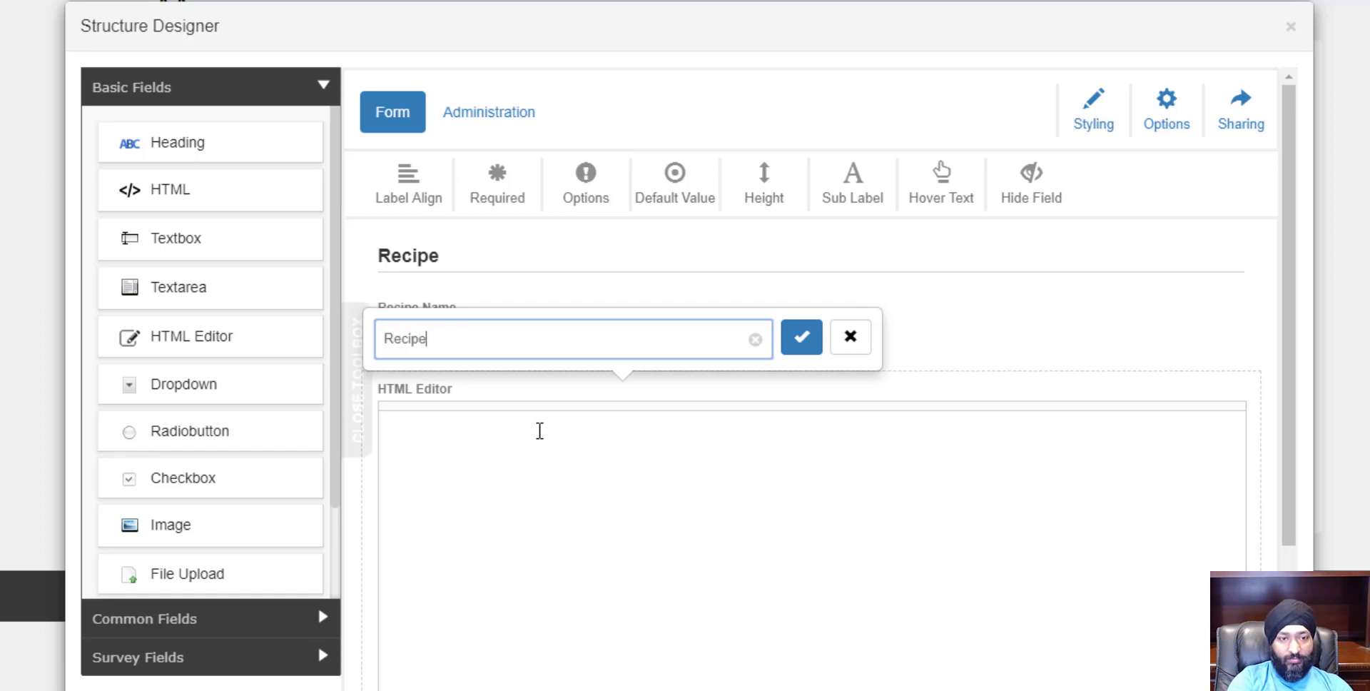
{"action": "key", "text": "Return"}
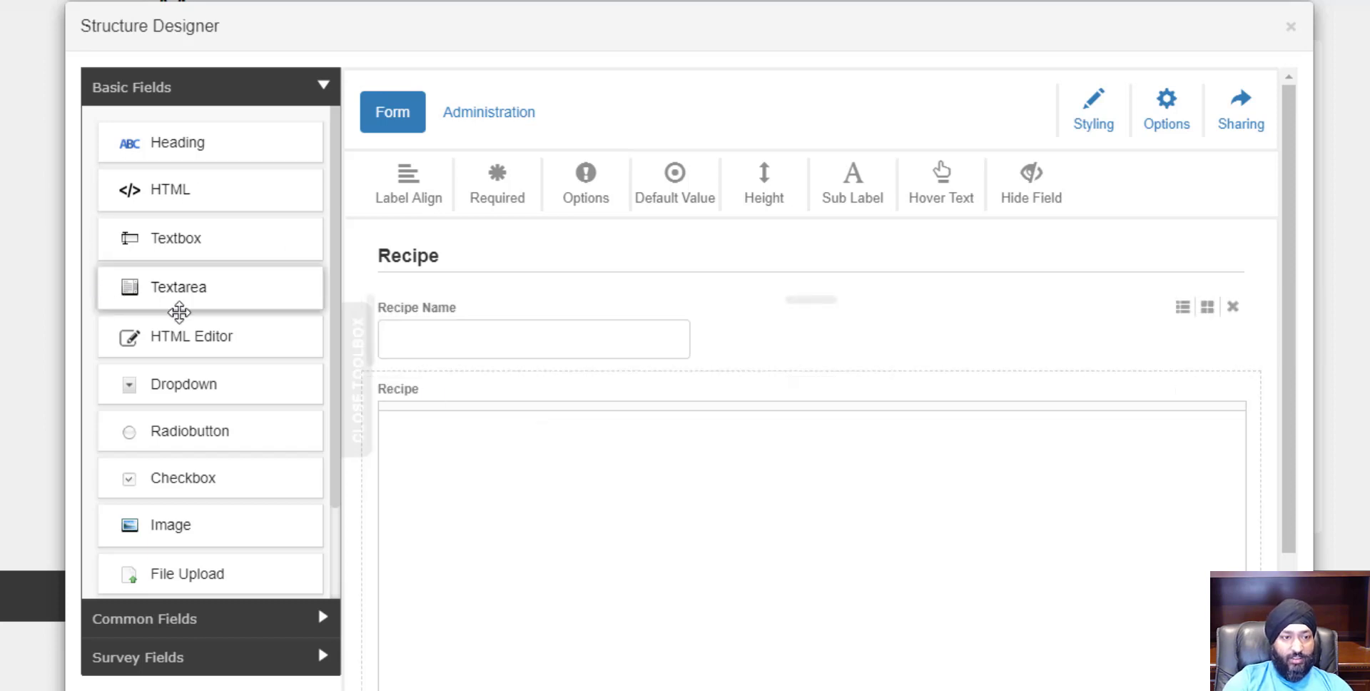
Add another HTML Editor field between Recipe Name and the Recipe editor, and label it Ingredients.
{"action": "left_click_drag", "start_coordinate": [207, 336], "coordinate": [464, 357]}
{"action": "left_click", "coordinate": [419, 391]}
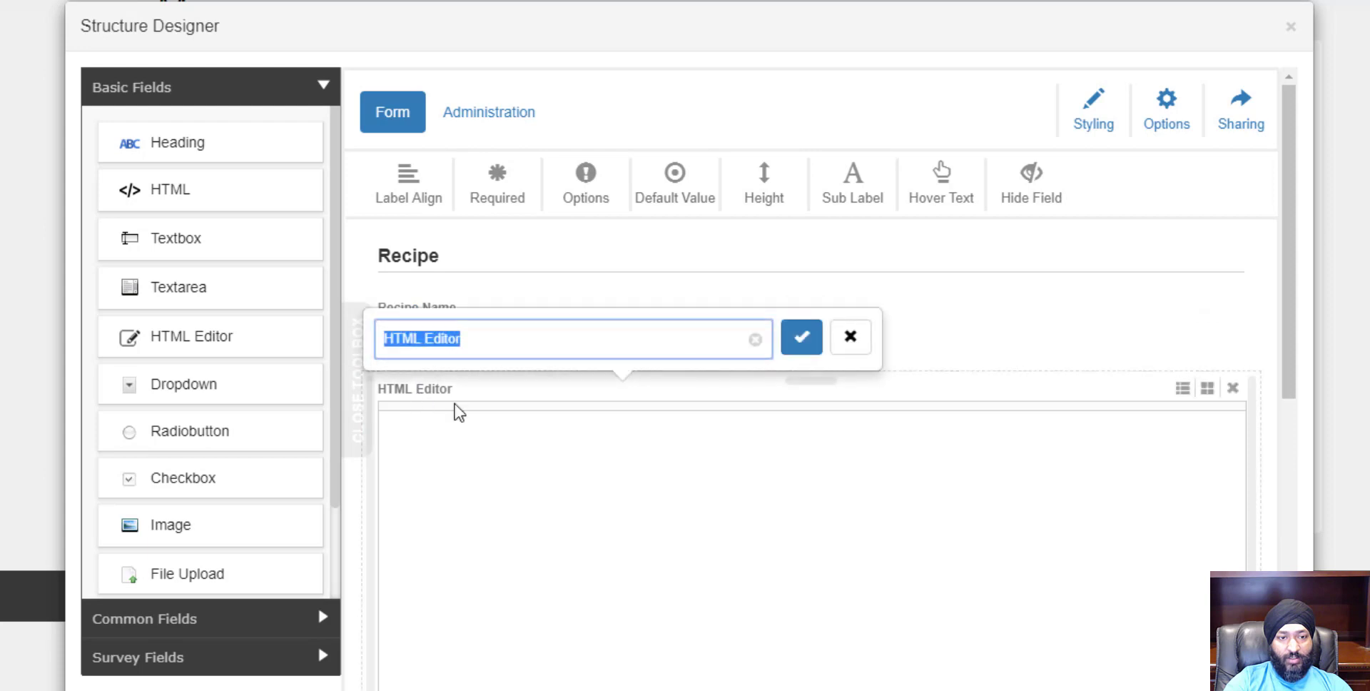
{"action": "type", "text": "Ingredients"}
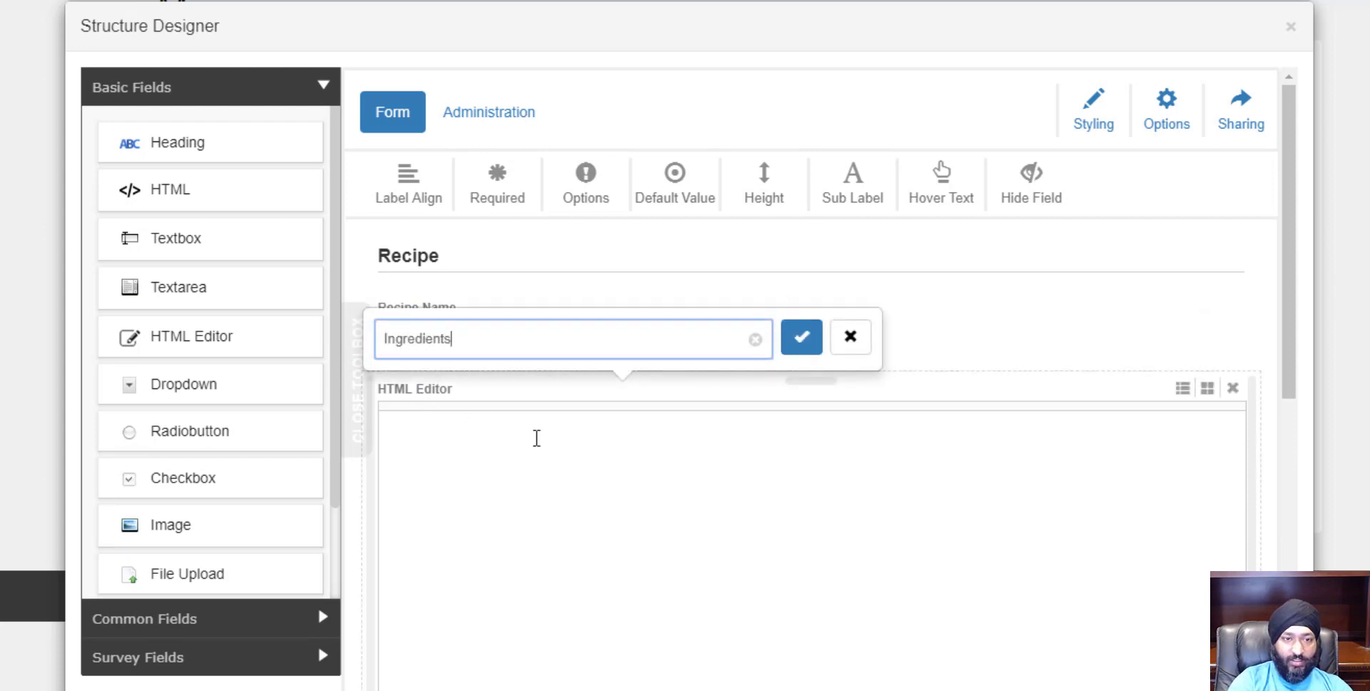
{"action": "key", "text": "Return"}
Insert a Page Break from the survey fields below the Recipe editor, and return to the basic fields.
{"action": "scroll", "coordinate": [536, 437], "scroll_direction": "down", "scroll_amount": 7}
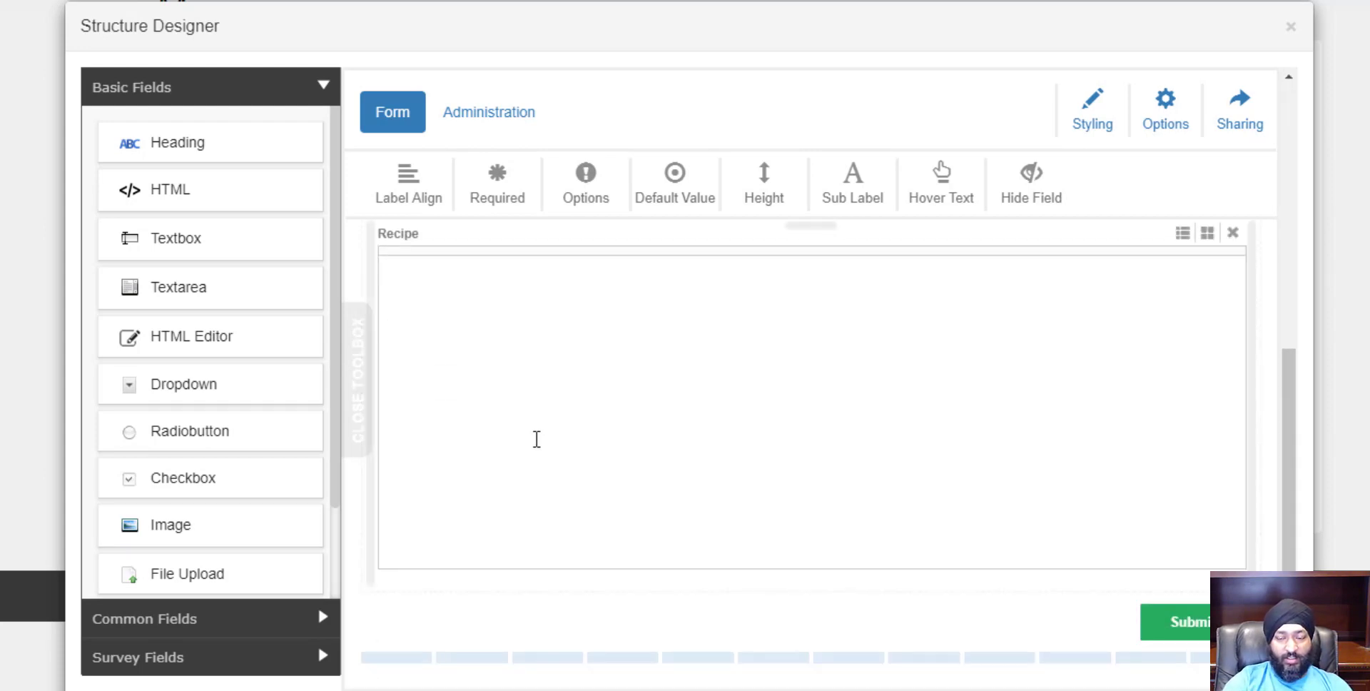
{"action": "scroll", "coordinate": [563, 477], "scroll_direction": "up", "scroll_amount": 6}
{"action": "scroll", "coordinate": [563, 477], "scroll_direction": "down", "scroll_amount": 4}
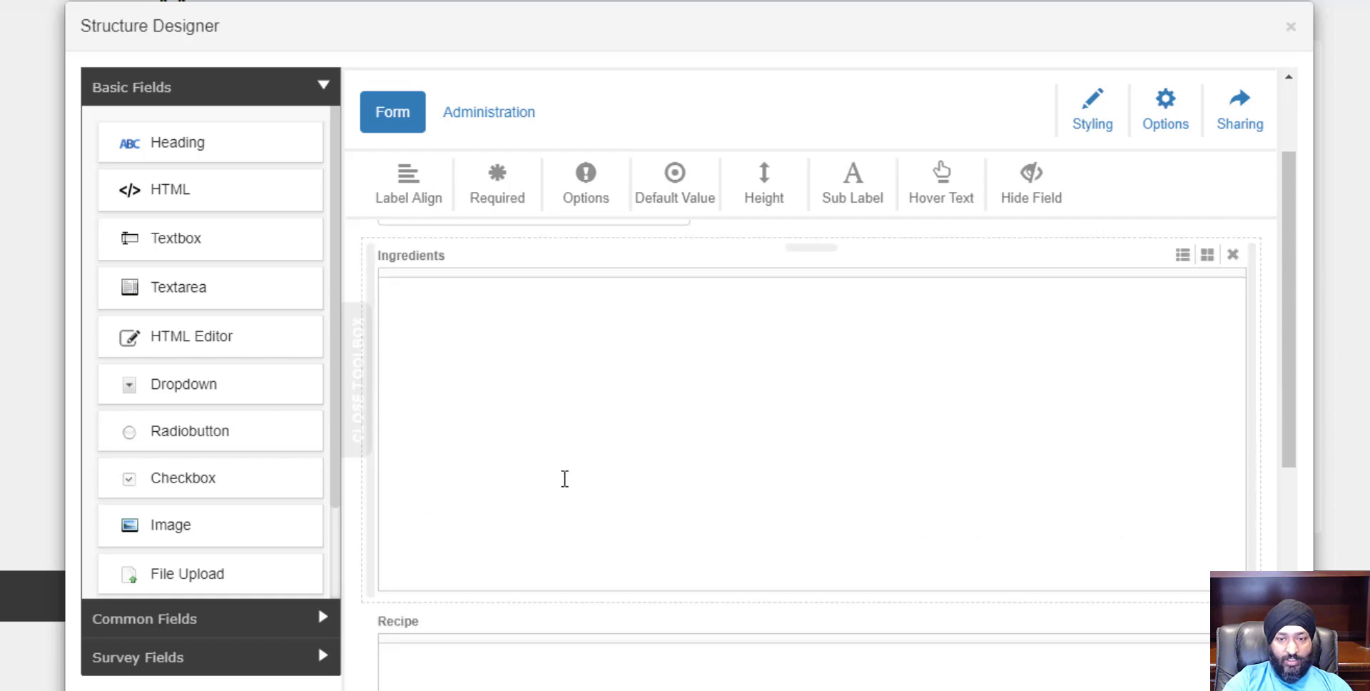
{"action": "scroll", "coordinate": [565, 479], "scroll_direction": "down", "scroll_amount": 3}
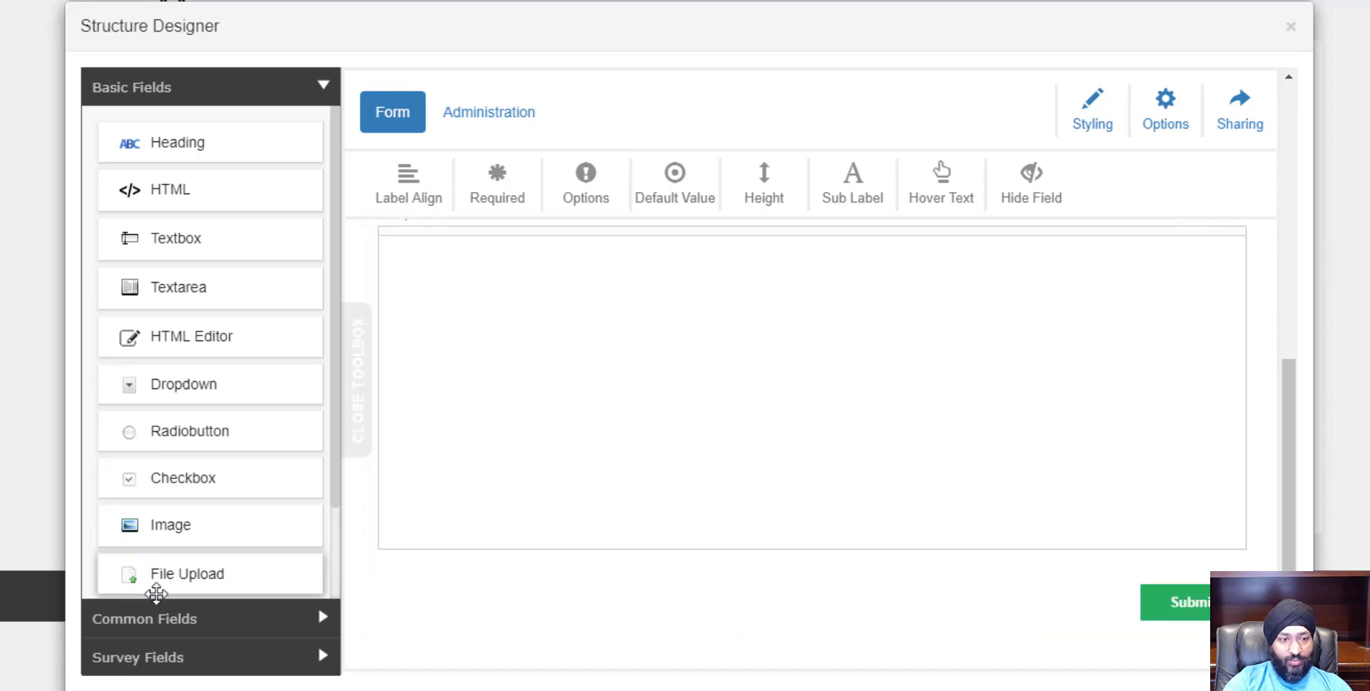
{"action": "left_click", "coordinate": [175, 660]}
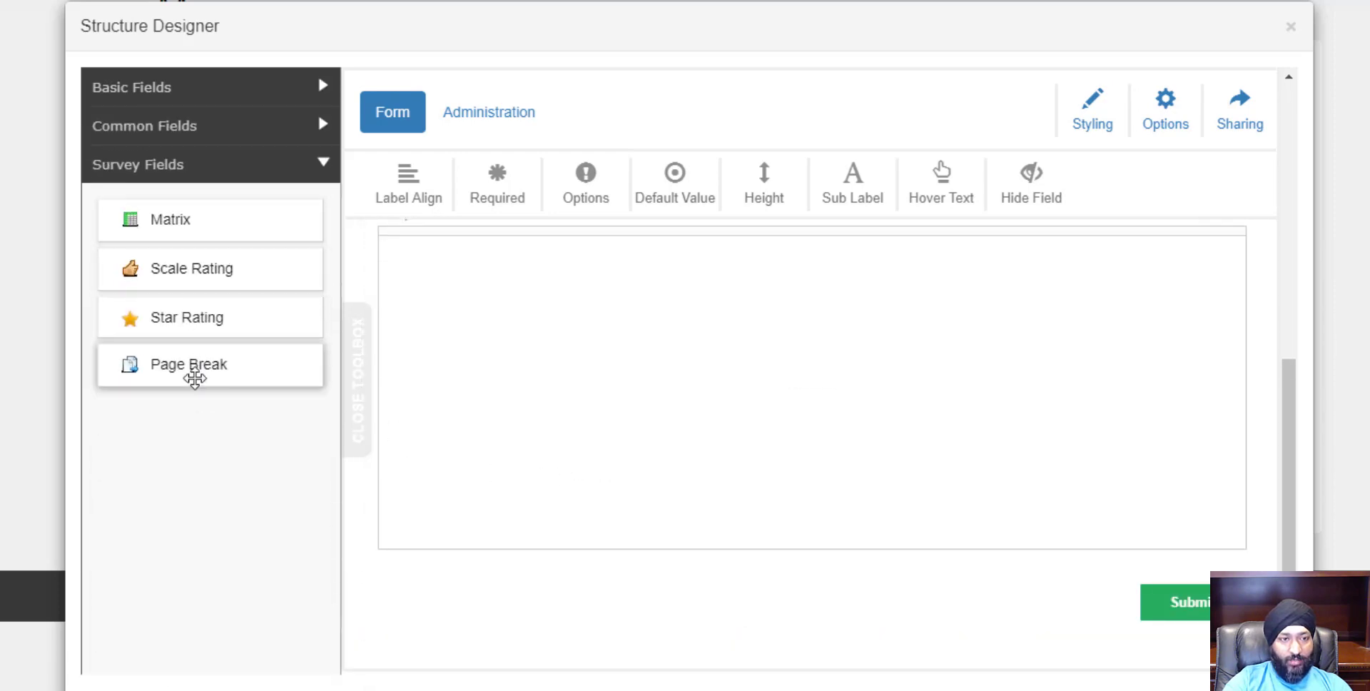
{"action": "left_click_drag", "start_coordinate": [204, 371], "coordinate": [503, 554]}
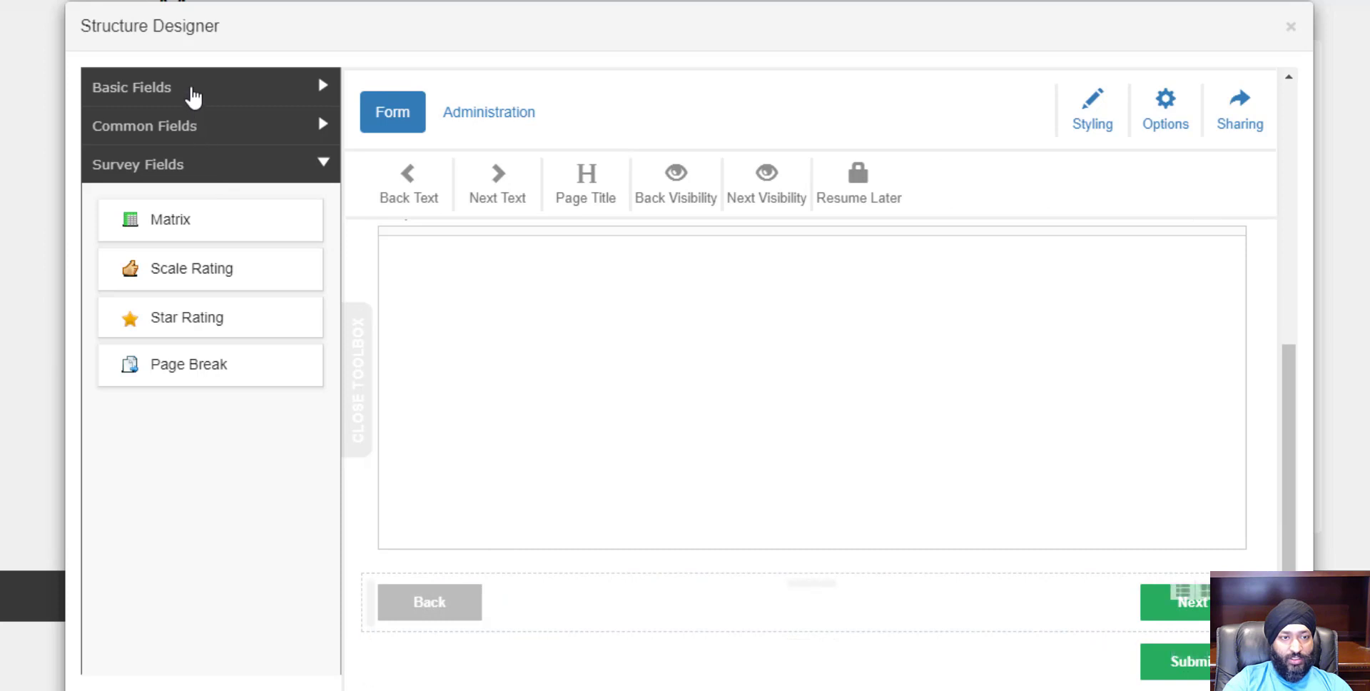
{"action": "left_click", "coordinate": [189, 93]}
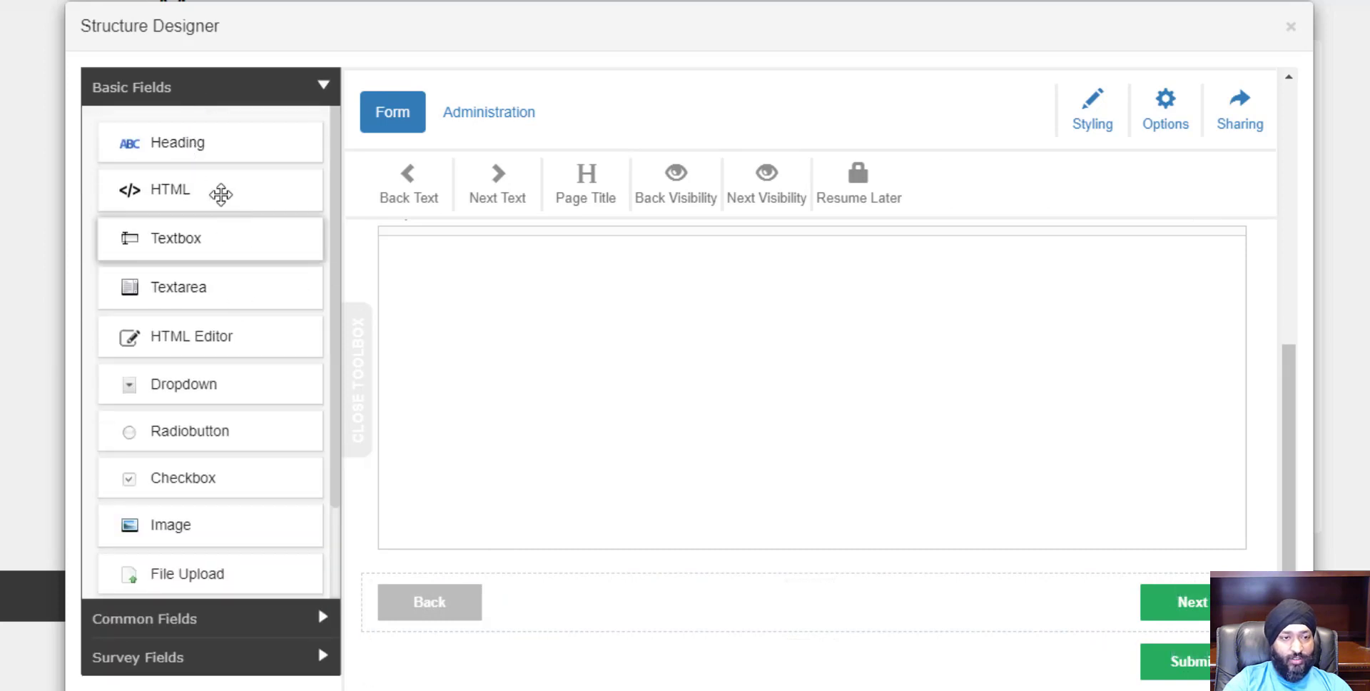
Add a Number field from the common fields below the page break and label it Calories Per Serving.
{"action": "scroll", "coordinate": [194, 261], "scroll_direction": "down", "scroll_amount": 2}
{"action": "scroll", "coordinate": [200, 274], "scroll_direction": "up", "scroll_amount": 1}
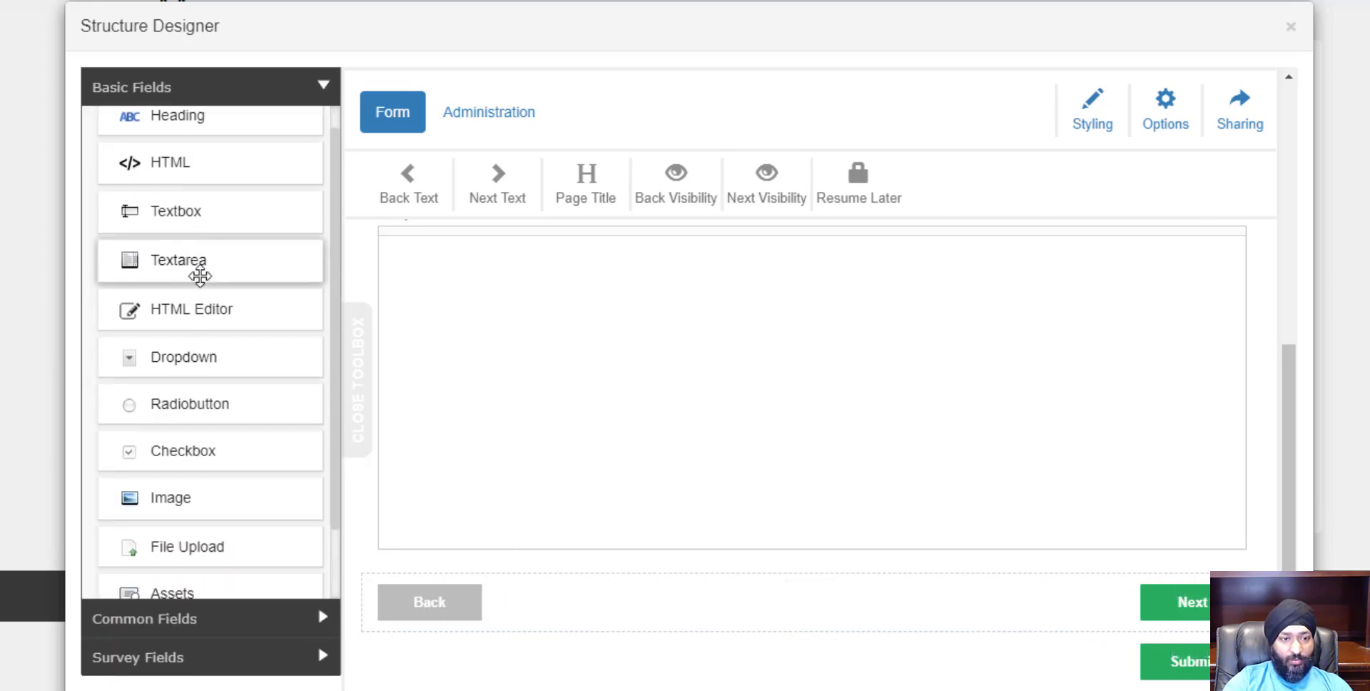
{"action": "scroll", "coordinate": [198, 300], "scroll_direction": "down", "scroll_amount": 1}
{"action": "left_click", "coordinate": [214, 607]}
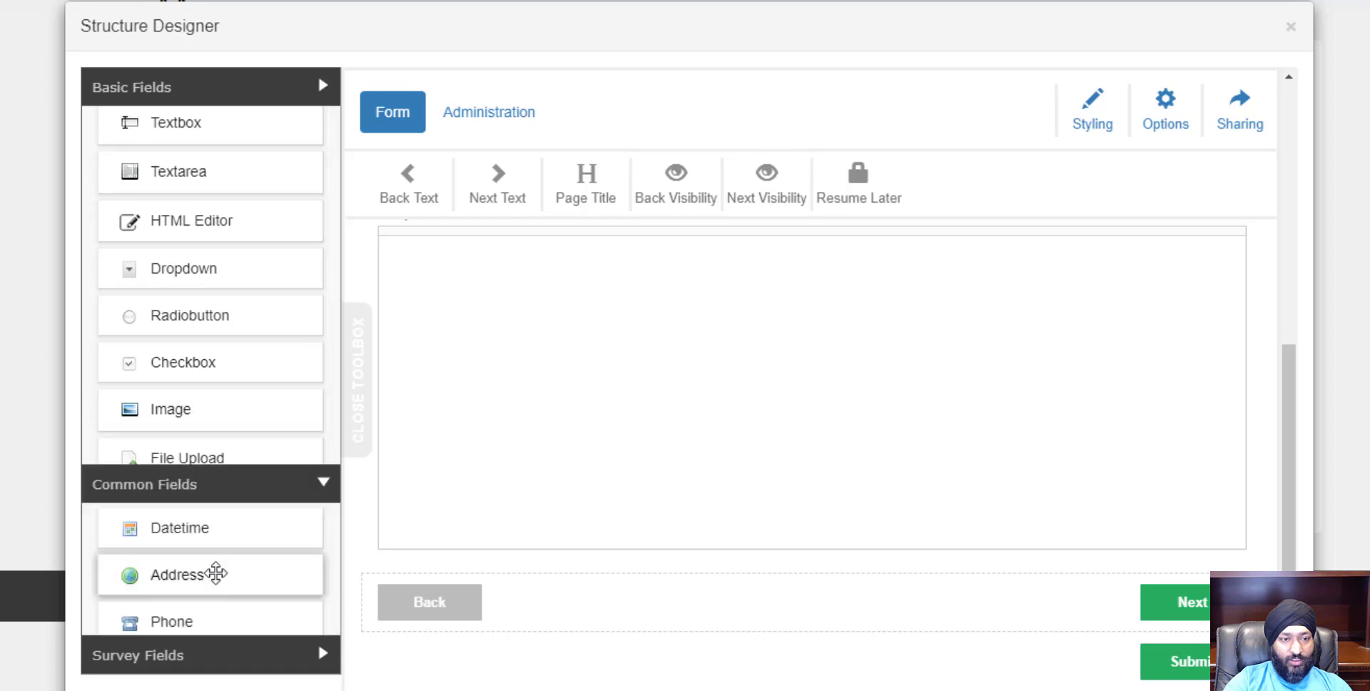
{"action": "left_click_drag", "start_coordinate": [220, 557], "coordinate": [455, 618]}
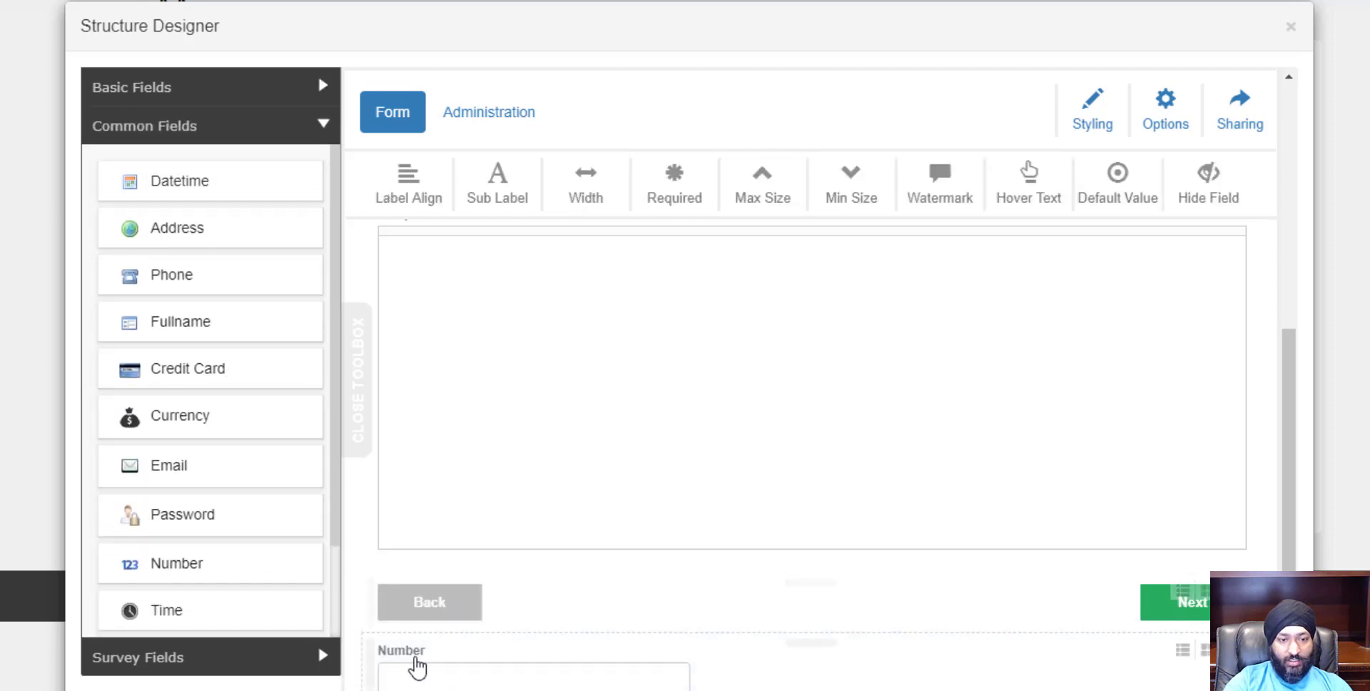
{"action": "left_click", "coordinate": [464, 662]}
{"action": "type", "text": "CAa"}
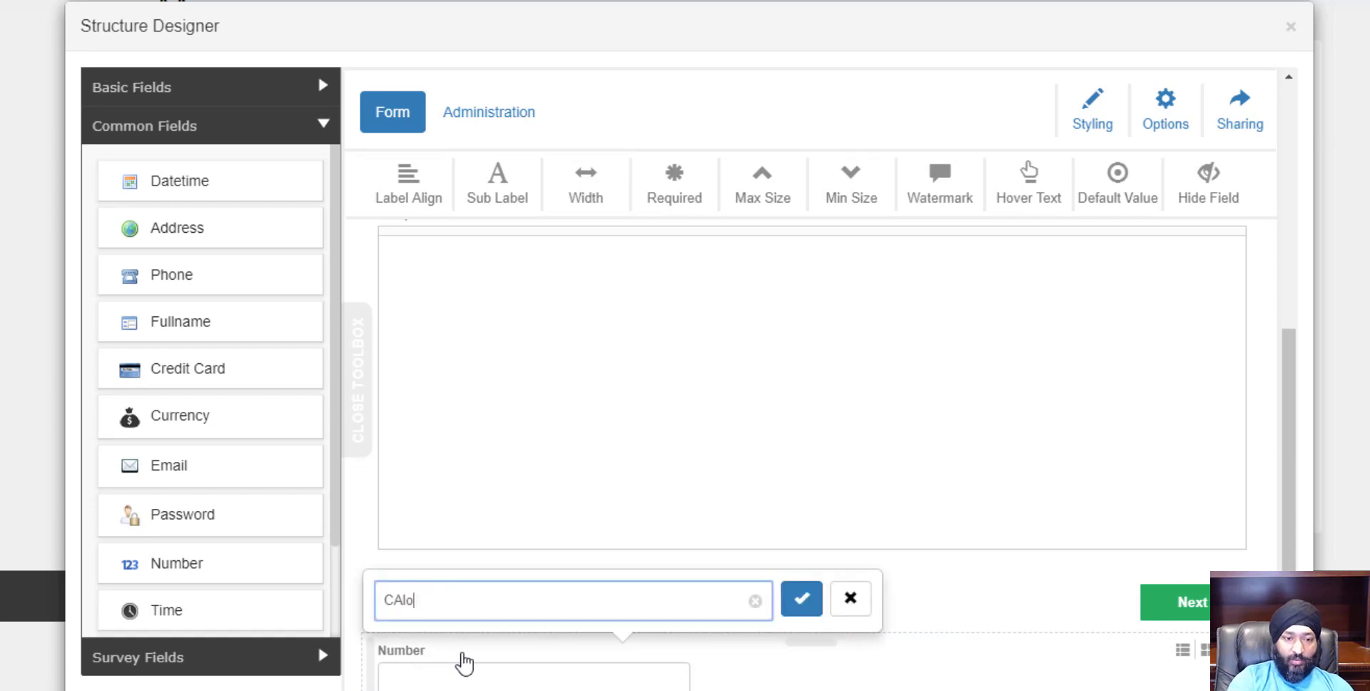
{"action": "key", "text": "BackSpace"}
{"action": "key", "text": "BackSpace"}
{"action": "type", "text": "alories Per Servings"}
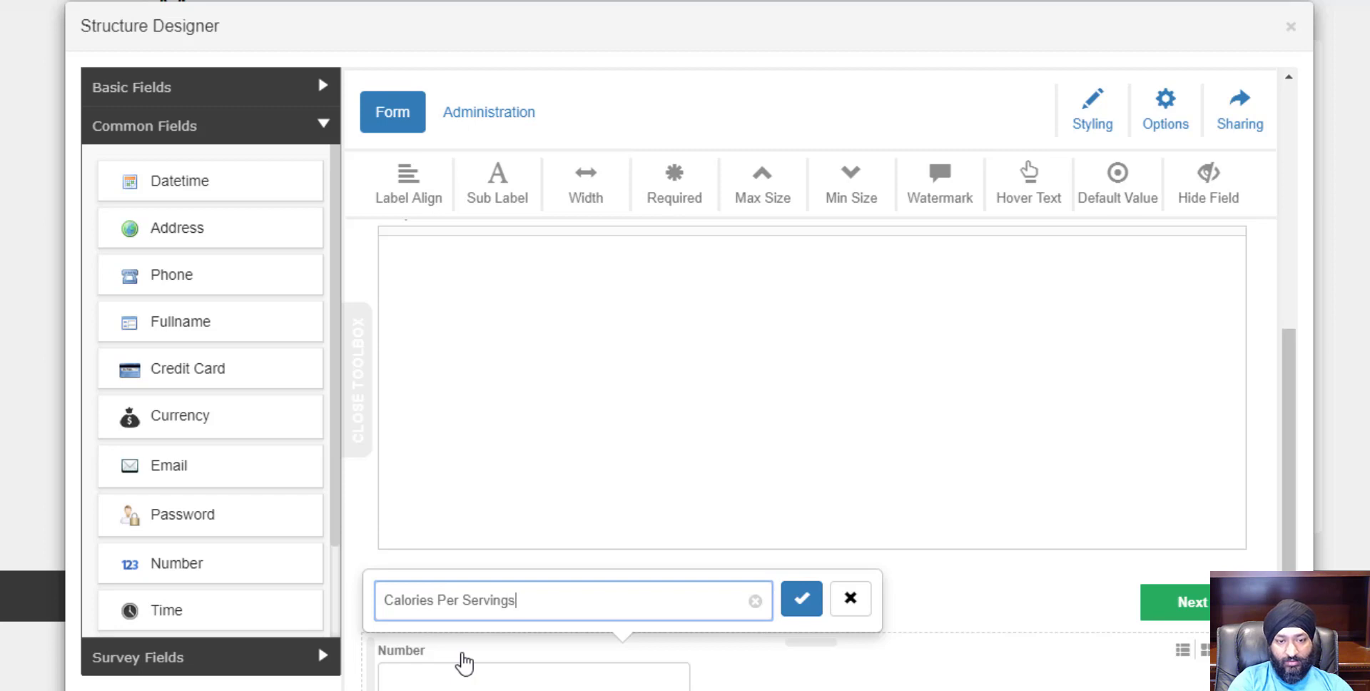
{"action": "key", "text": "Return"}
Shrink the Calories Per Serving field to half the row and add a Number field labelled Servings beside it.
{"action": "scroll", "coordinate": [907, 444], "scroll_direction": "down", "scroll_amount": 1}
{"action": "scroll", "coordinate": [906, 444], "scroll_direction": "down", "scroll_amount": 1}
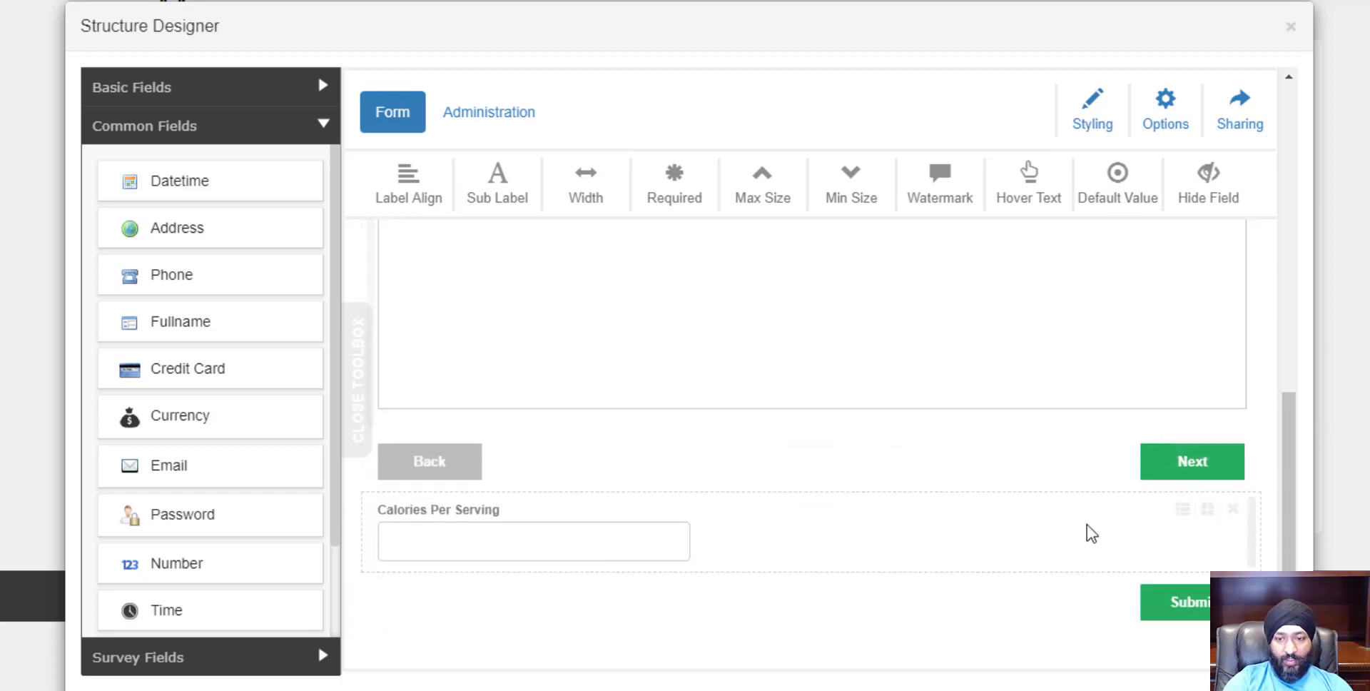
{"action": "left_click_drag", "start_coordinate": [1248, 538], "coordinate": [795, 561]}
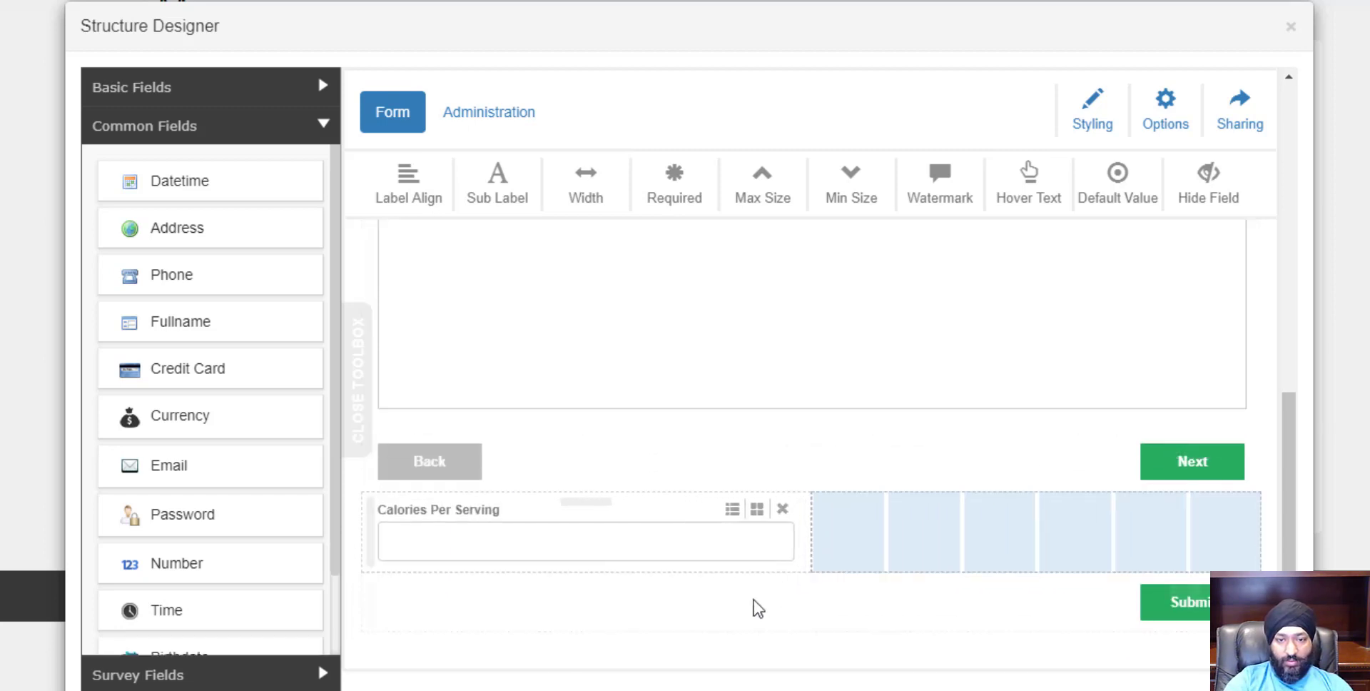
{"action": "left_click_drag", "start_coordinate": [189, 555], "coordinate": [885, 532]}
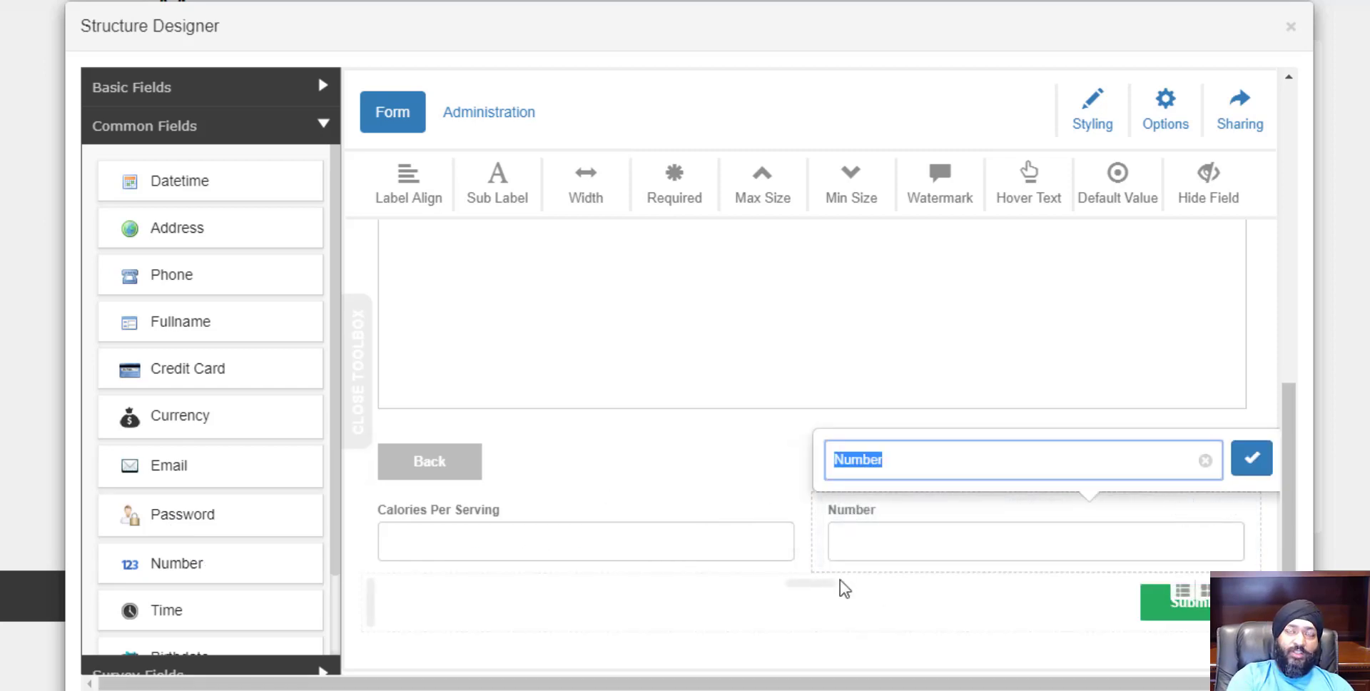
{"action": "type", "text": "Servings"}
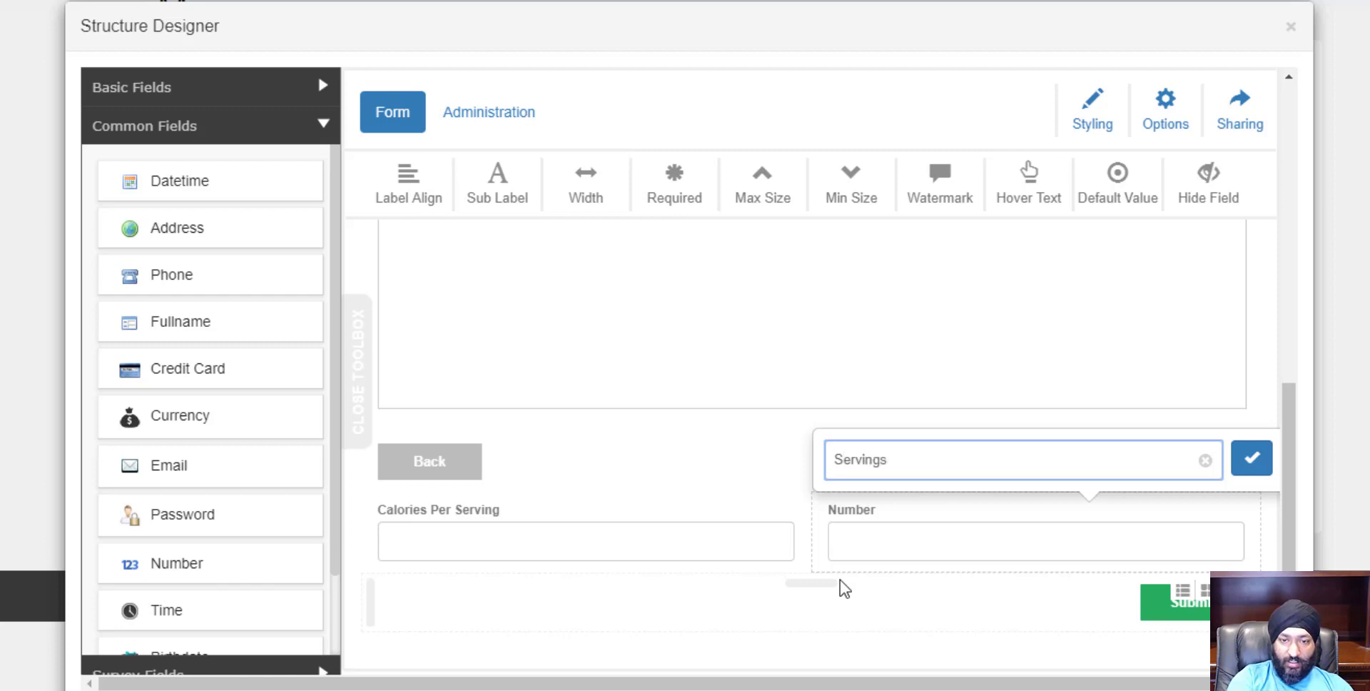
{"action": "key", "text": "Return"}
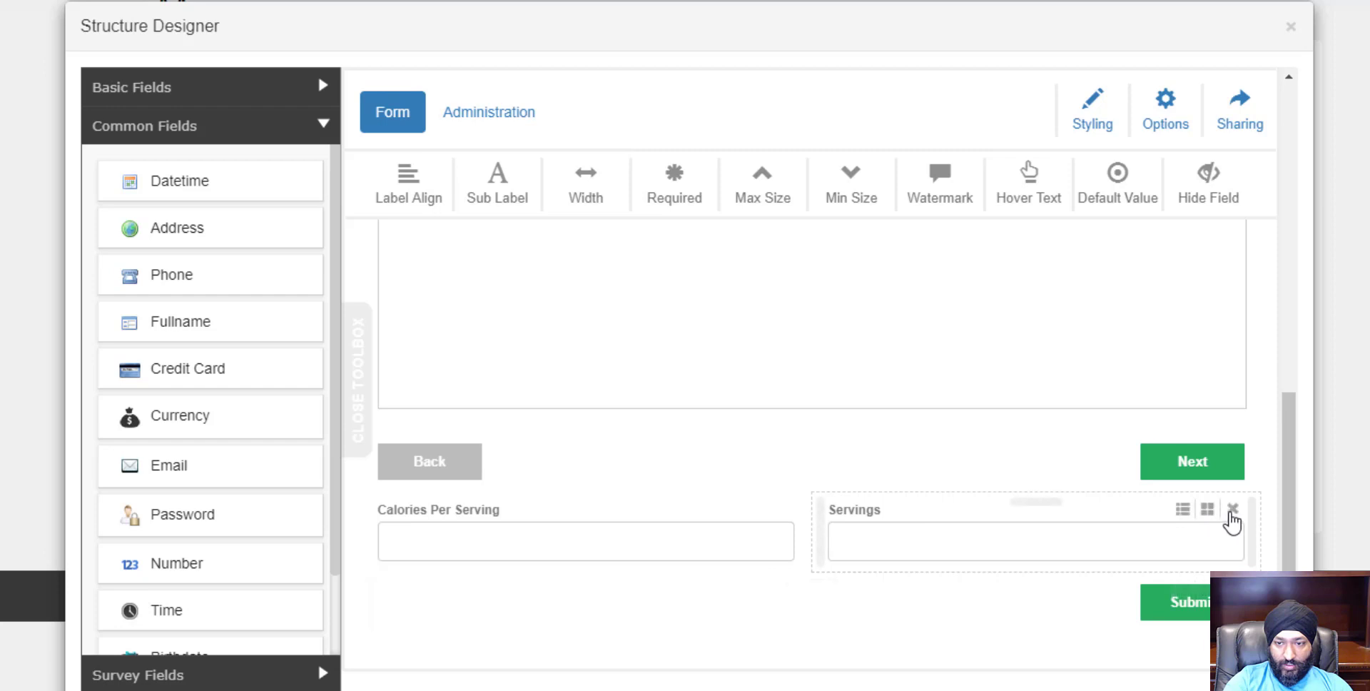
Swap the two half-width number fields so that Servings comes before Calories Per Serving in the same row.
{"action": "left_click_drag", "start_coordinate": [1035, 501], "coordinate": [697, 602]}
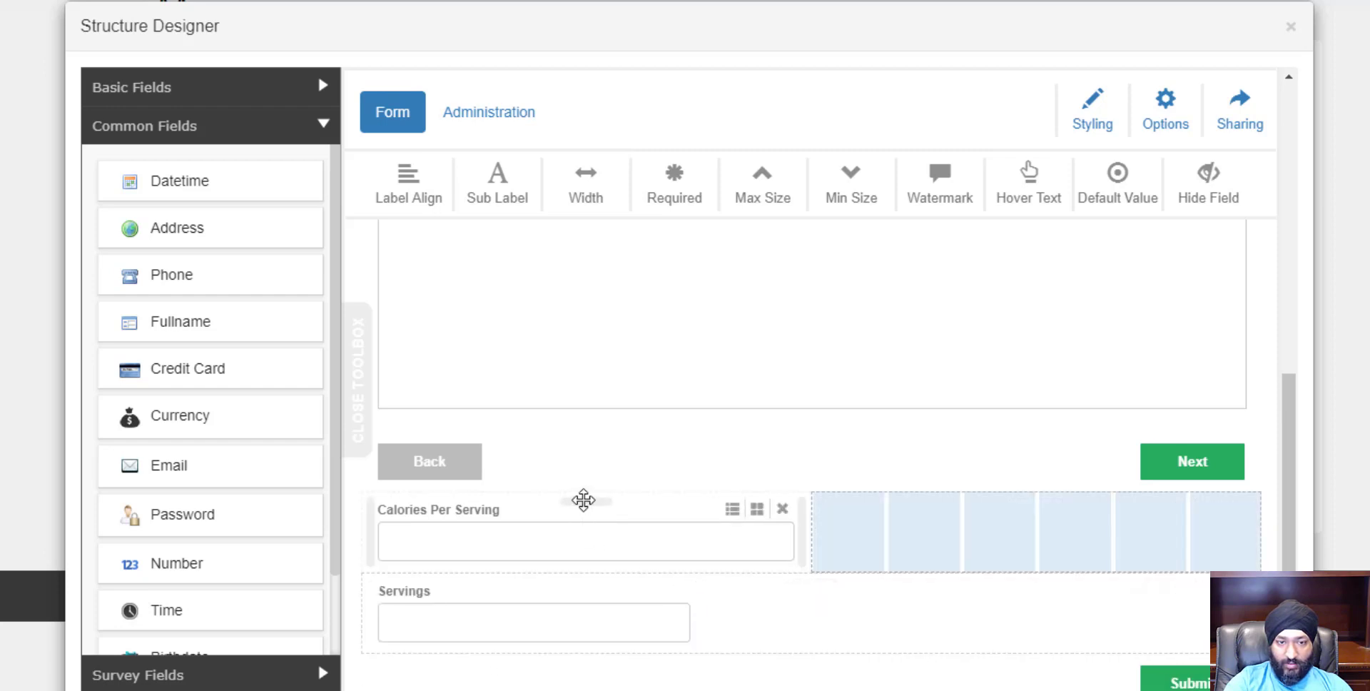
{"action": "left_click_drag", "start_coordinate": [583, 500], "coordinate": [896, 529]}
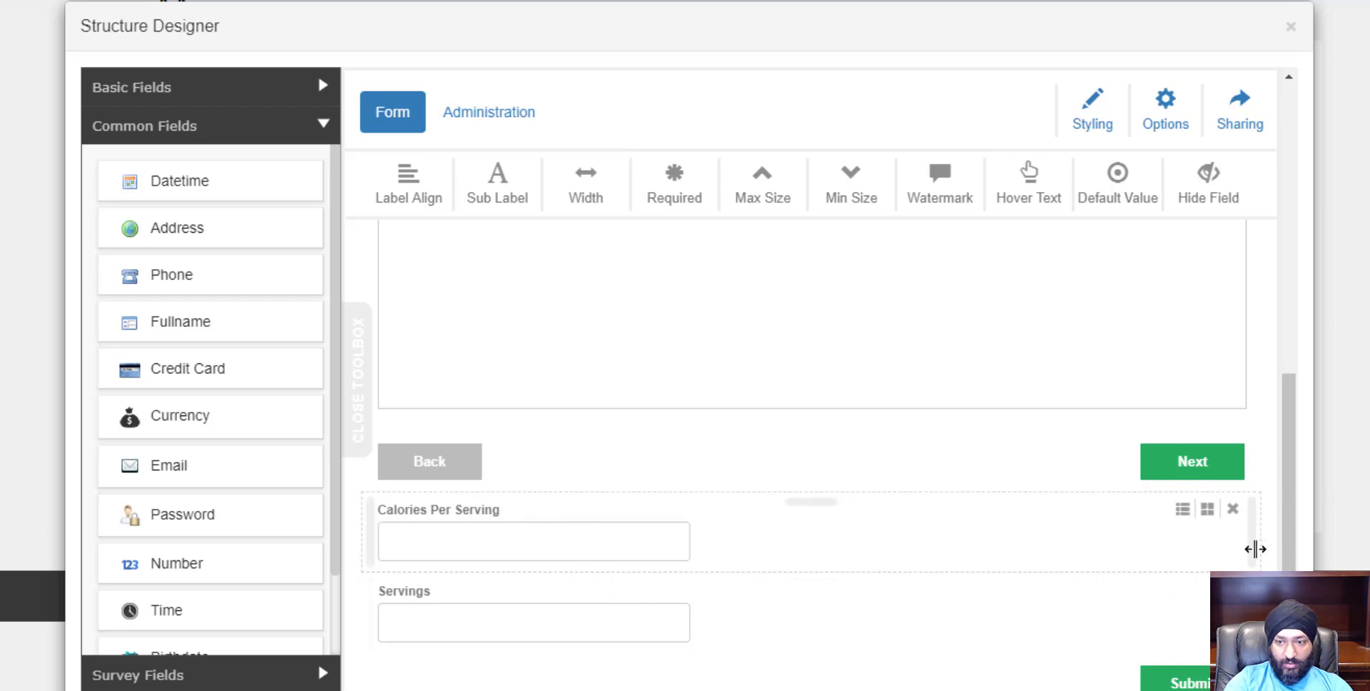
{"action": "left_click_drag", "start_coordinate": [1256, 549], "coordinate": [799, 564]}
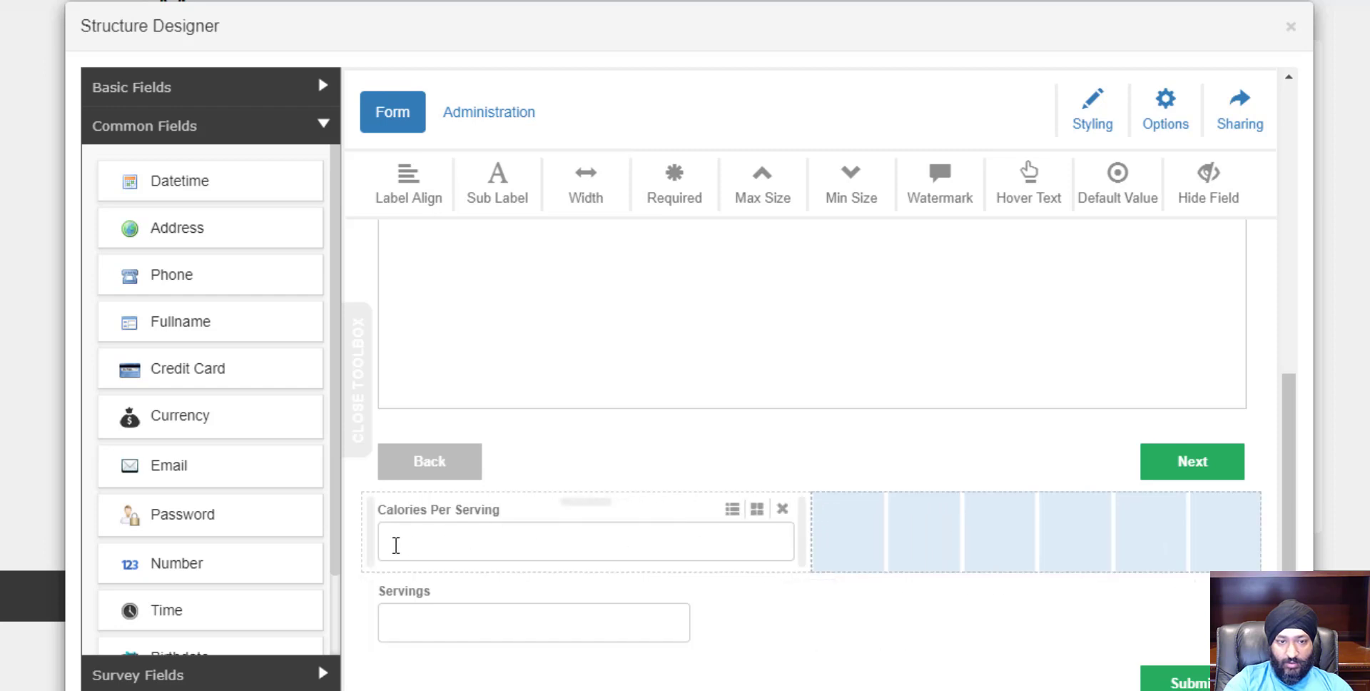
{"action": "left_click_drag", "start_coordinate": [369, 535], "coordinate": [936, 572]}
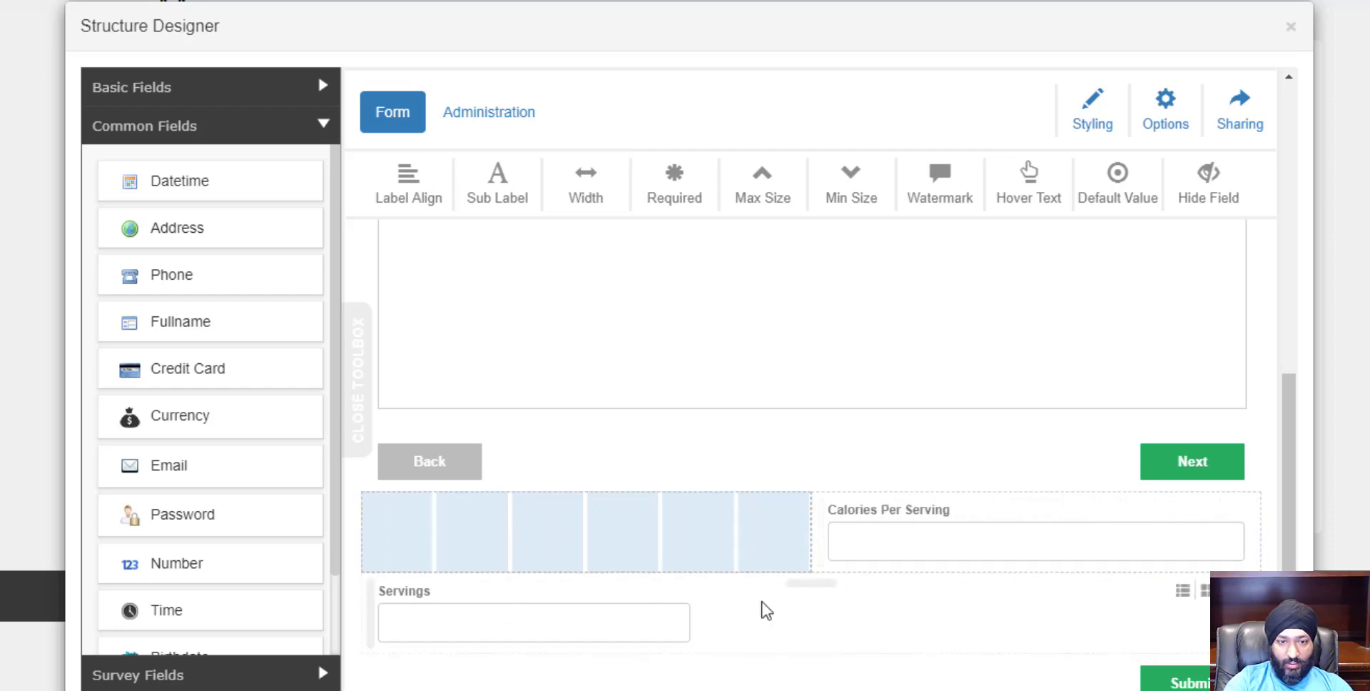
{"action": "left_click_drag", "start_coordinate": [803, 583], "coordinate": [643, 517]}
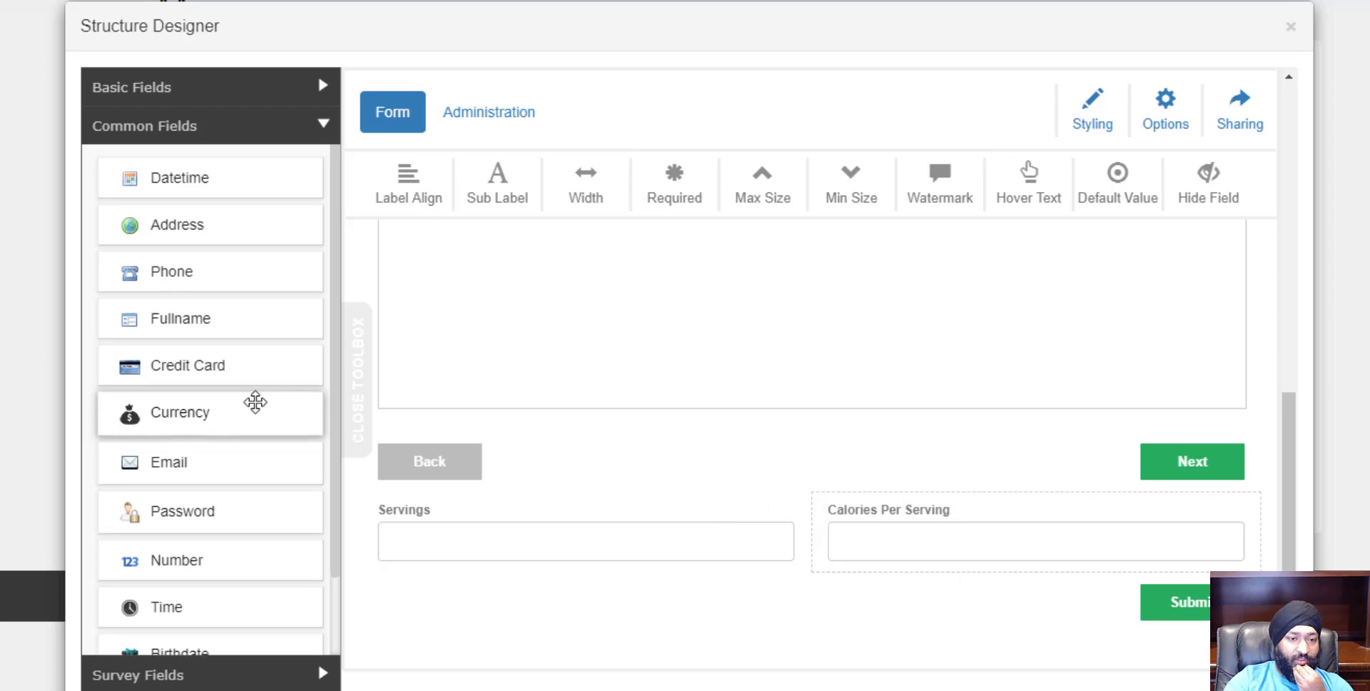
Switch to the Allrecipes site and examine the Quick and Easy Fish Tacos recipe's time, servings, ingredients and directions.
{"action": "scroll", "coordinate": [257, 401], "scroll_direction": "down", "scroll_amount": 2}
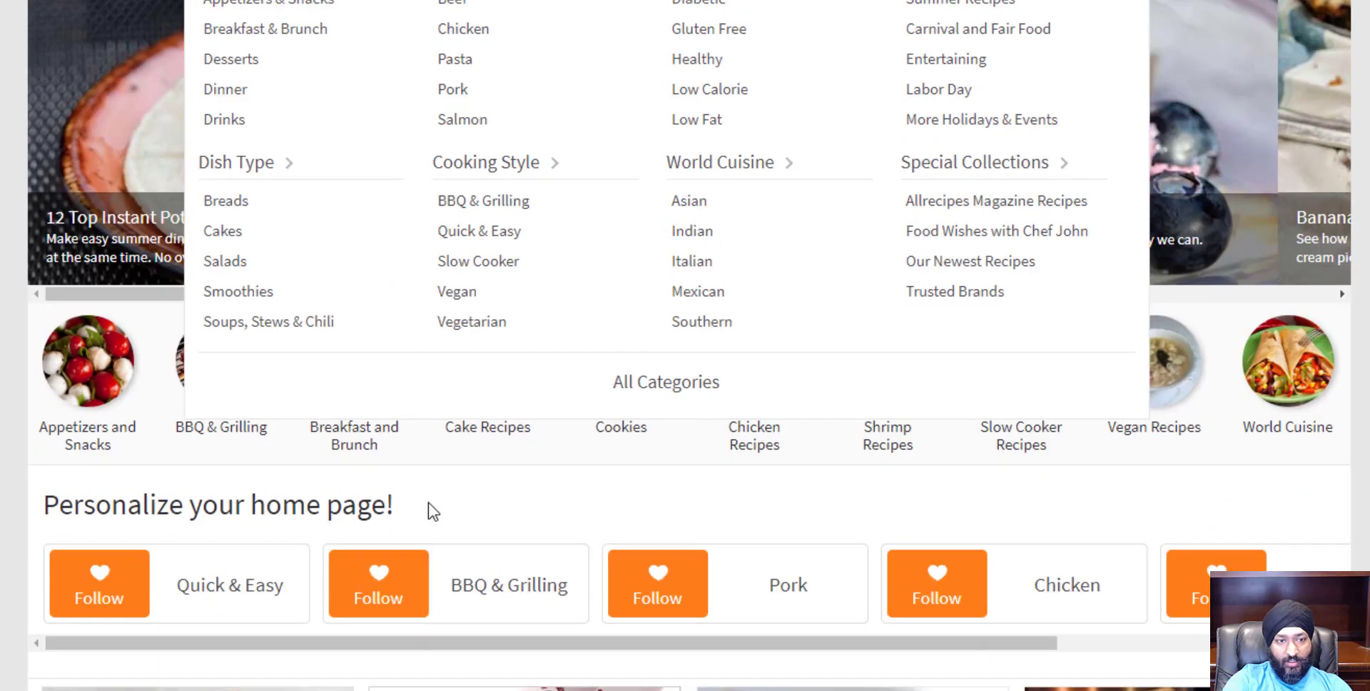
{"action": "scroll", "coordinate": [447, 524], "scroll_direction": "down", "scroll_amount": 5}
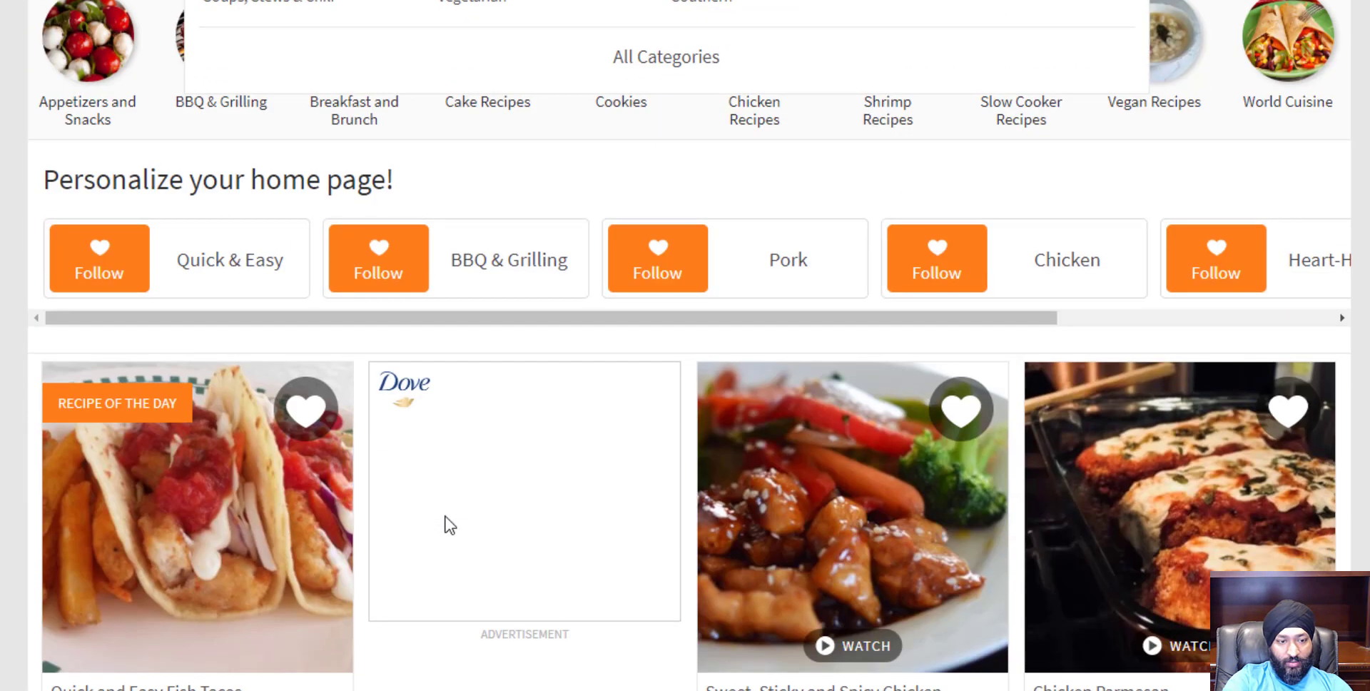
{"action": "left_click", "coordinate": [294, 651]}
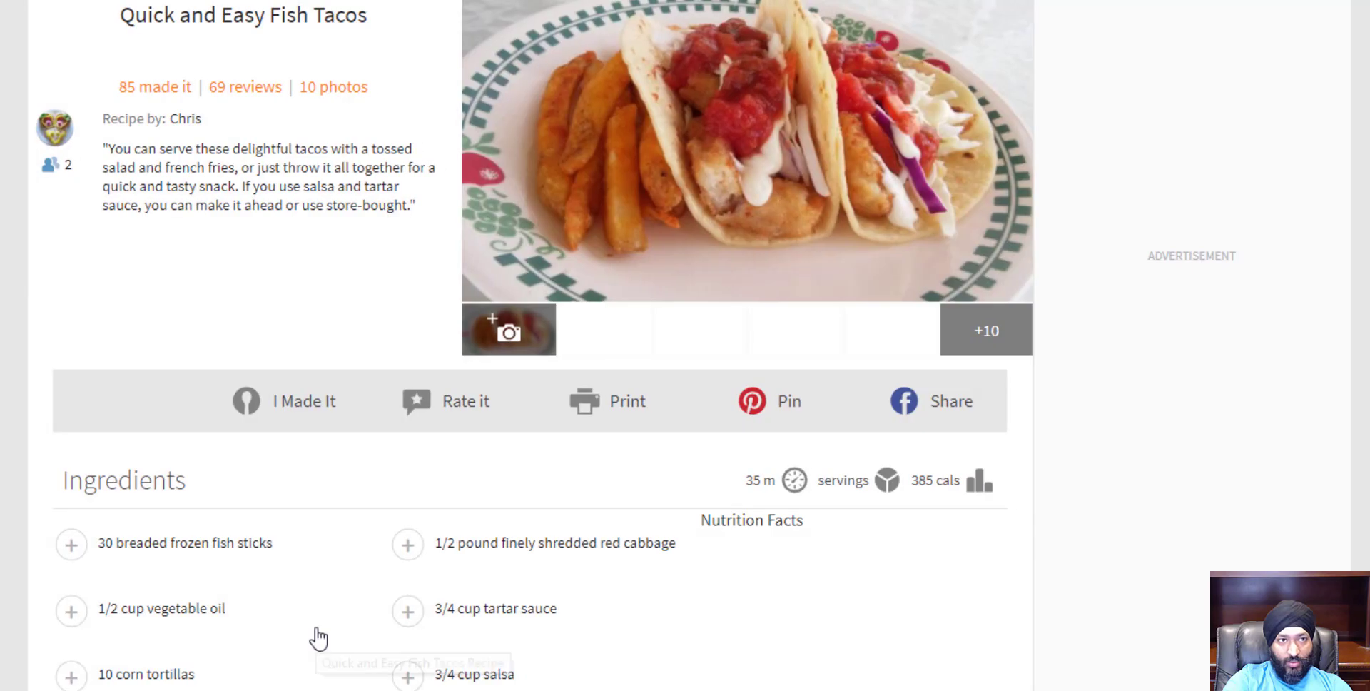
{"action": "scroll", "coordinate": [664, 637], "scroll_direction": "down", "scroll_amount": 1}
{"action": "scroll", "coordinate": [664, 638], "scroll_direction": "down", "scroll_amount": 1}
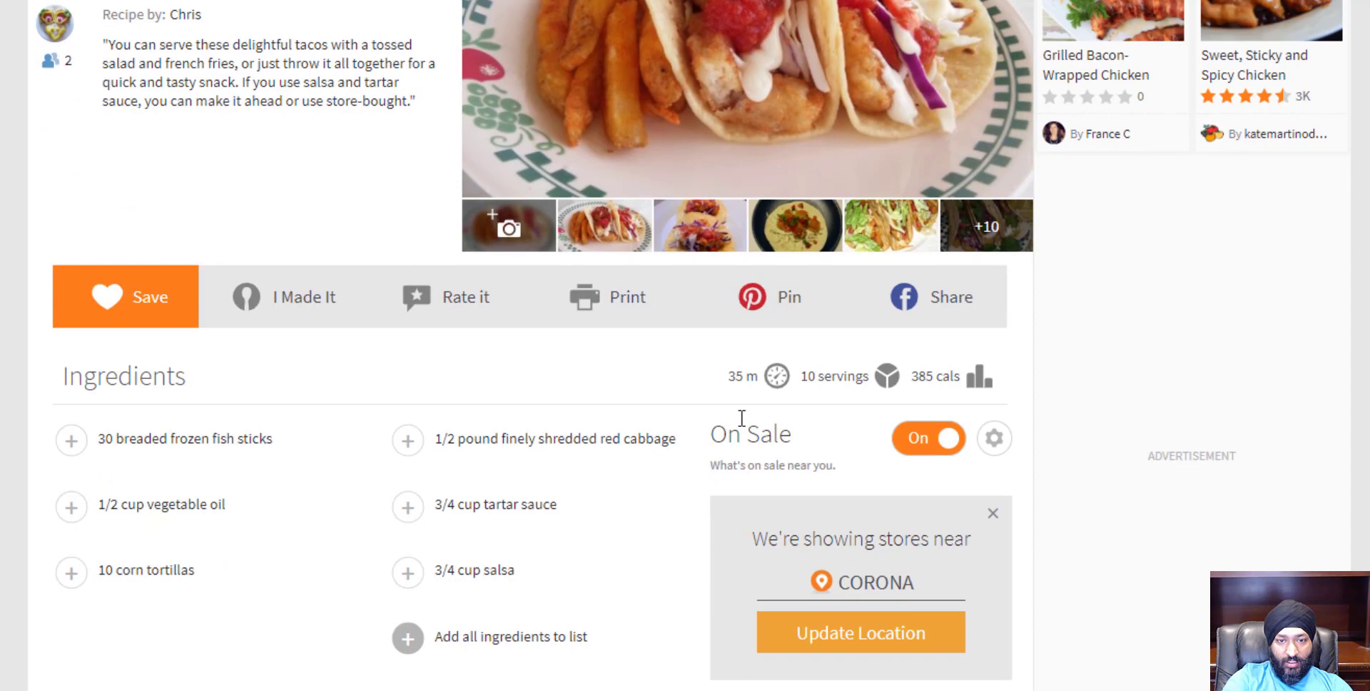
{"action": "triple_click", "coordinate": [742, 376]}
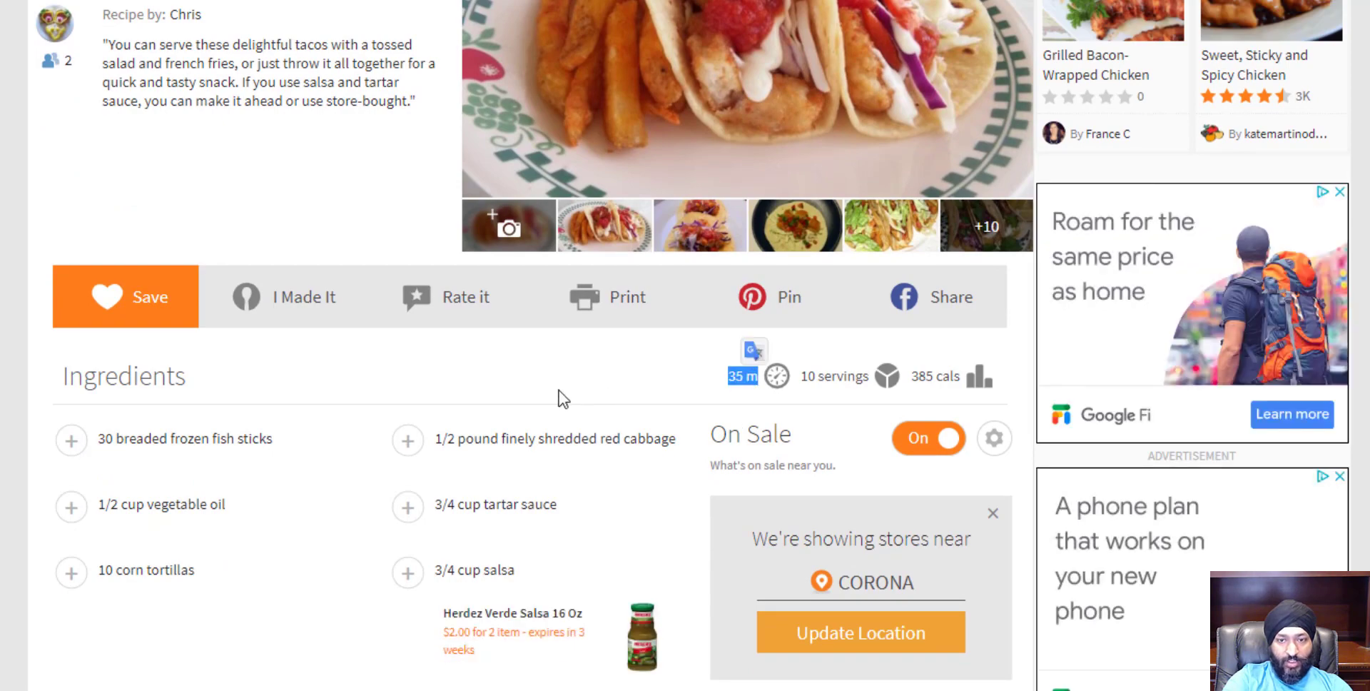
{"action": "scroll", "coordinate": [474, 474], "scroll_direction": "down", "scroll_amount": 6}
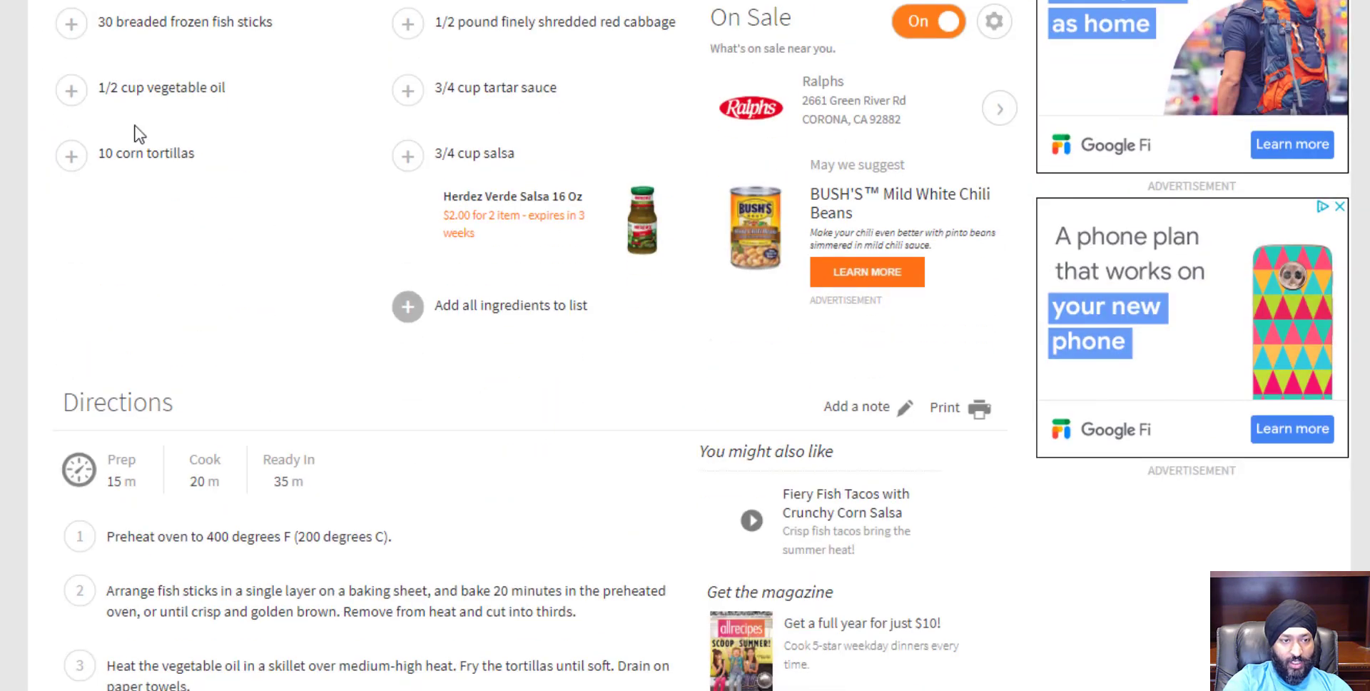
{"action": "scroll", "coordinate": [204, 457], "scroll_direction": "down", "scroll_amount": 3}
{"action": "scroll", "coordinate": [219, 446], "scroll_direction": "up", "scroll_amount": 8}
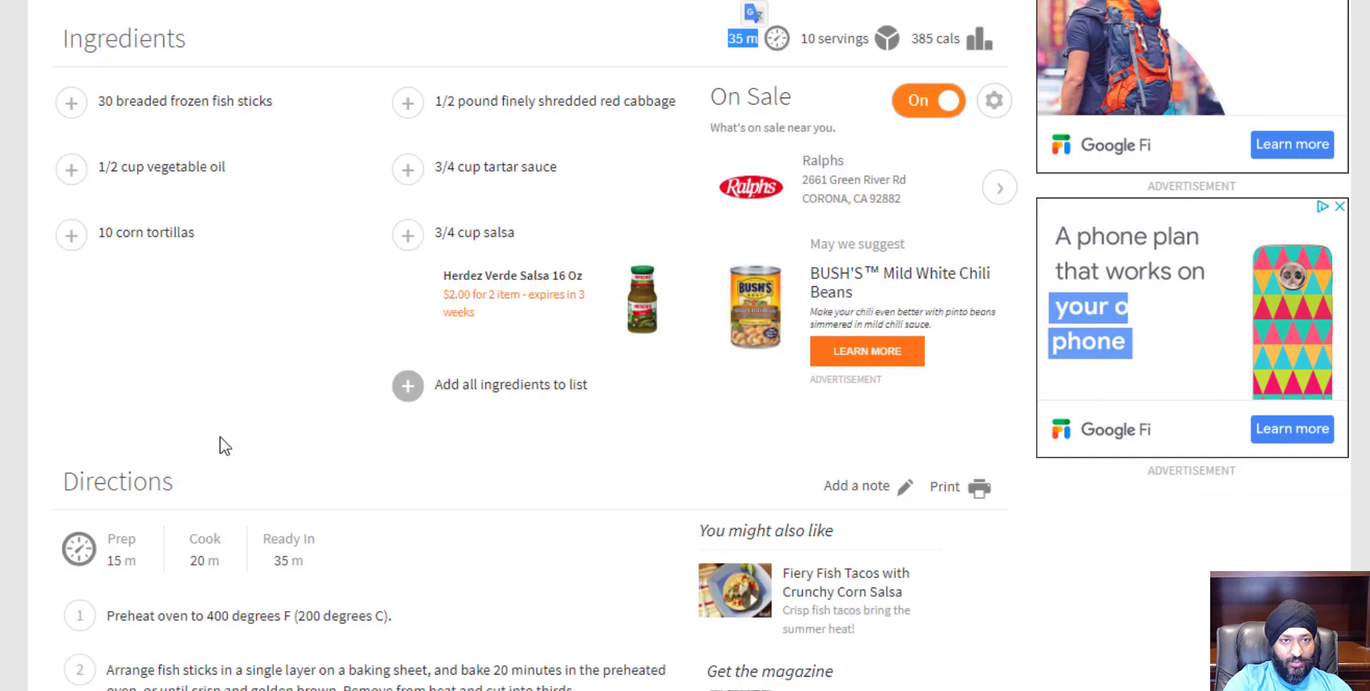
{"action": "scroll", "coordinate": [221, 437], "scroll_direction": "up", "scroll_amount": 3}
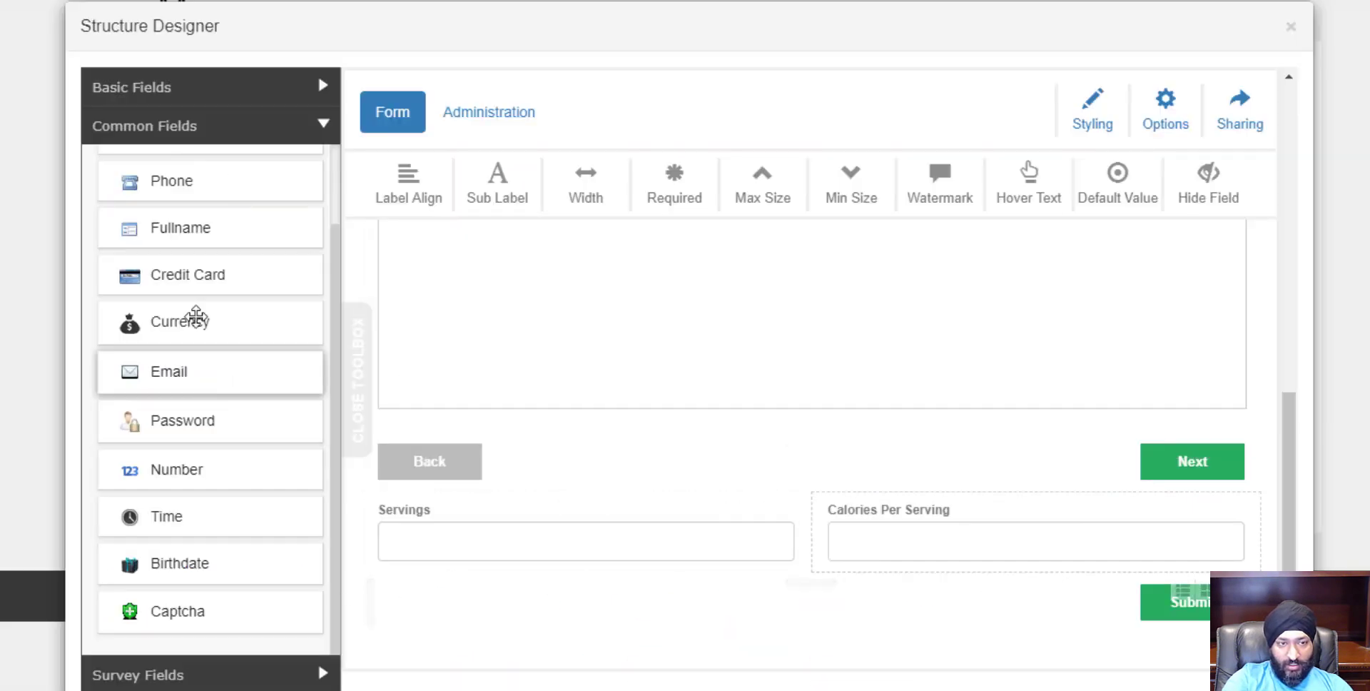
Return to the Structure Designer, add a Time field below the Servings row and set its time format to 24 Hour.
{"action": "left_click_drag", "start_coordinate": [195, 534], "coordinate": [447, 560]}
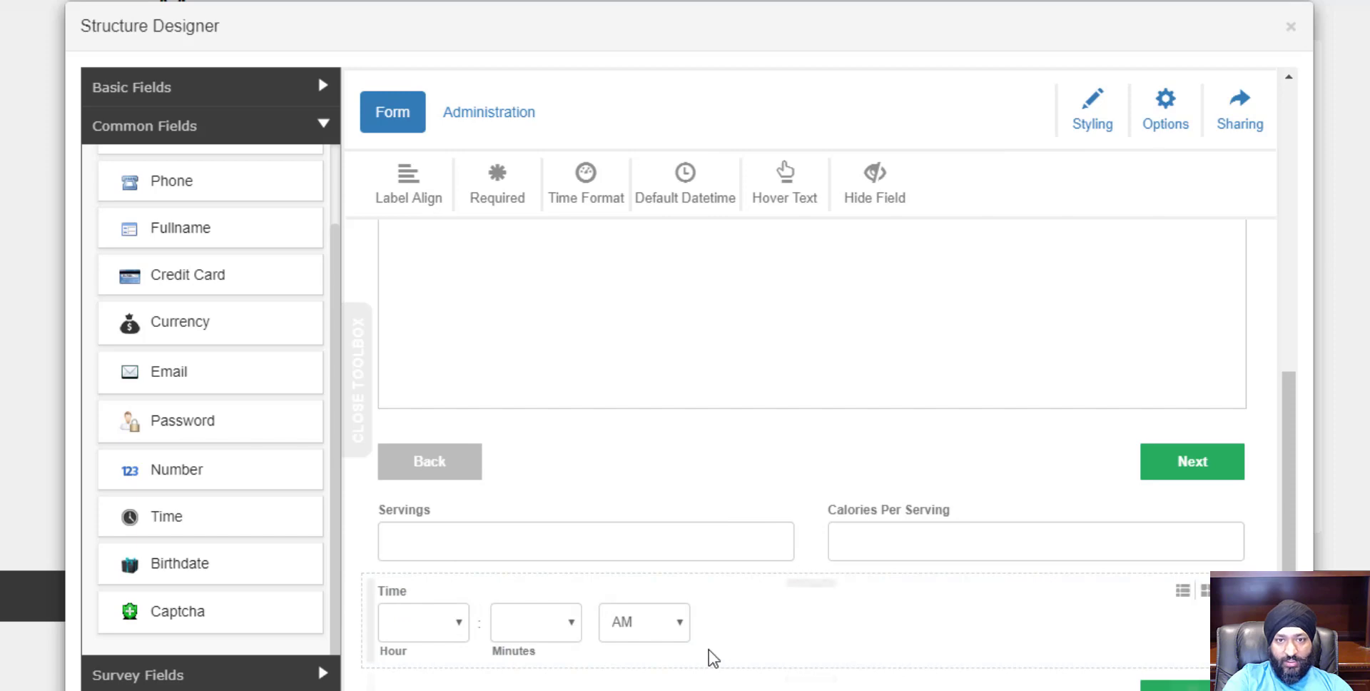
{"action": "left_click", "coordinate": [585, 190]}
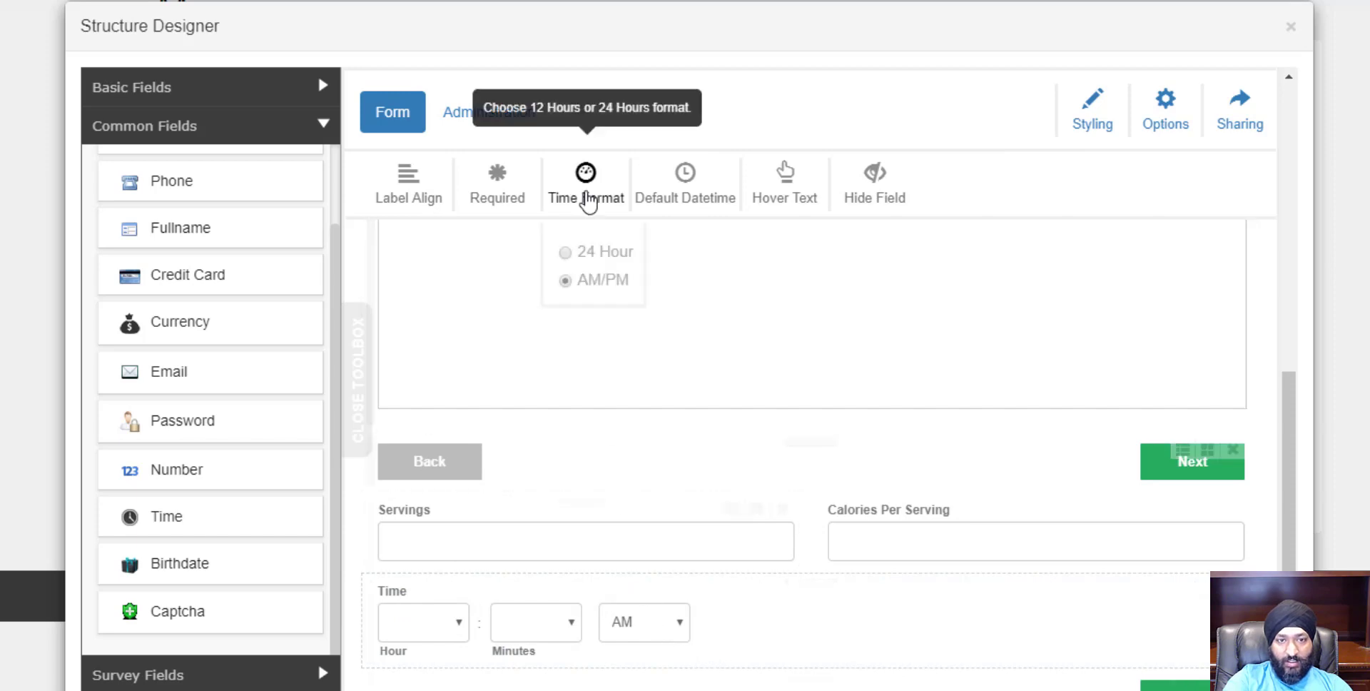
{"action": "left_click", "coordinate": [565, 251]}
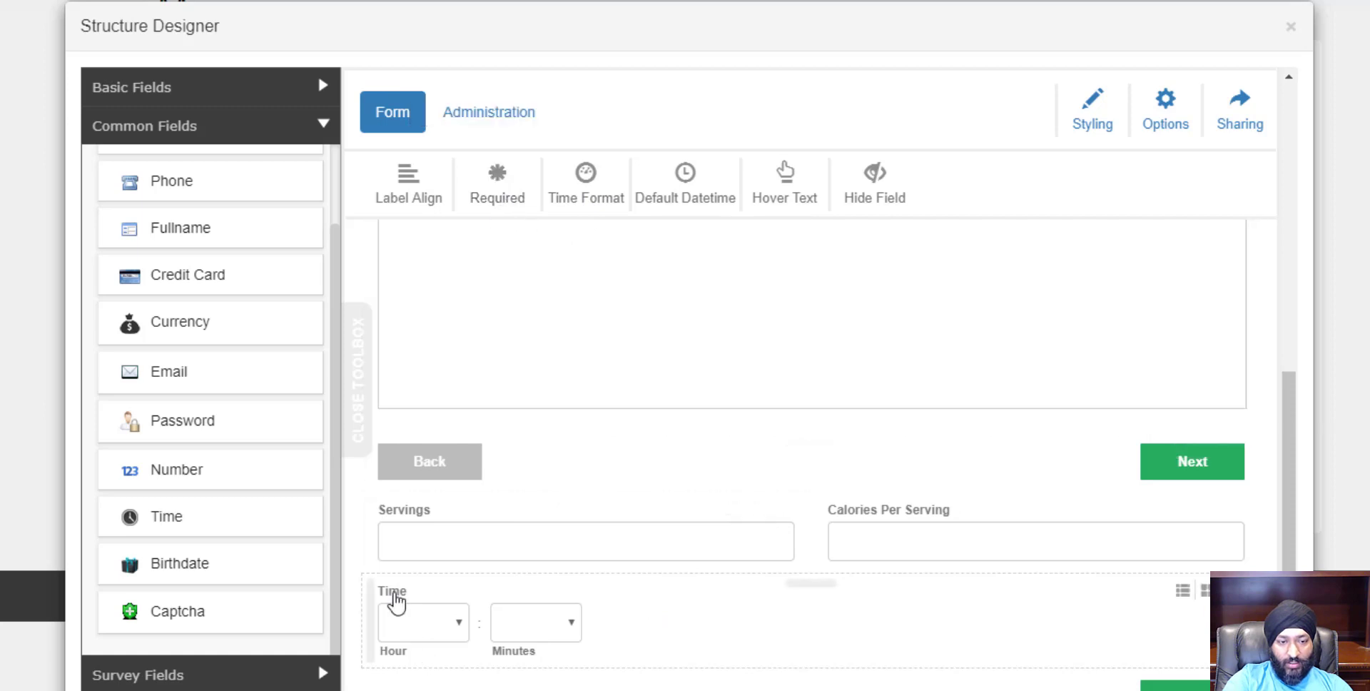
Label the Time field Prep Time and shrink it to half the row.
{"action": "left_click", "coordinate": [394, 594]}
{"action": "type", "text": "Prep Time"}
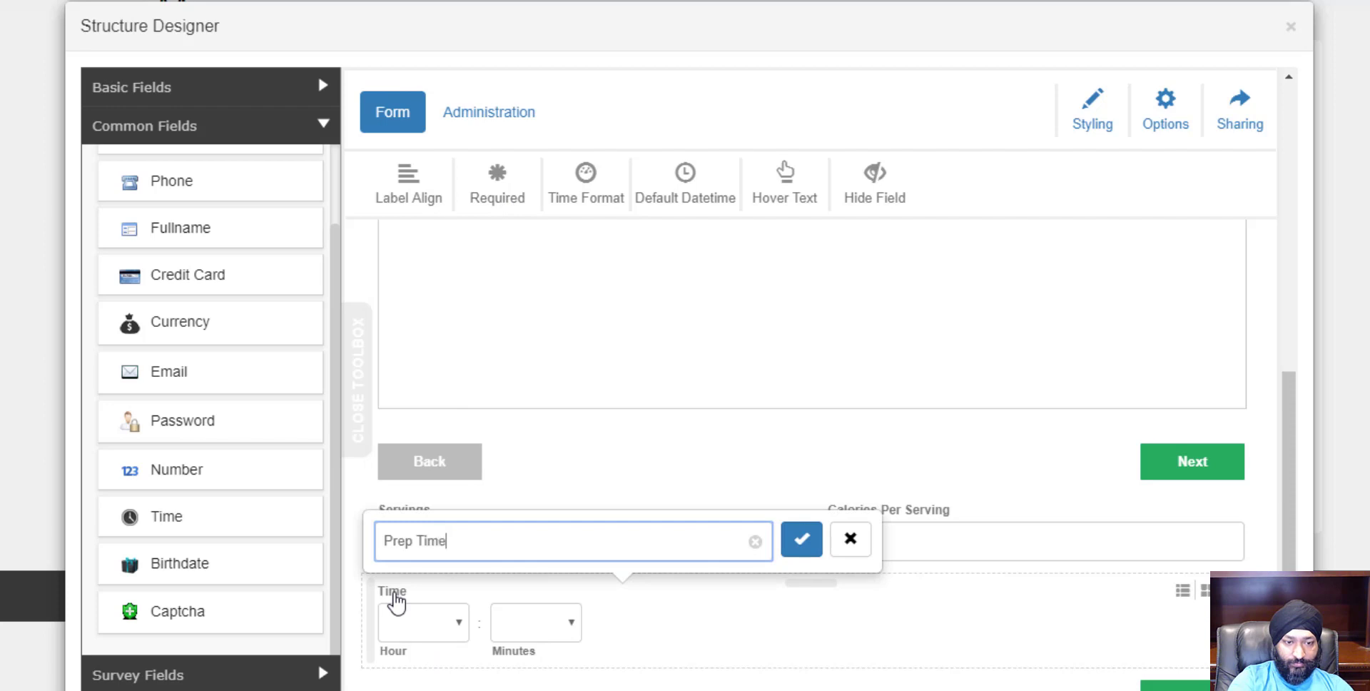
{"action": "key", "text": "Return"}
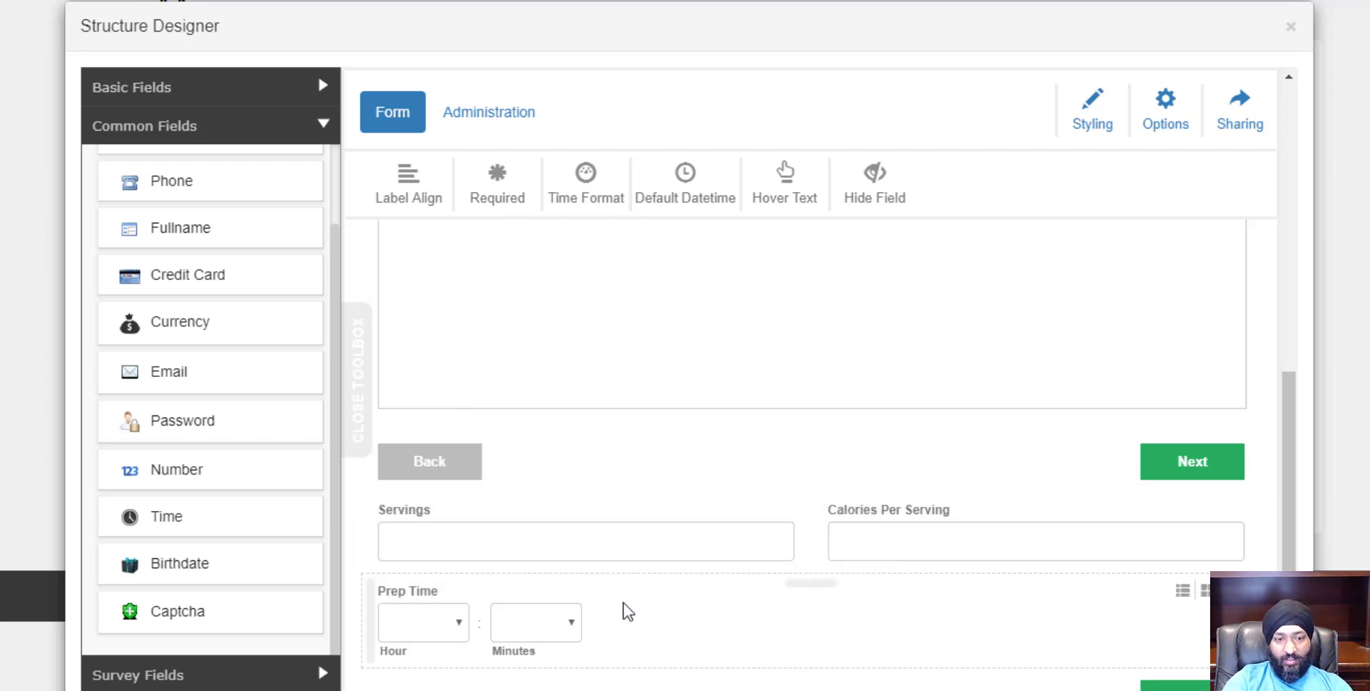
{"action": "left_click_drag", "start_coordinate": [1212, 621], "coordinate": [814, 642]}
{"action": "scroll", "coordinate": [872, 511], "scroll_direction": "down", "scroll_amount": 2}
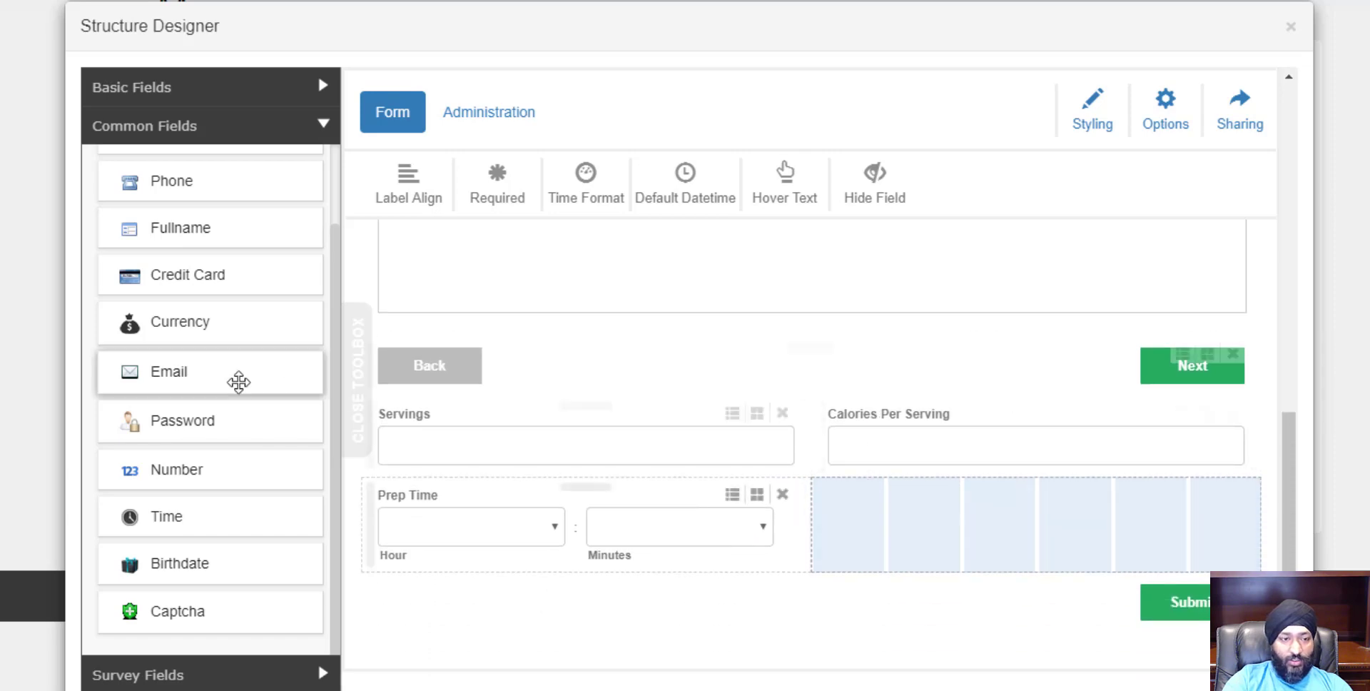
Check the browse categories on the Allrecipes site, and add a Checkbox field below Prep Time in the Structure Designer.
{"action": "scroll", "coordinate": [214, 428], "scroll_direction": "up", "scroll_amount": 5}
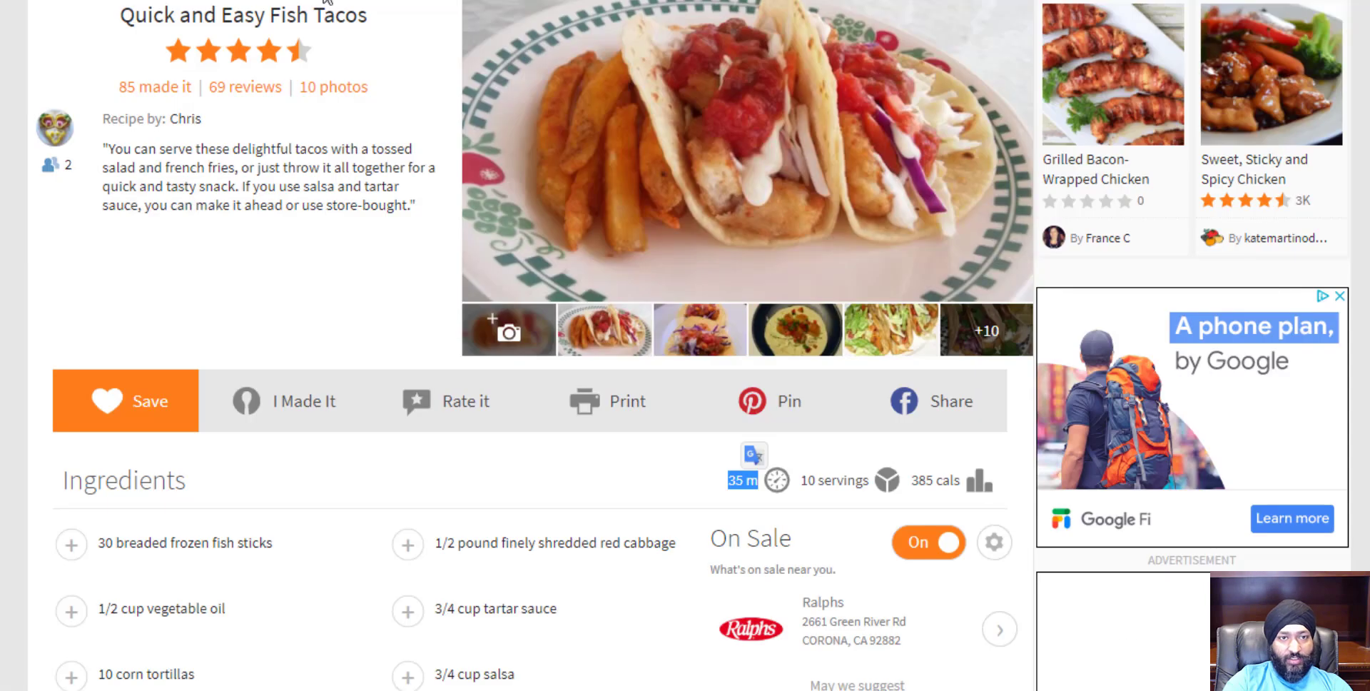
{"action": "scroll", "coordinate": [325, 7], "scroll_direction": "up", "scroll_amount": 2}
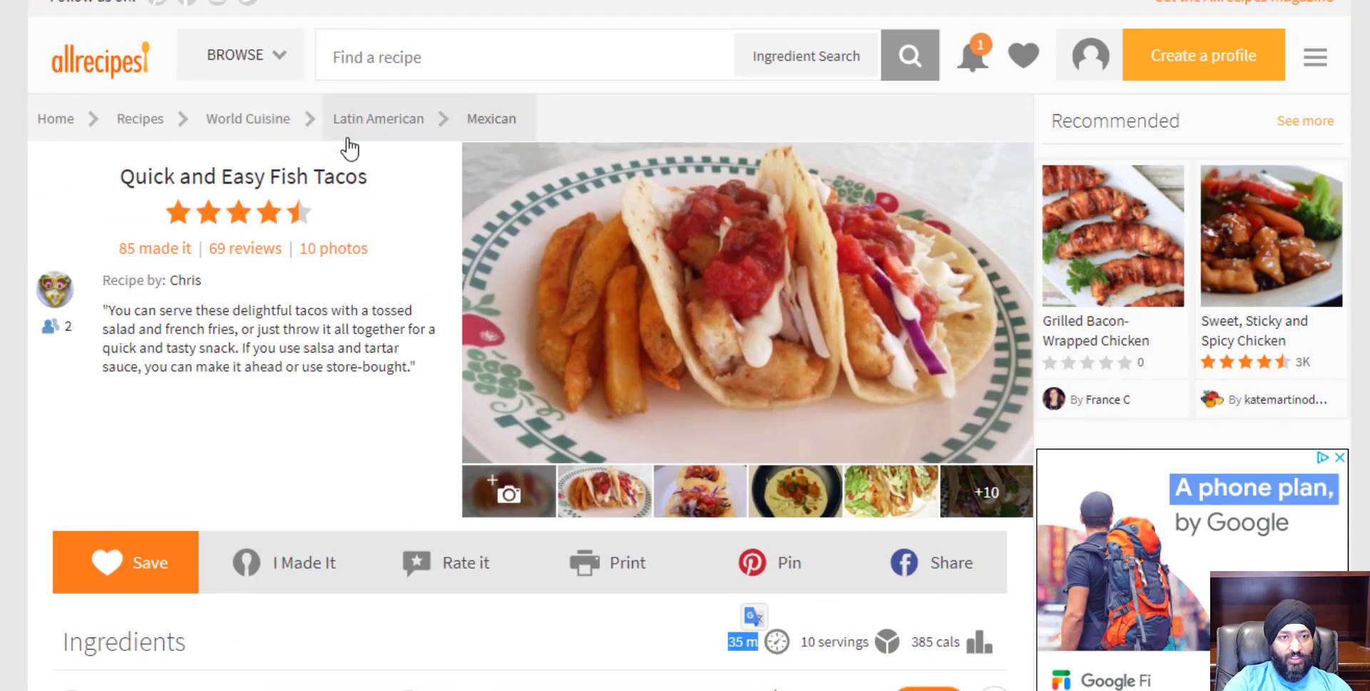
{"action": "left_click", "coordinate": [247, 71]}
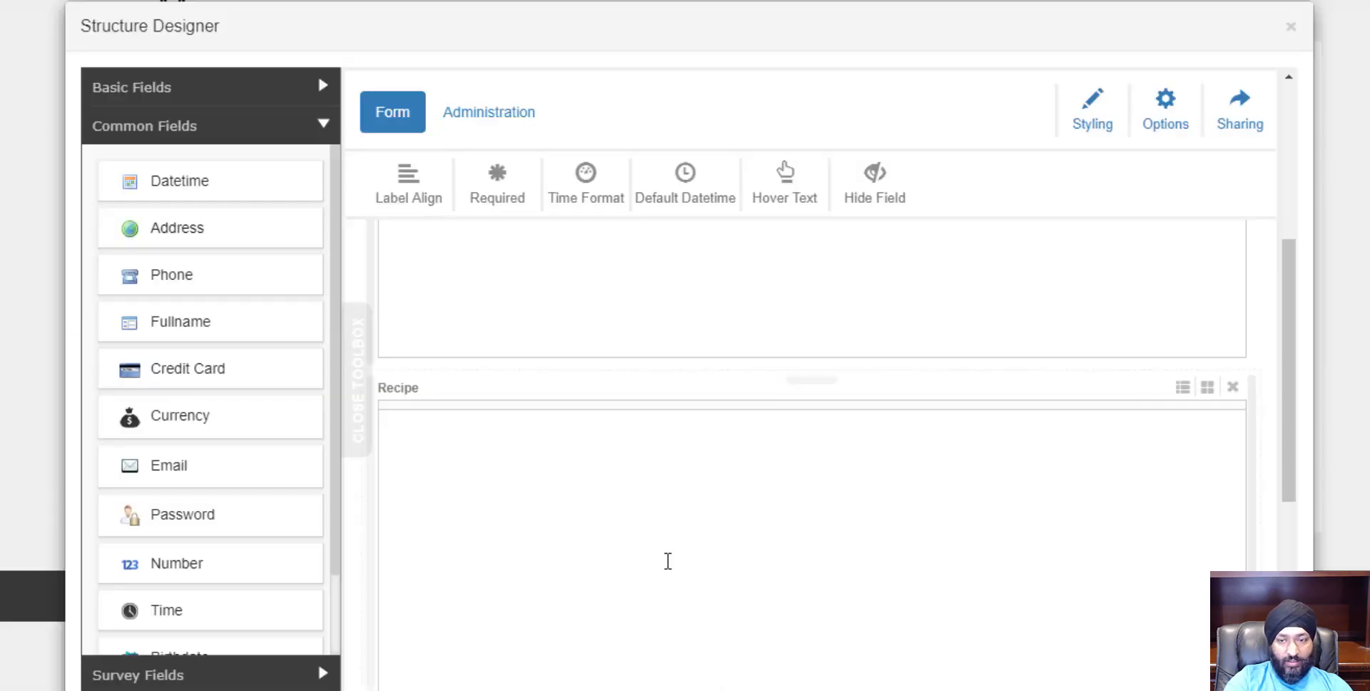
{"action": "scroll", "coordinate": [666, 560], "scroll_direction": "down", "scroll_amount": 5}
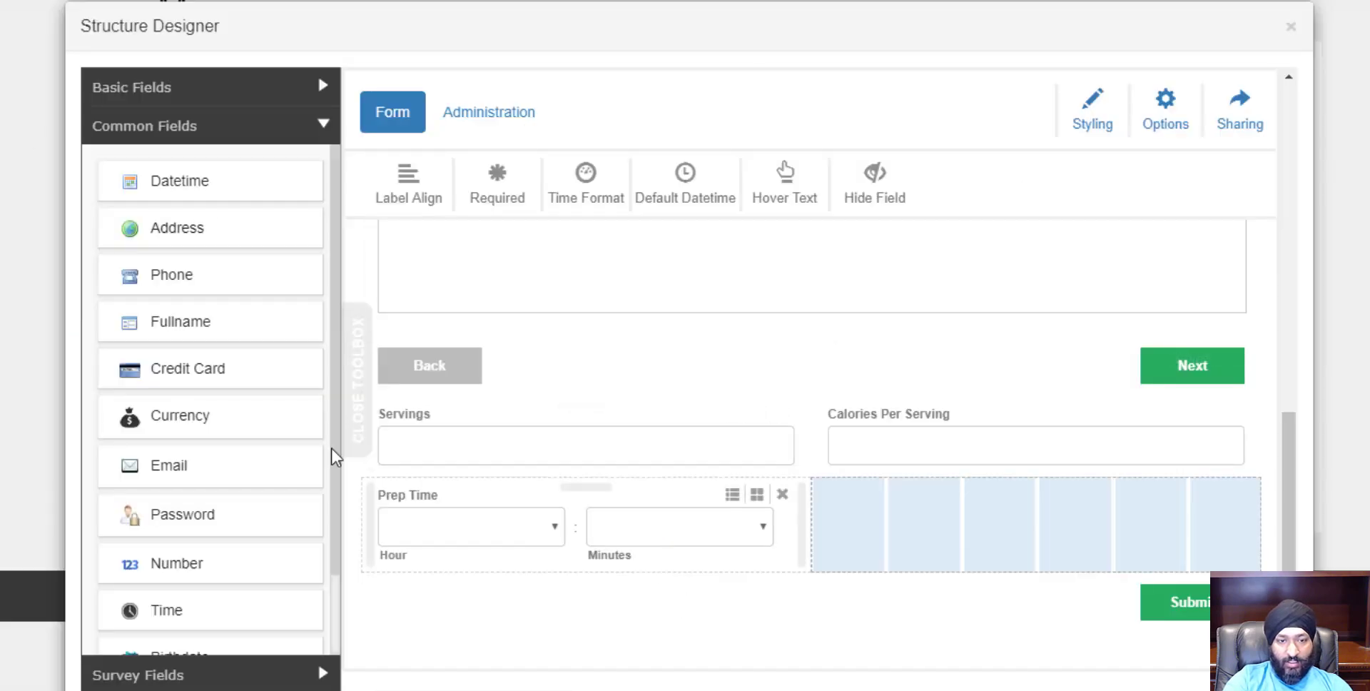
{"action": "scroll", "coordinate": [224, 511], "scroll_direction": "down", "scroll_amount": 3}
{"action": "scroll", "coordinate": [190, 428], "scroll_direction": "up", "scroll_amount": 3}
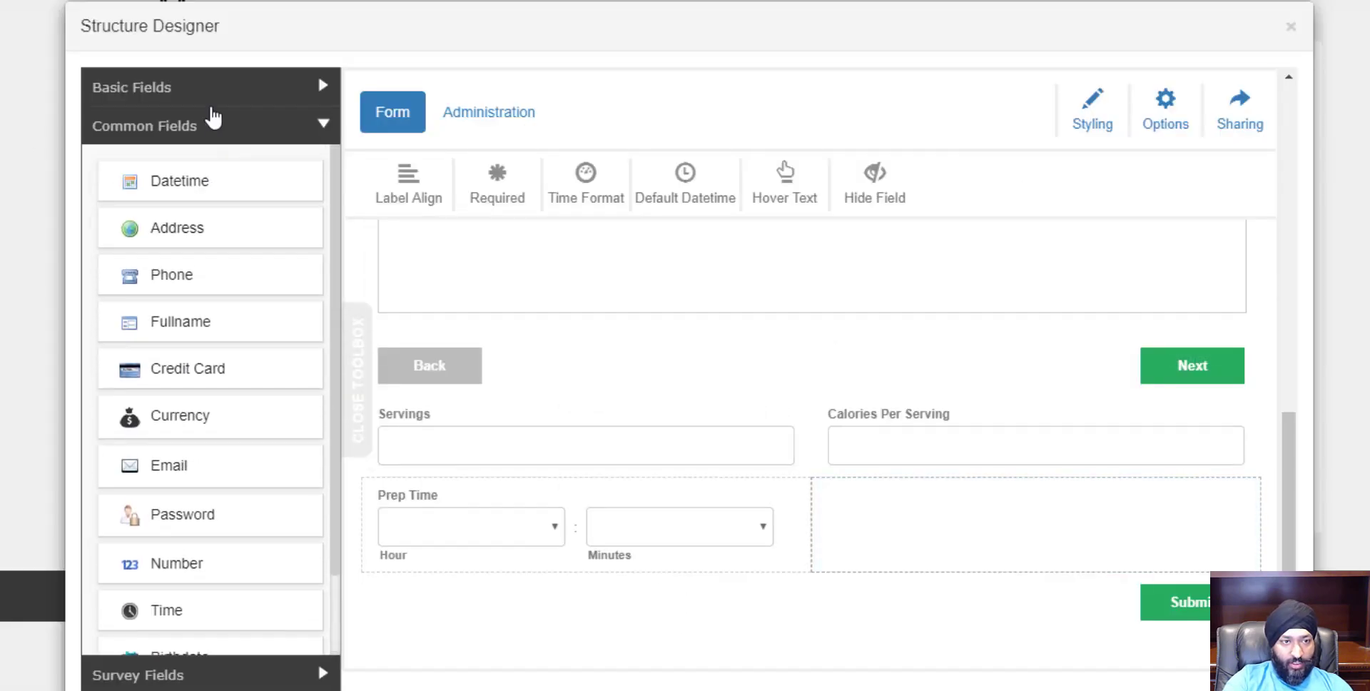
{"action": "left_click", "coordinate": [212, 107]}
{"action": "left_click_drag", "start_coordinate": [199, 385], "coordinate": [474, 556]}
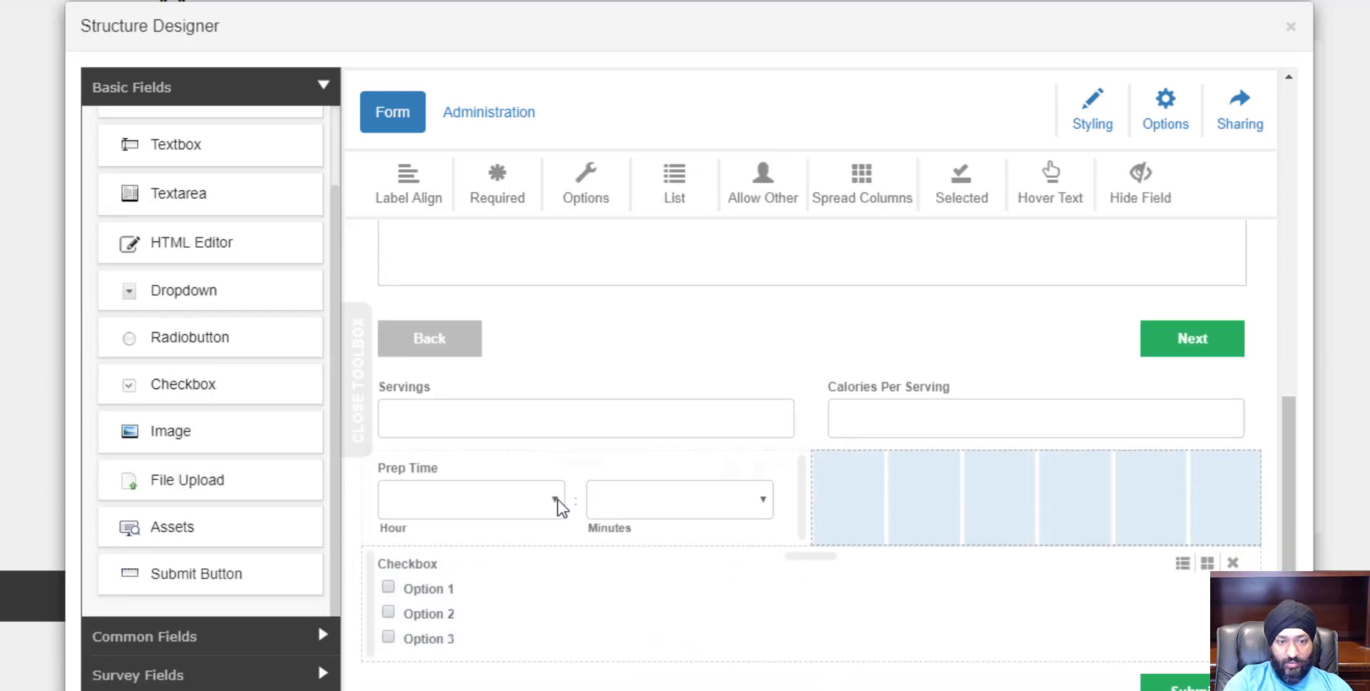
Label the new Checkbox field below Prep Time as Meal Type.
{"action": "left_click", "coordinate": [422, 579]}
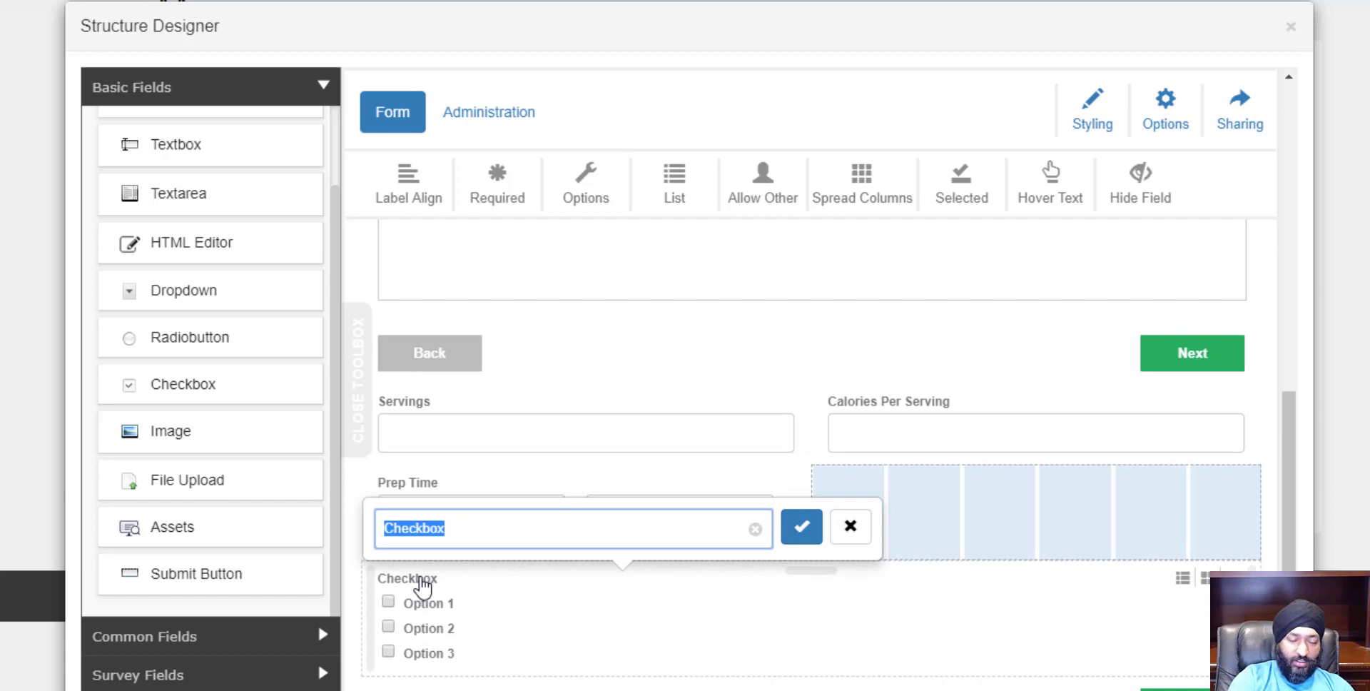
{"action": "type", "text": "Meal Type"}
{"action": "key", "text": "Return"}
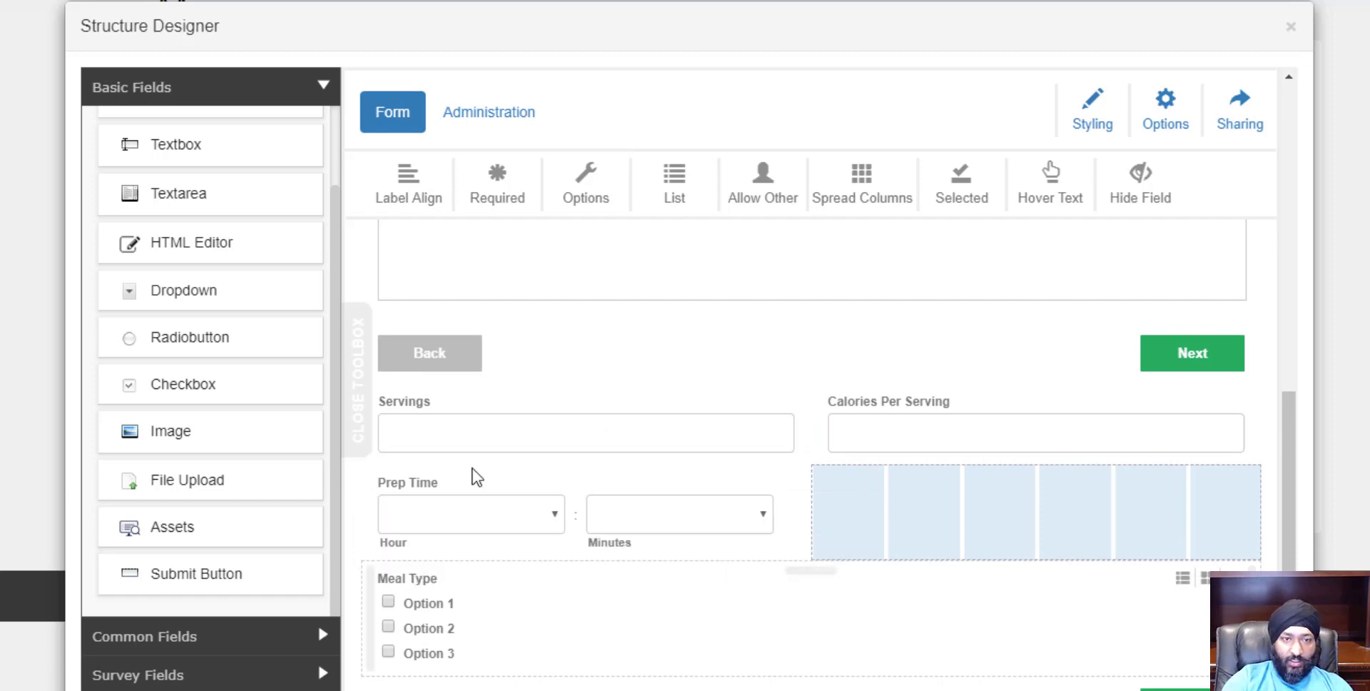
Replace the Meal Type checkbox options with Breakfast, Snack, Lunch and Dinner.
{"action": "left_click", "coordinate": [583, 193]}
{"action": "key", "text": "shift+Up"}
{"action": "key", "text": "shift+Up"}
{"action": "key", "text": "shift+Home"}
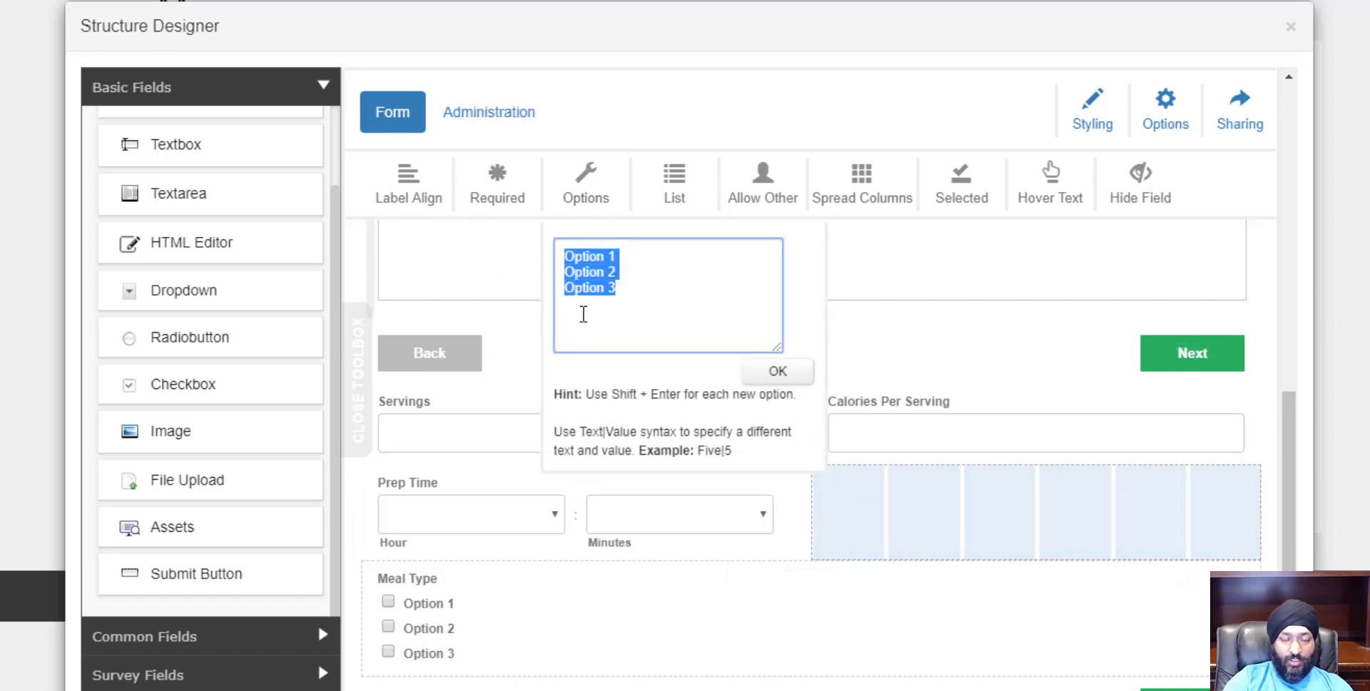
{"action": "type", "text": "Breakfast"}
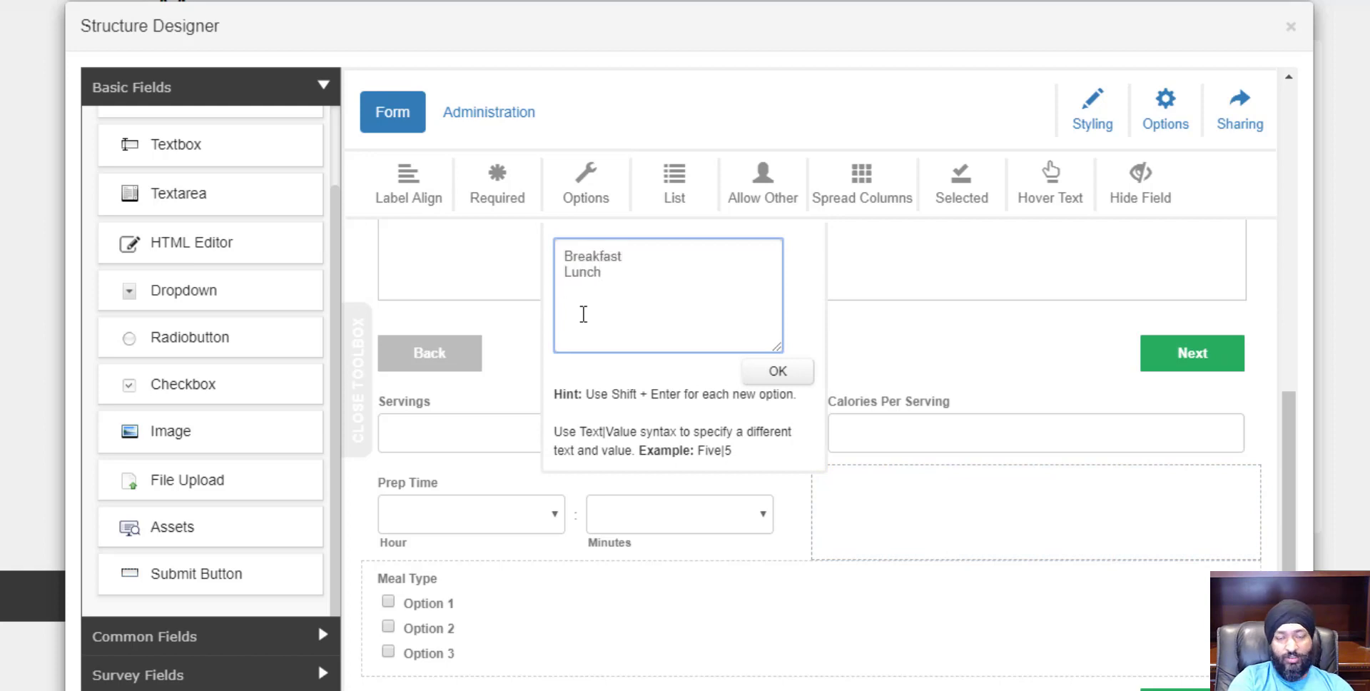
{"action": "key", "text": "shift+Return"}
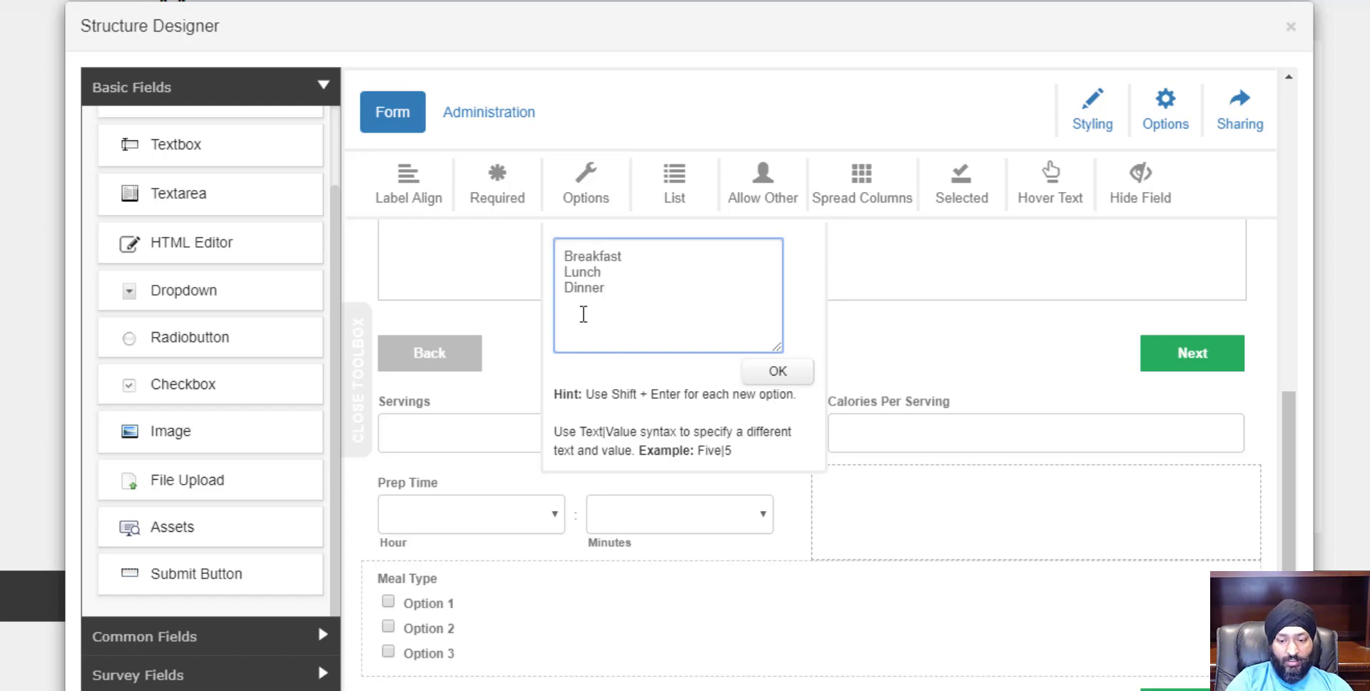
{"action": "key", "text": "shift+Return"}
{"action": "type", "text": "Snack"}
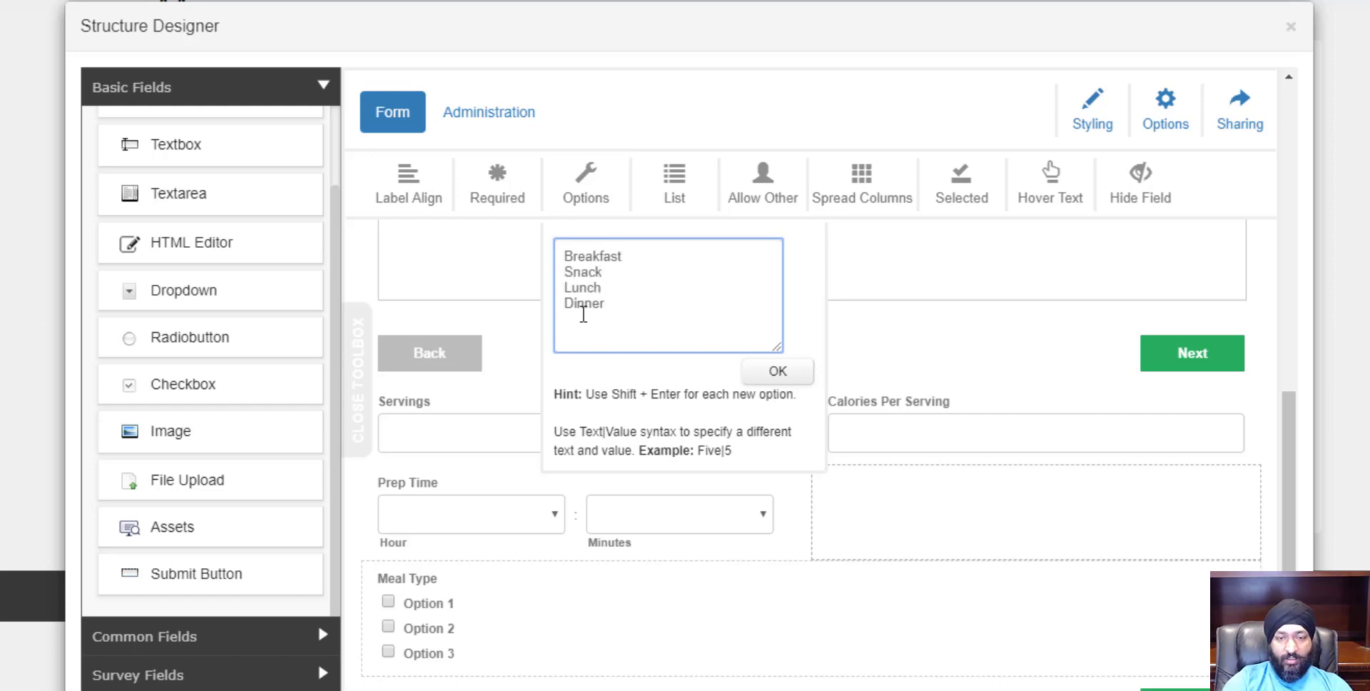
{"action": "left_click", "coordinate": [777, 371]}
Shrink the Meal Type field to half the row and add another Checkbox field in the free space beside it.
{"action": "scroll", "coordinate": [853, 546], "scroll_direction": "down", "scroll_amount": 2}
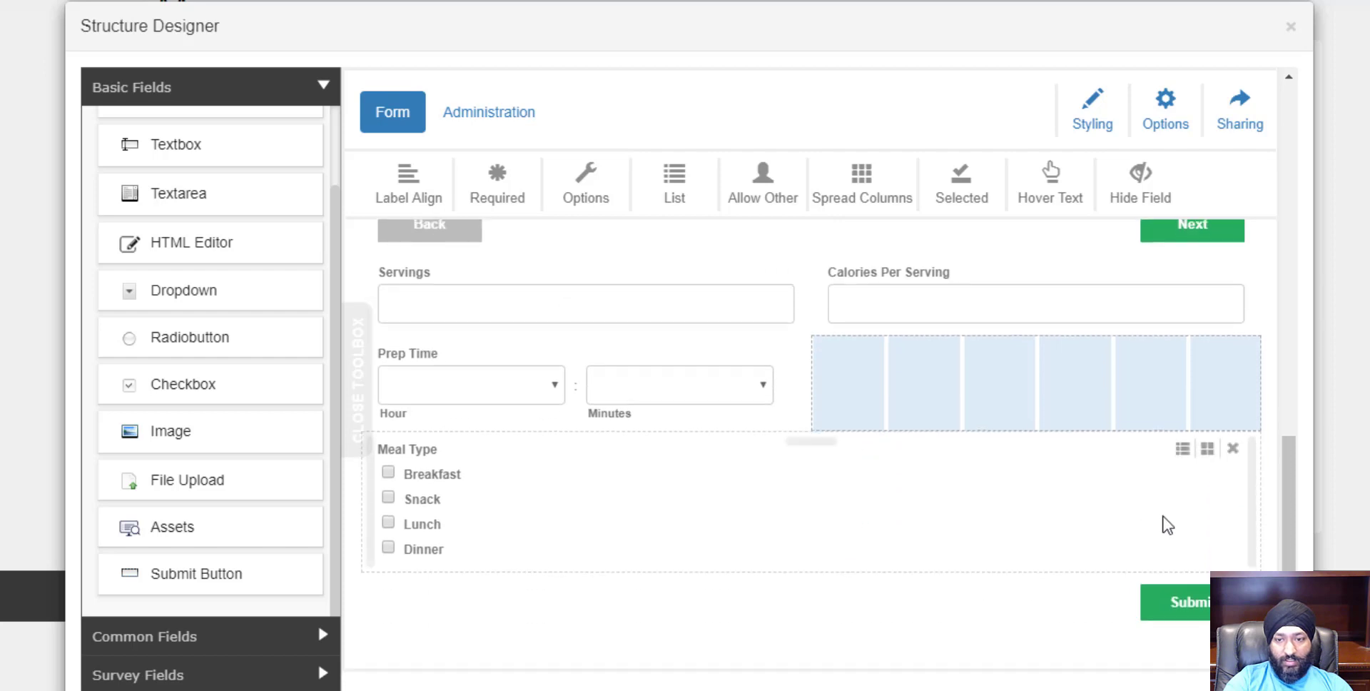
{"action": "left_click_drag", "start_coordinate": [1248, 514], "coordinate": [783, 529]}
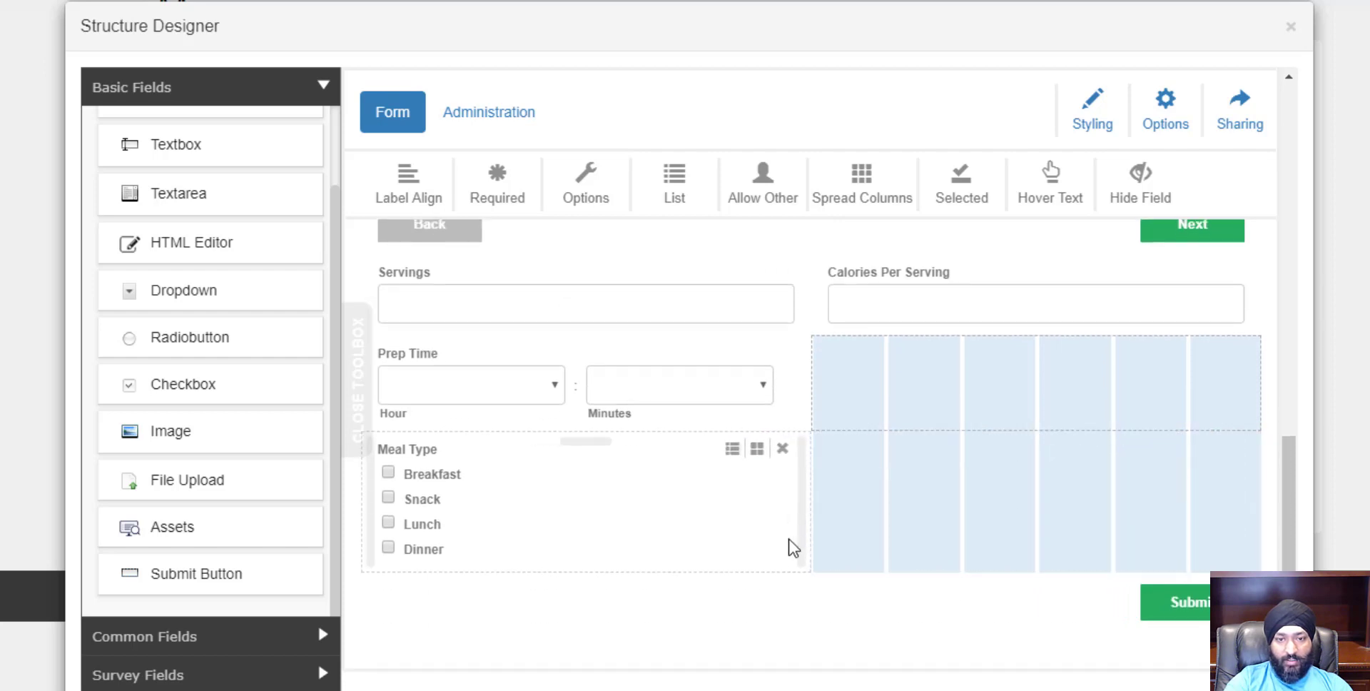
{"action": "left_click_drag", "start_coordinate": [200, 386], "coordinate": [862, 464]}
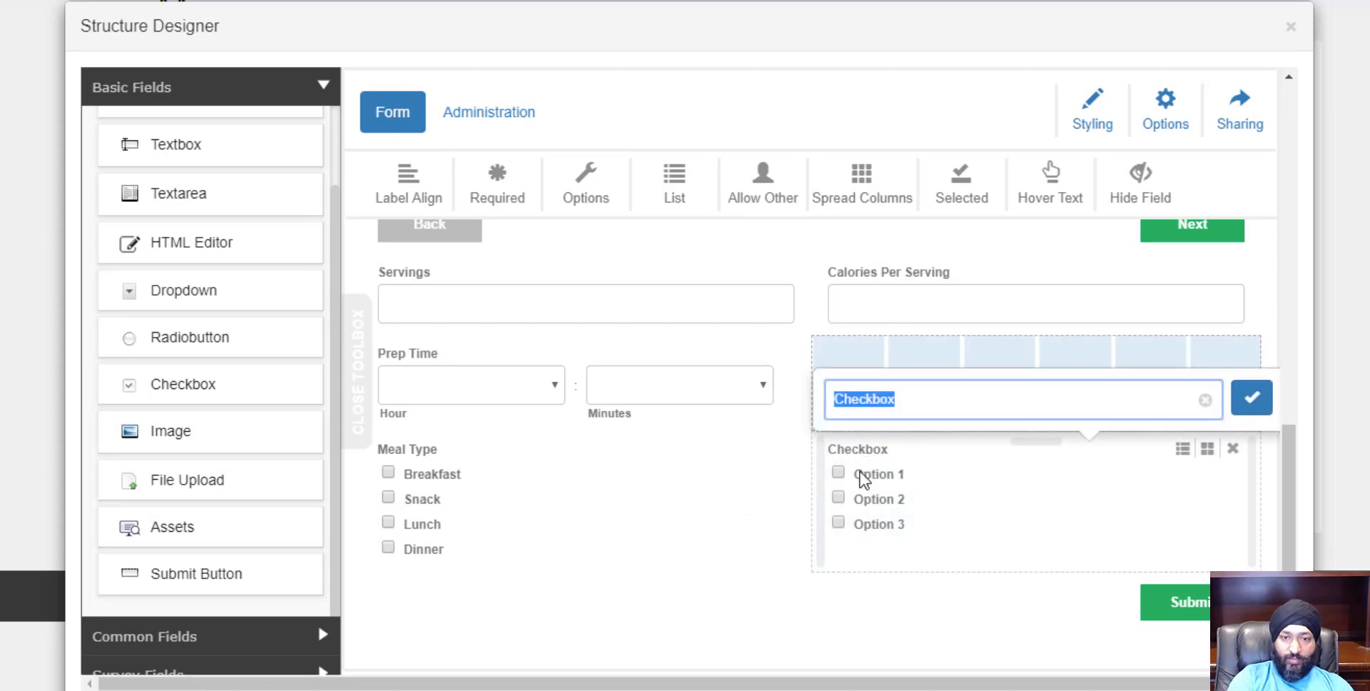
Label the Checkbox field beside Meal Type as Cuisine.
{"action": "type", "text": "Cusine"}
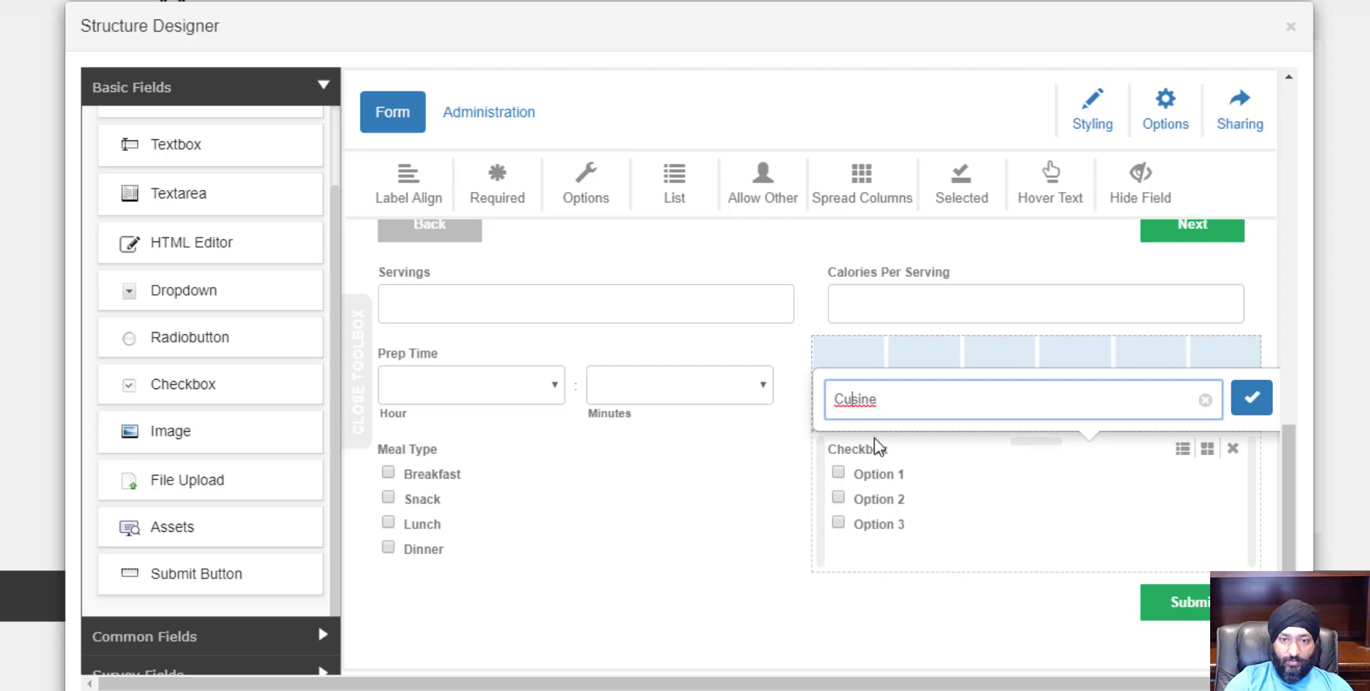
{"action": "right_click", "coordinate": [865, 403]}
{"action": "left_click", "coordinate": [949, 468]}
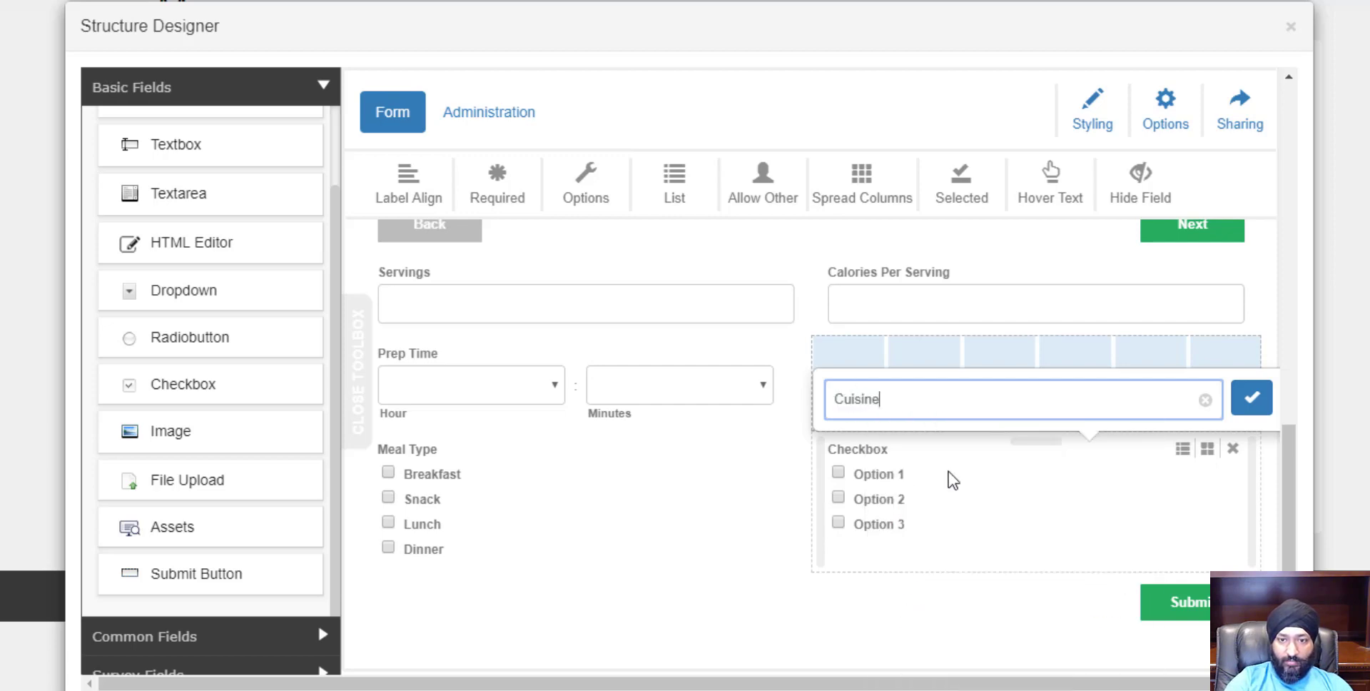
{"action": "left_click", "coordinate": [1077, 500]}
{"action": "left_click", "coordinate": [867, 452]}
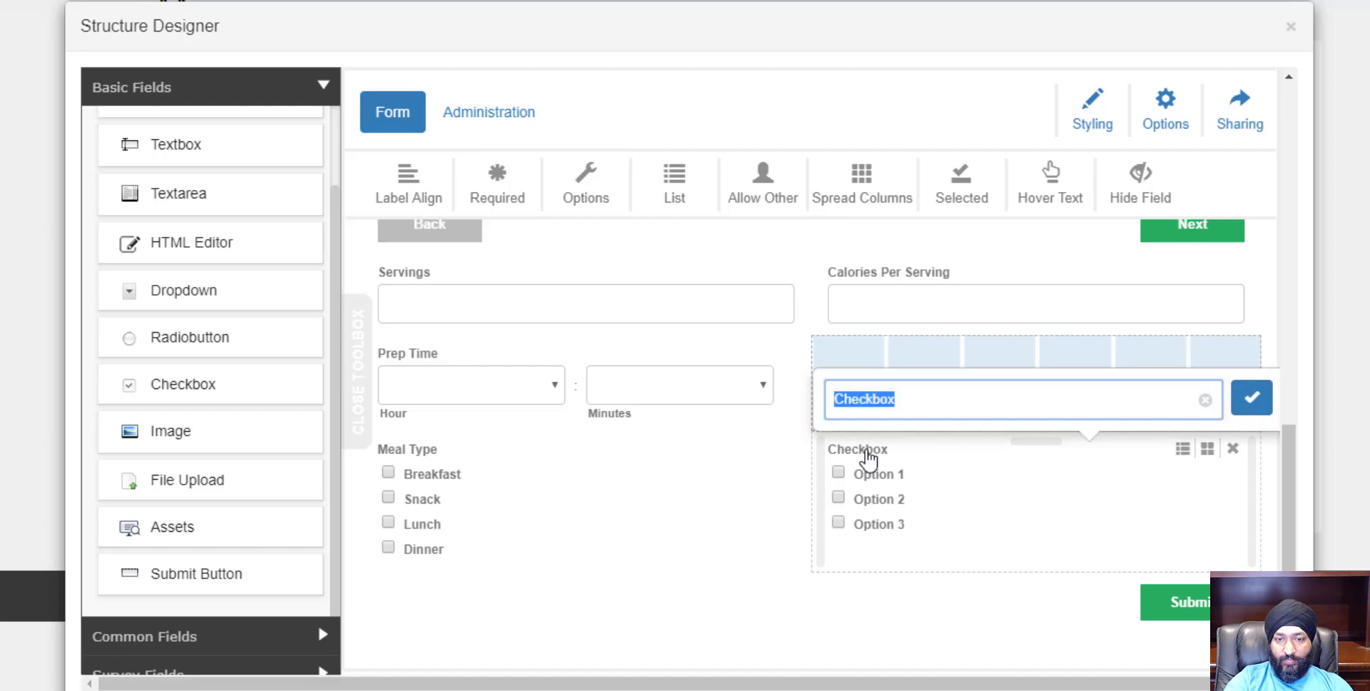
{"action": "type", "text": "Cuisine"}
{"action": "key", "text": "Return"}
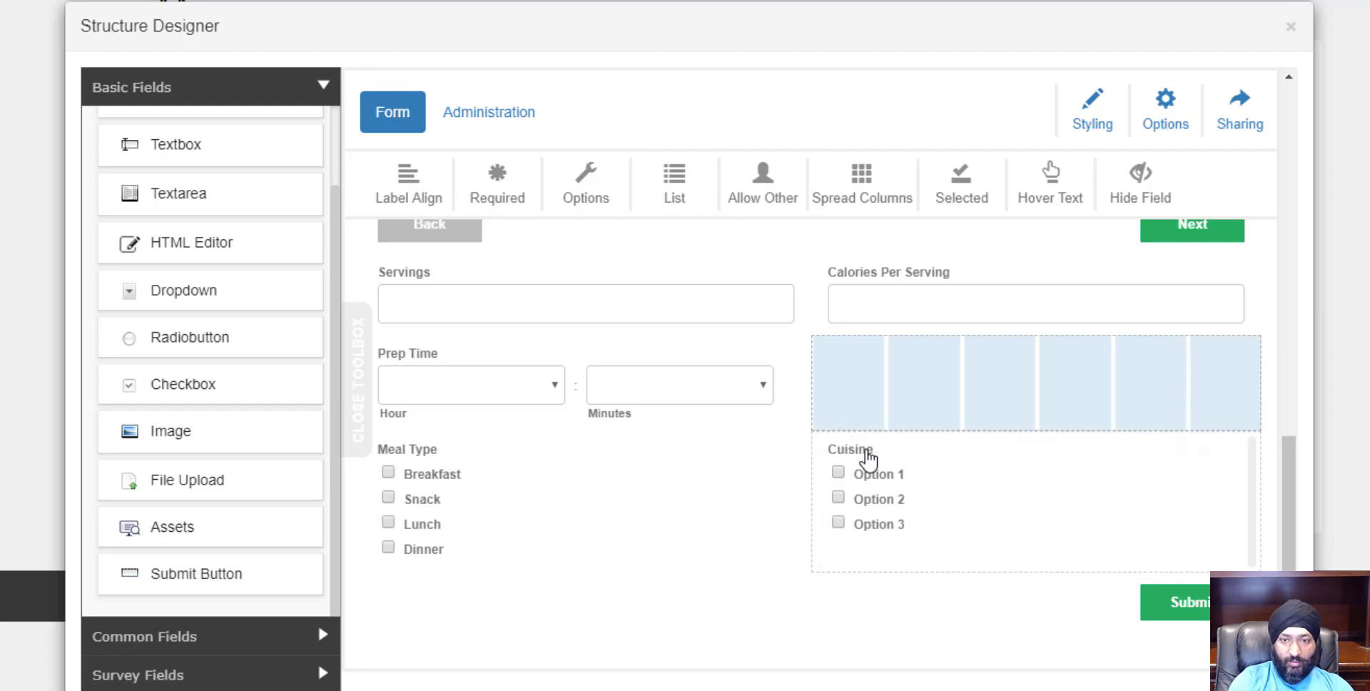
Replace the Cuisine checkbox options with American, Chinese, Italian and Mexican.
{"action": "left_click", "coordinate": [578, 189]}
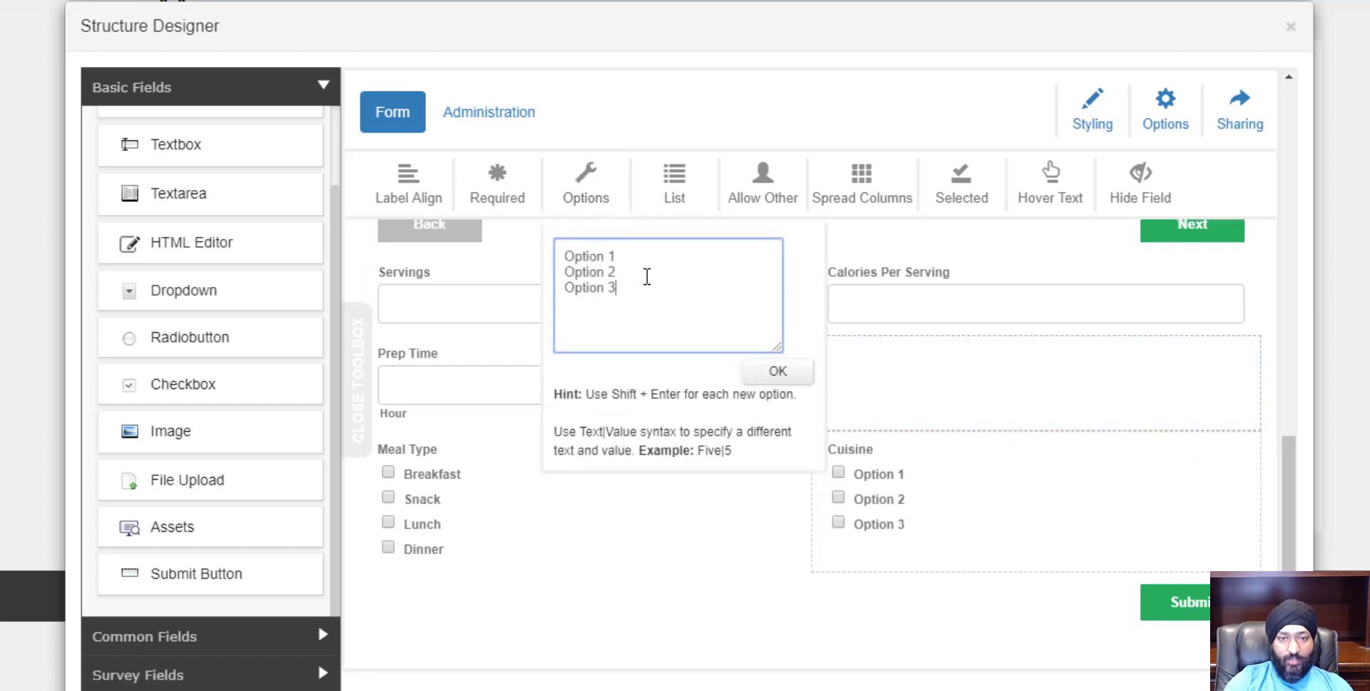
{"action": "left_click_drag", "start_coordinate": [646, 284], "coordinate": [518, 250]}
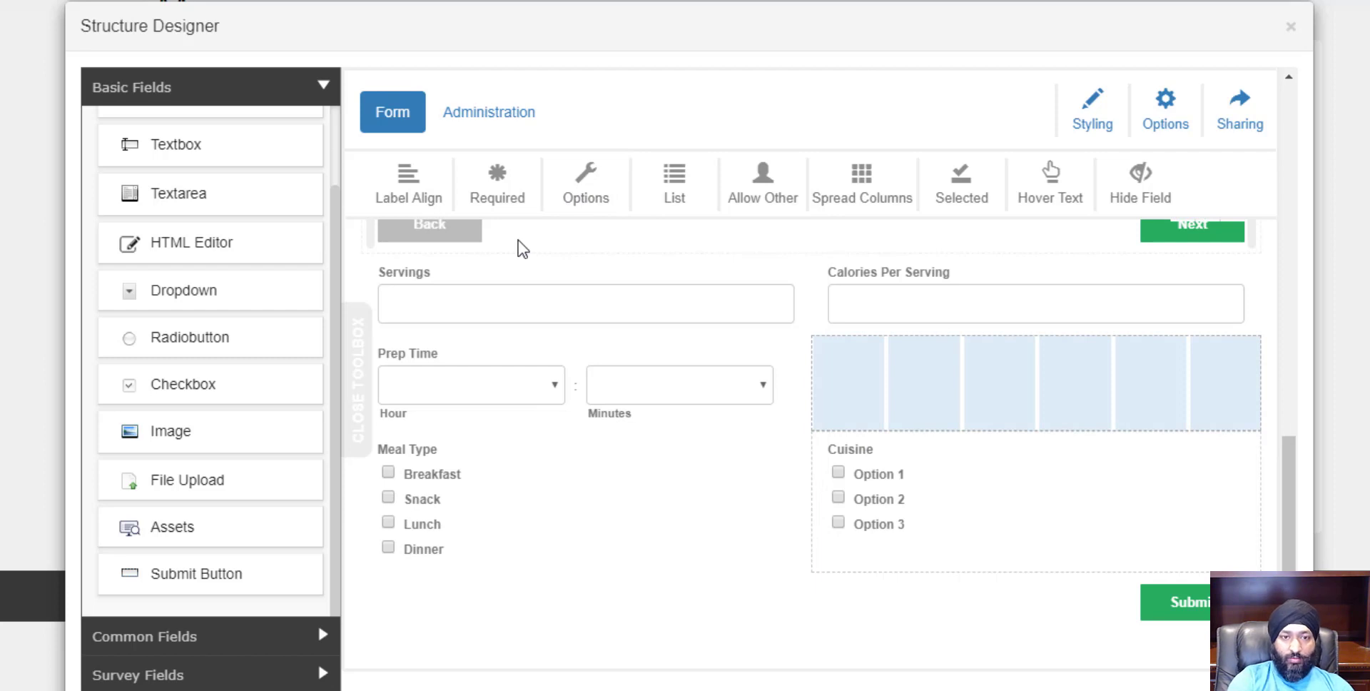
{"action": "left_click", "coordinate": [569, 209]}
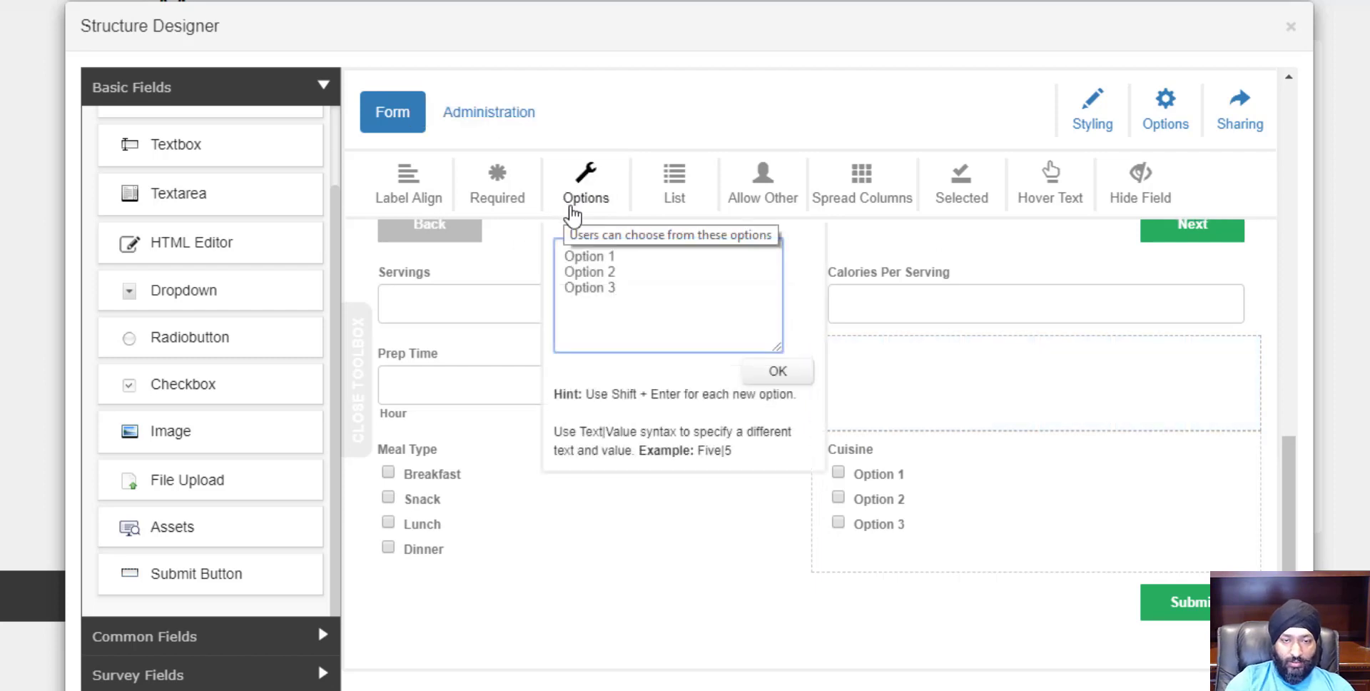
{"action": "left_click_drag", "start_coordinate": [655, 292], "coordinate": [550, 257]}
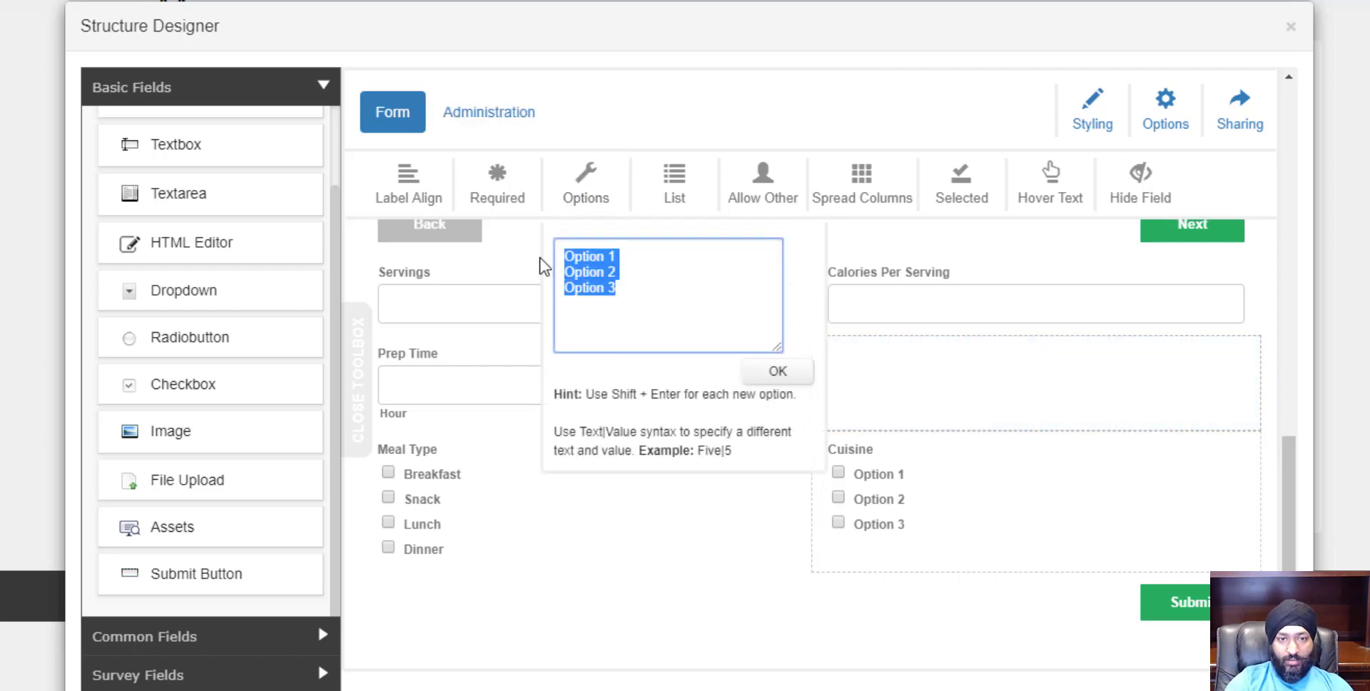
{"action": "type", "text": "American"}
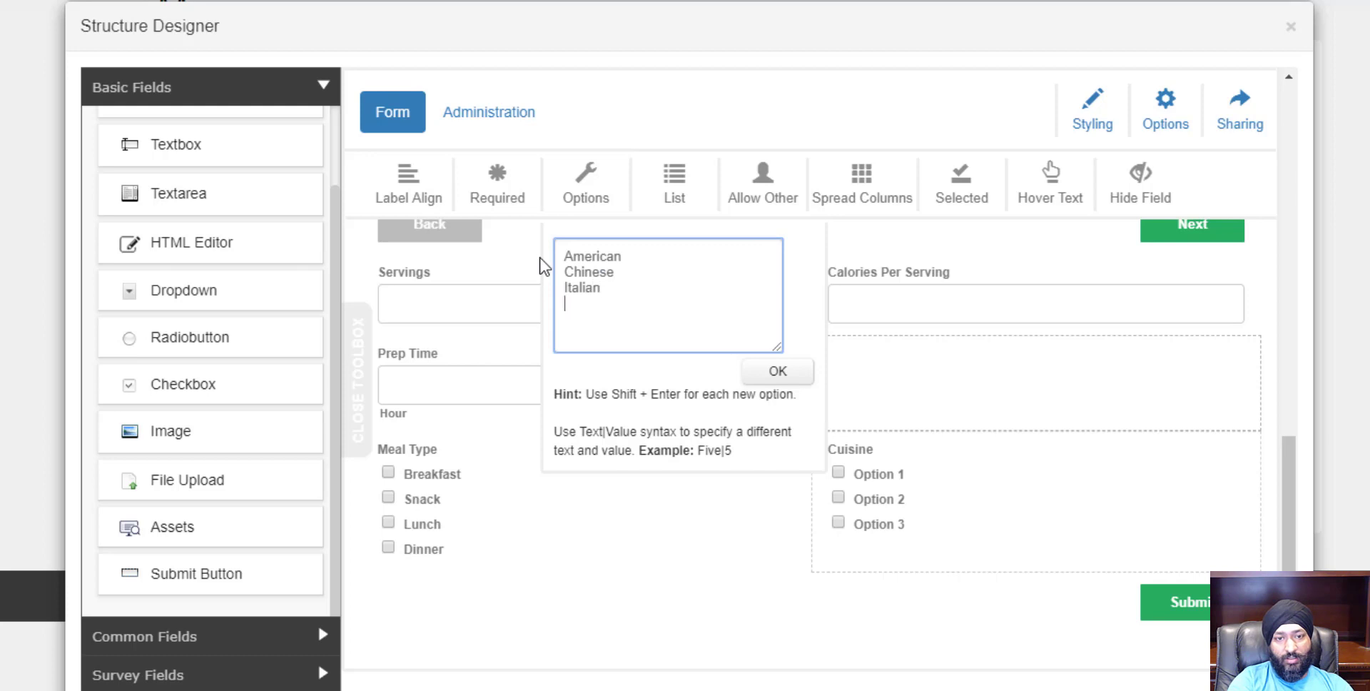
{"action": "left_click", "coordinate": [540, 258]}
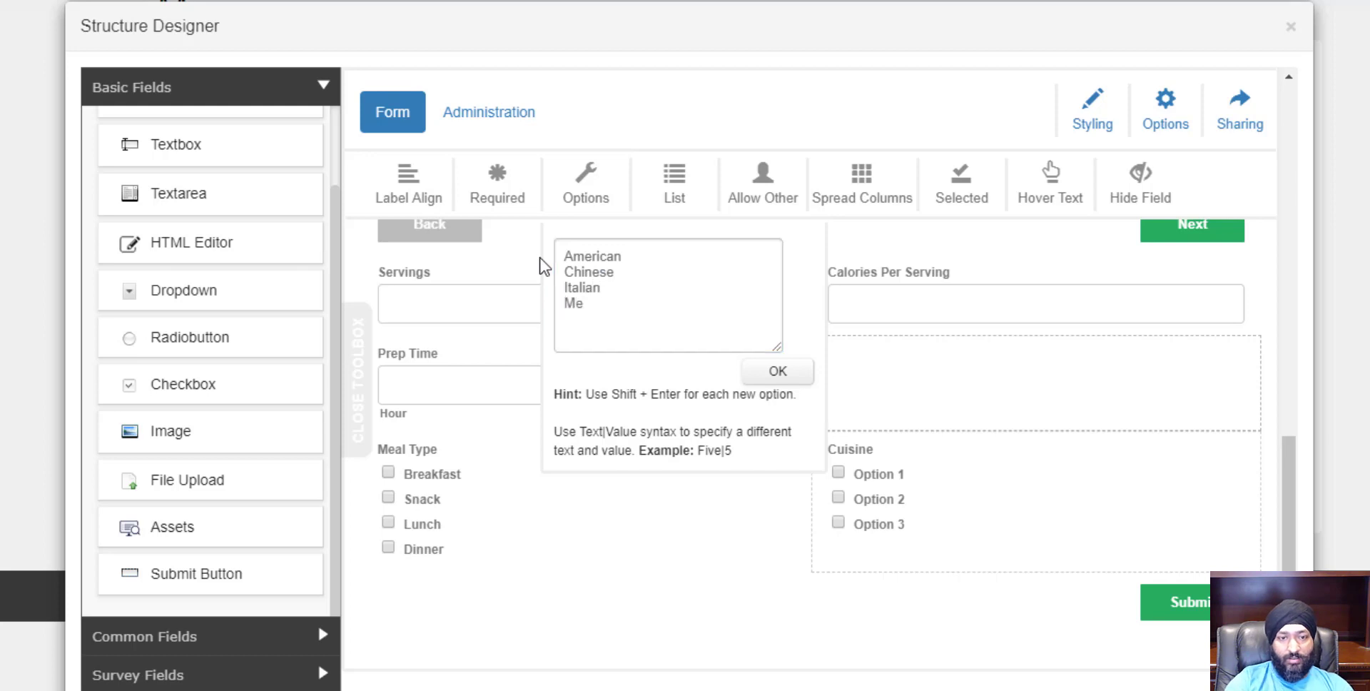
{"action": "left_click", "coordinate": [630, 305]}
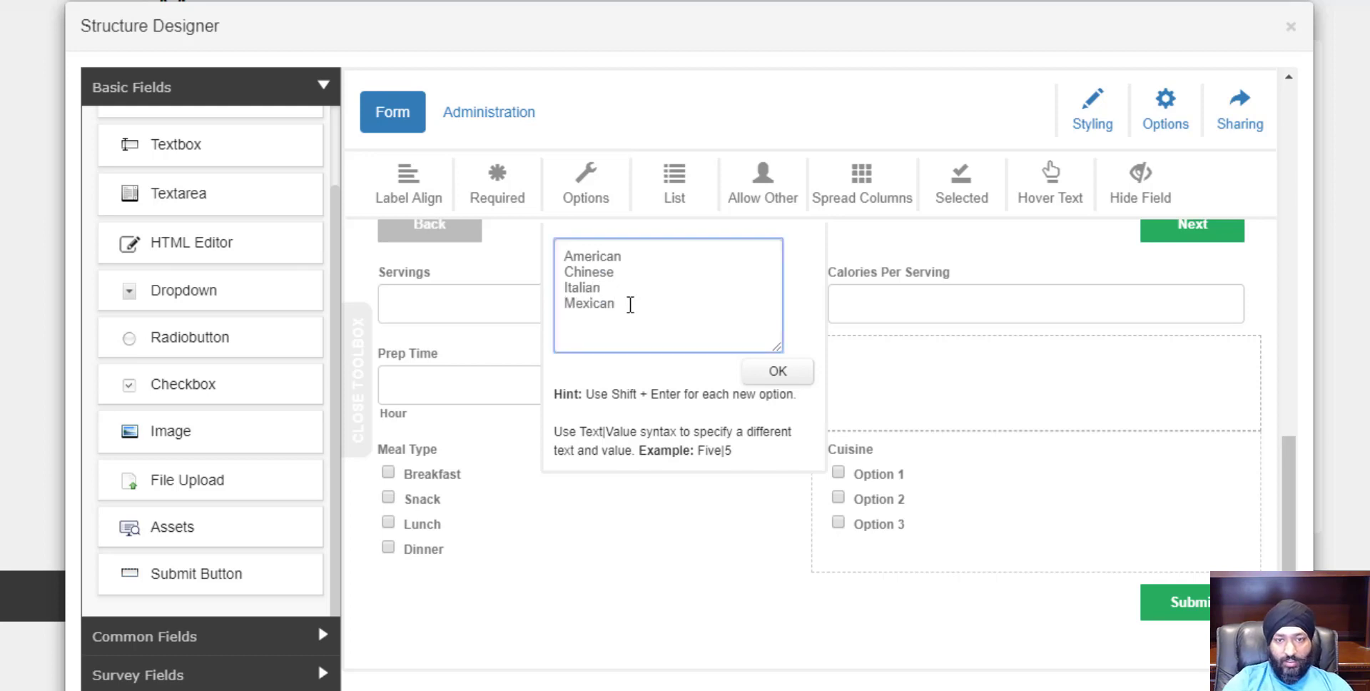
{"action": "left_click", "coordinate": [777, 374]}
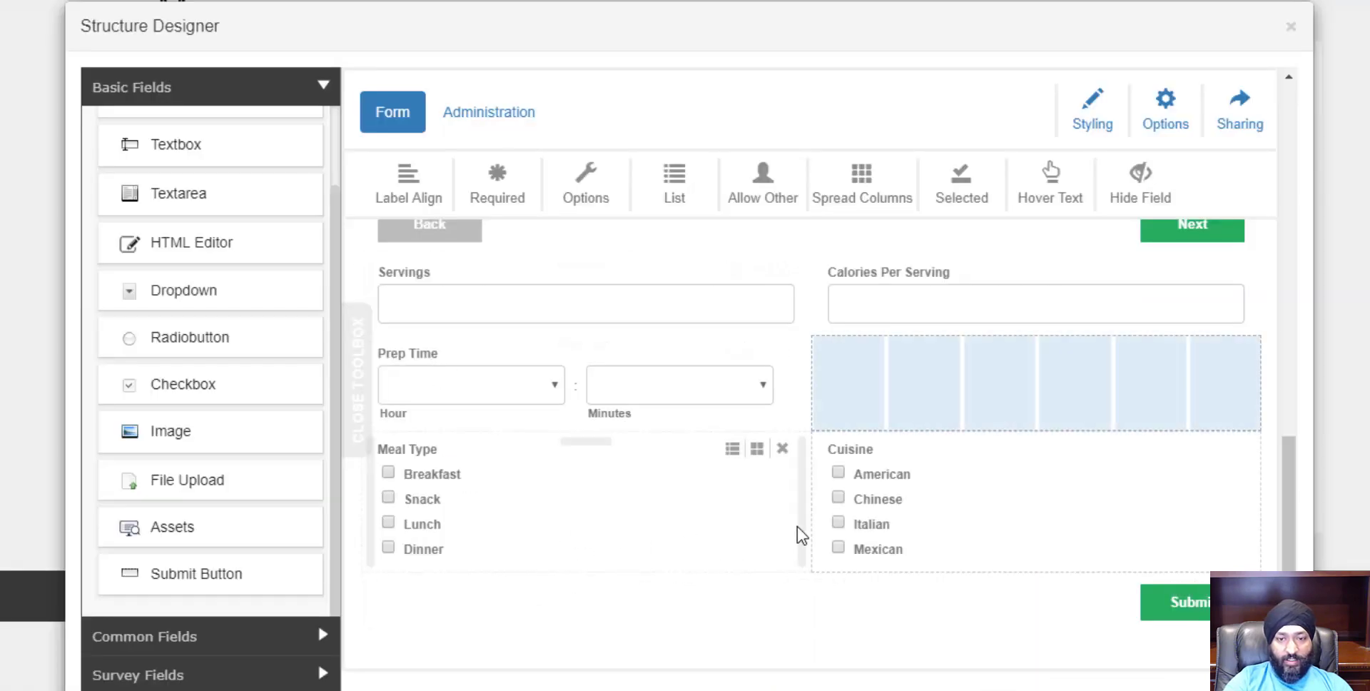
Shrink Meal Type and Cuisine to a third of the row each, with Cuisine placed directly beside Meal Type.
{"action": "left_click_drag", "start_coordinate": [800, 526], "coordinate": [653, 526]}
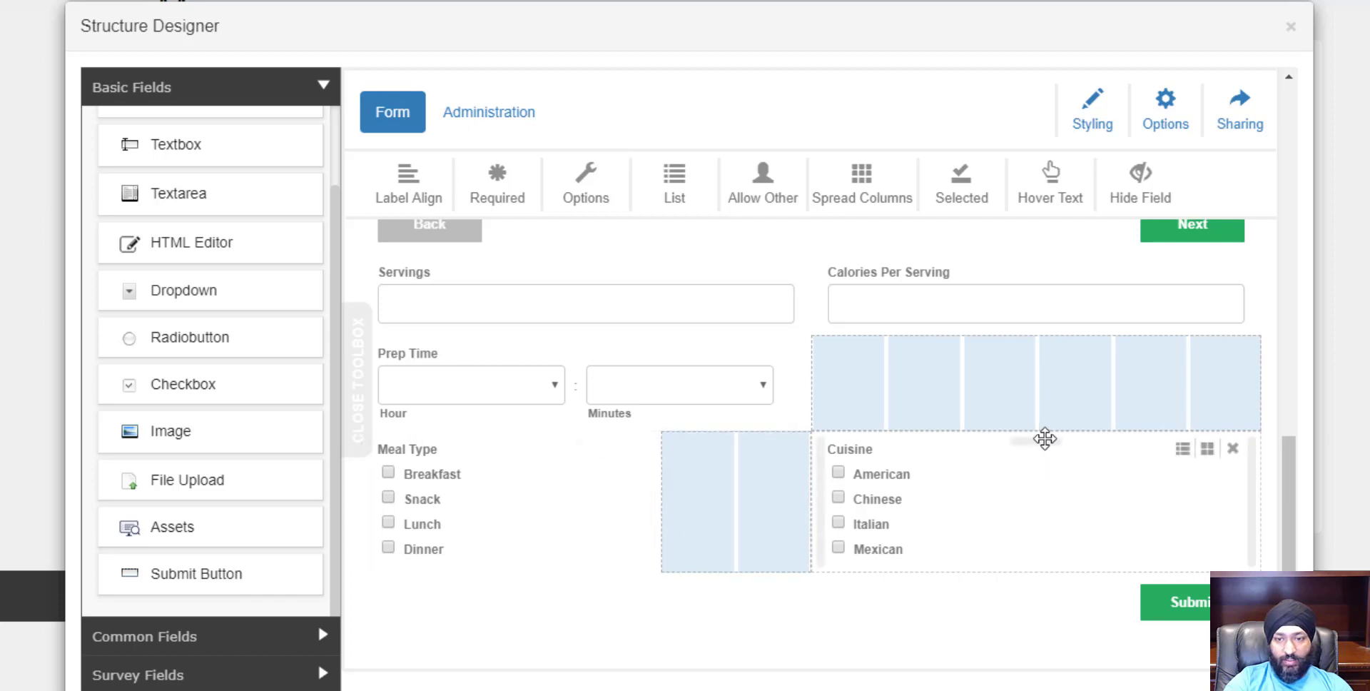
{"action": "left_click_drag", "start_coordinate": [1045, 438], "coordinate": [875, 449]}
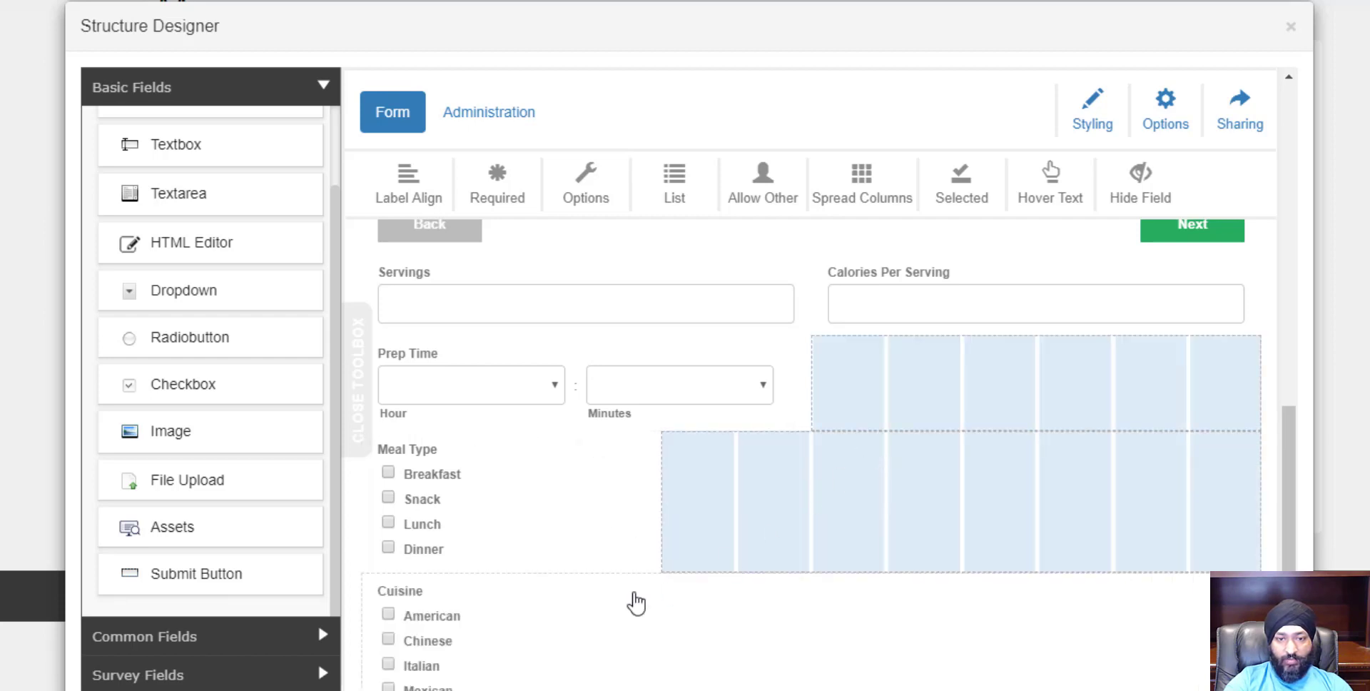
{"action": "left_click_drag", "start_coordinate": [808, 584], "coordinate": [828, 464]}
{"action": "left_click_drag", "start_coordinate": [1249, 514], "coordinate": [997, 553]}
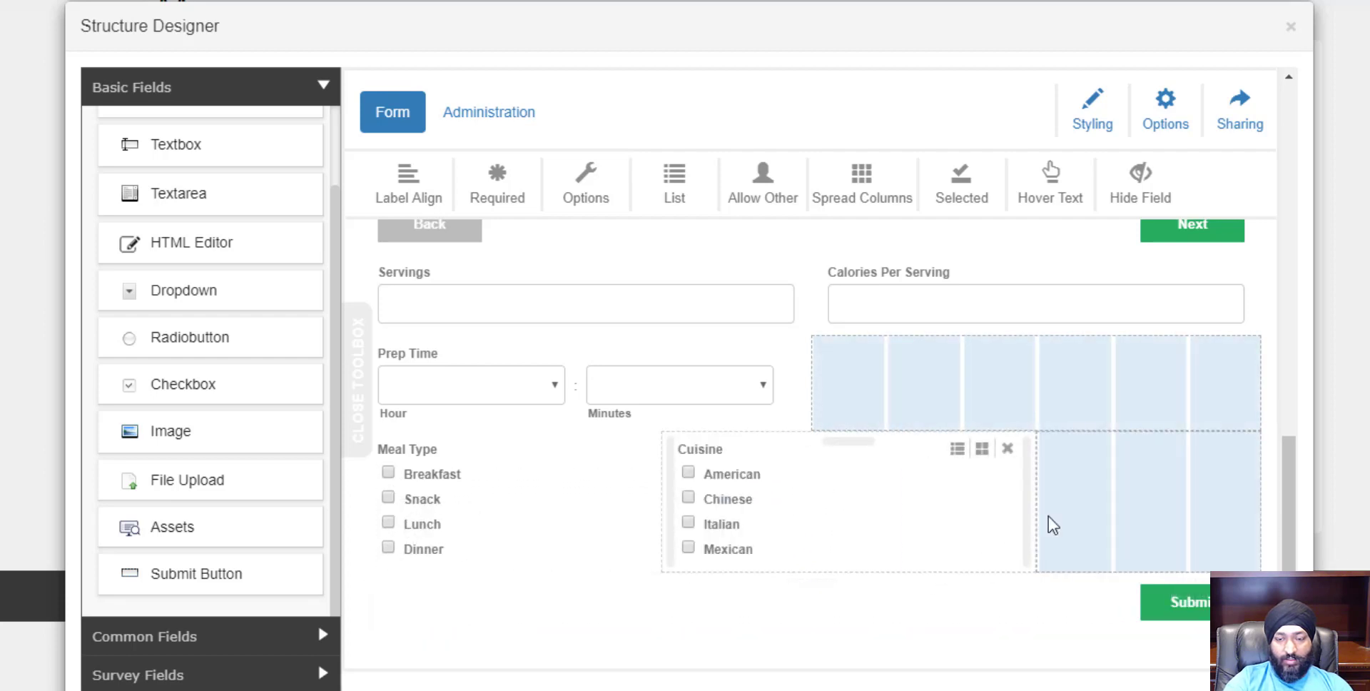
{"action": "left_click_drag", "start_coordinate": [1025, 514], "coordinate": [961, 520]}
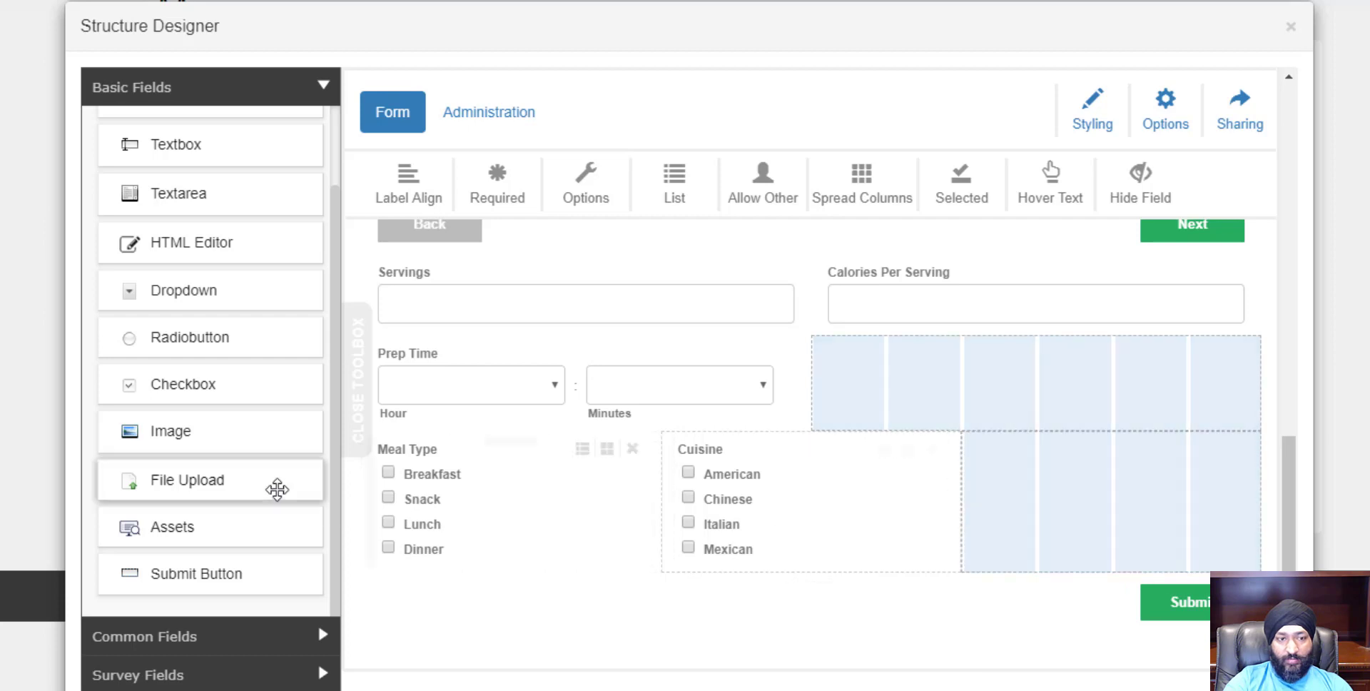
Add a third Checkbox field in the free space beside Cuisine and label it Ingredients.
{"action": "left_click_drag", "start_coordinate": [204, 382], "coordinate": [1019, 479]}
{"action": "left_click", "coordinate": [1010, 454]}
{"action": "type", "text": "In"}
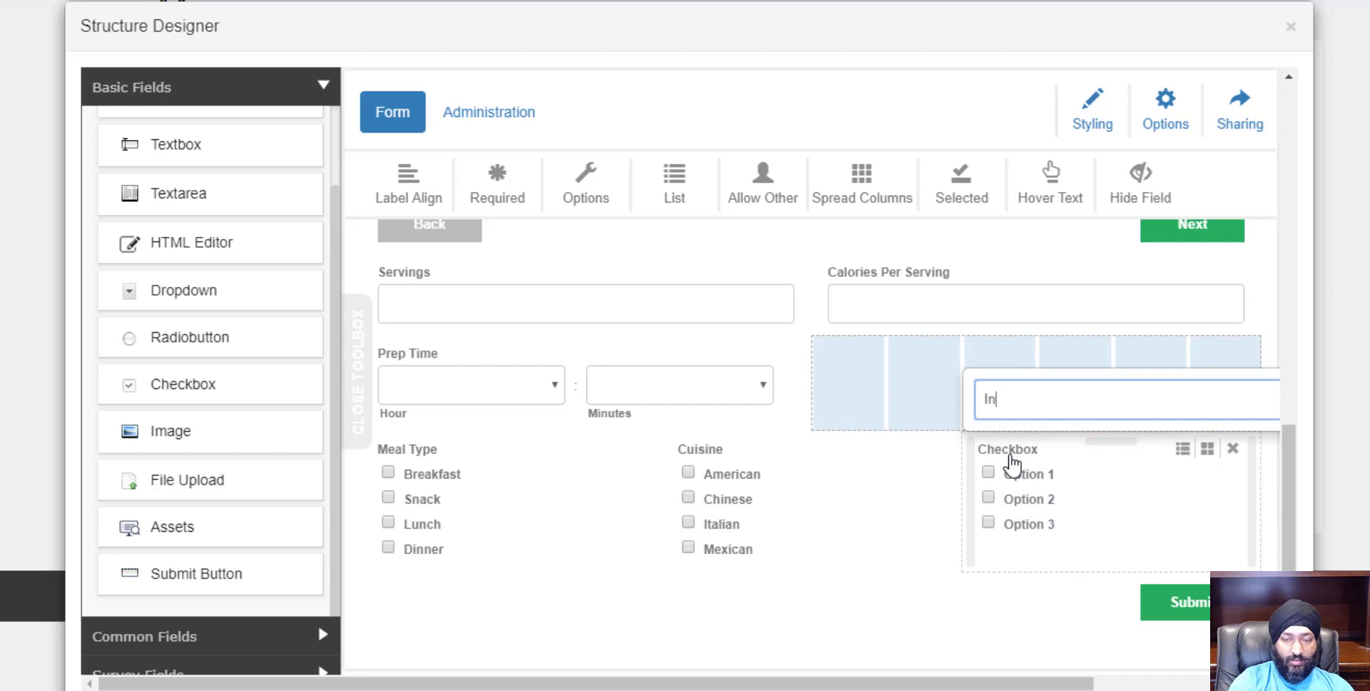
{"action": "type", "text": "gredients"}
{"action": "key", "text": "Return"}
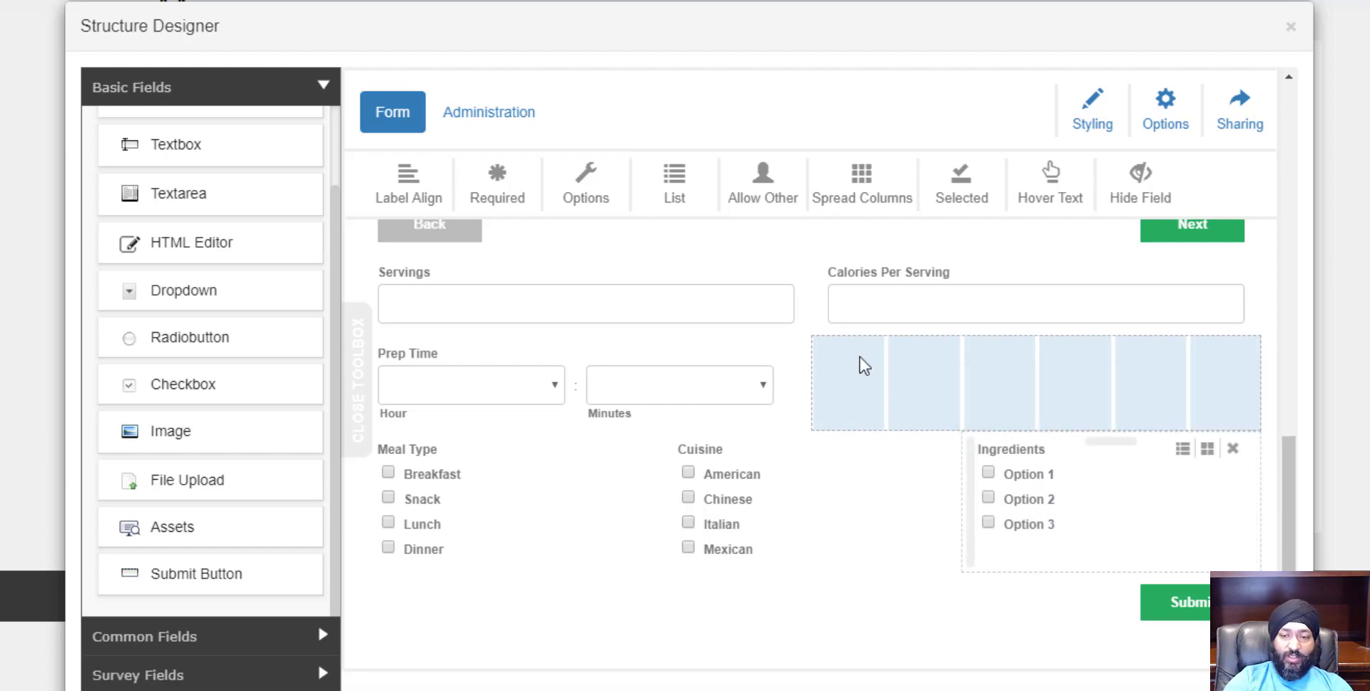
Replace the Ingredients checkbox options with Chicken, Beef, Mushrooms and Tofu.
{"action": "left_click", "coordinate": [600, 184]}
{"action": "left_click_drag", "start_coordinate": [627, 297], "coordinate": [537, 264]}
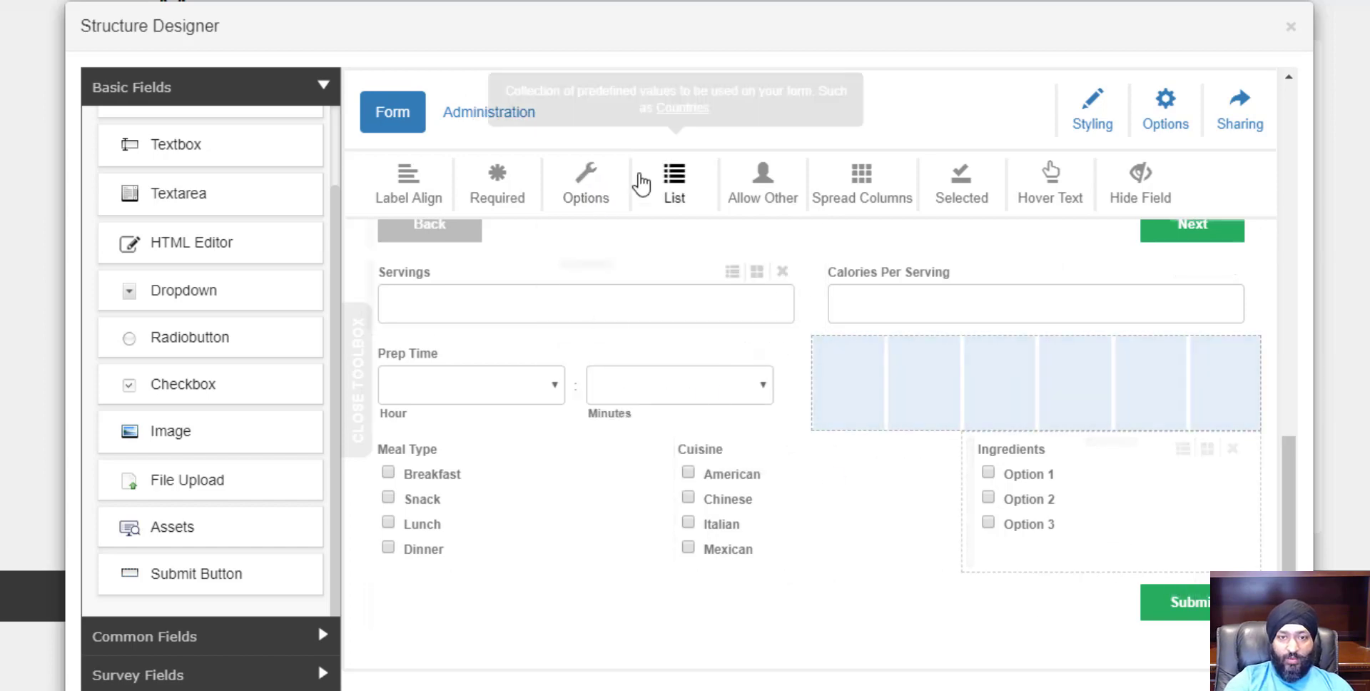
{"action": "left_click", "coordinate": [601, 187]}
{"action": "left_click_drag", "start_coordinate": [637, 284], "coordinate": [569, 243]}
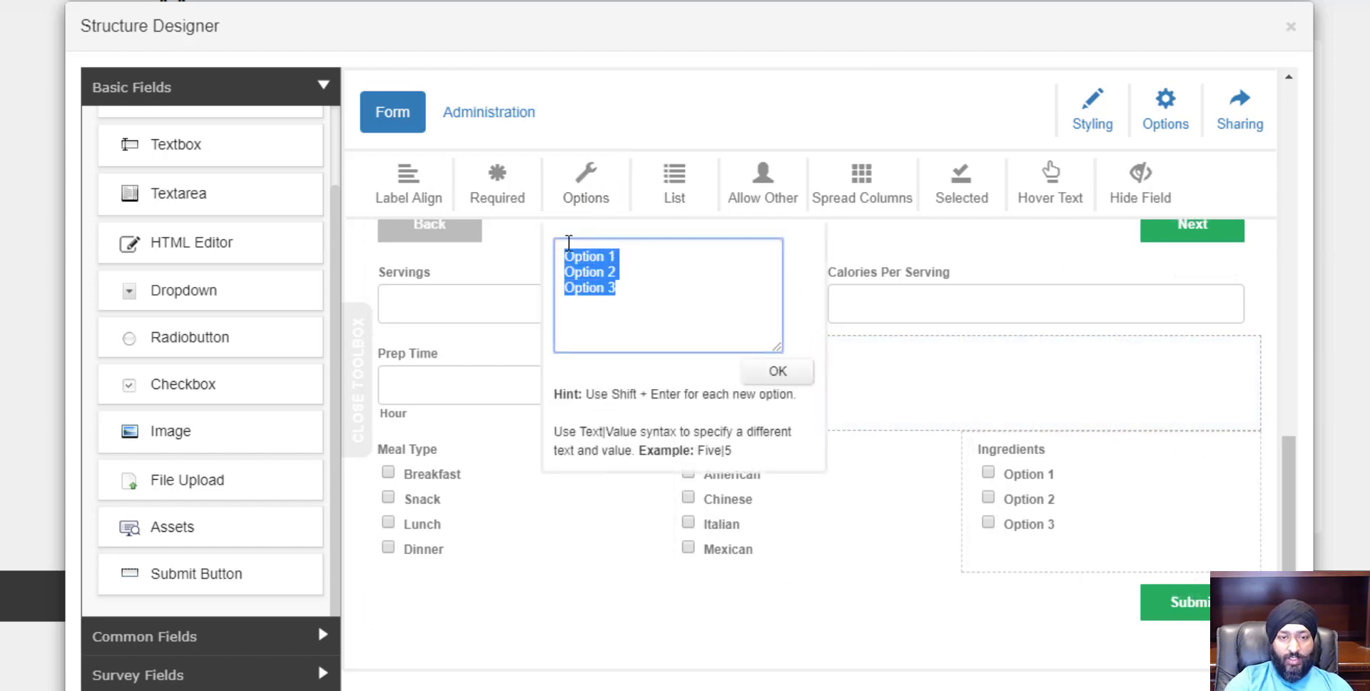
{"action": "type", "text": "Chicken"}
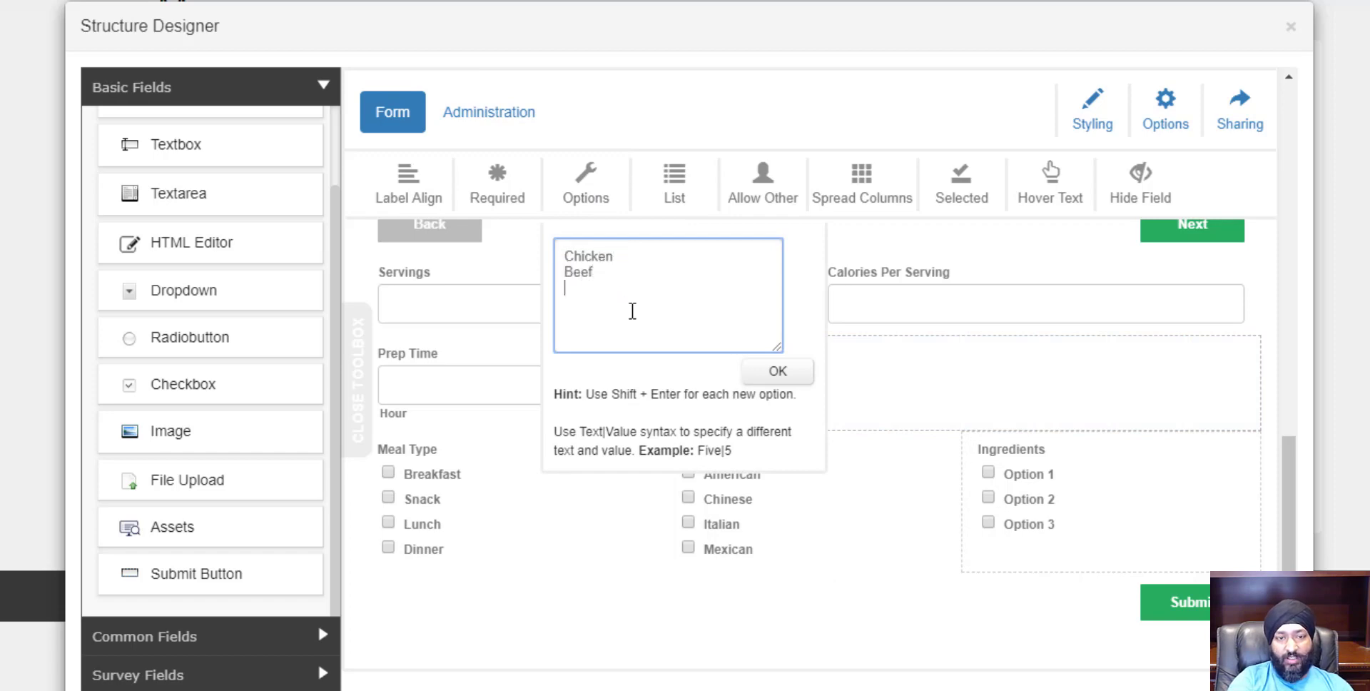
{"action": "type", "text": "ushrooms"}
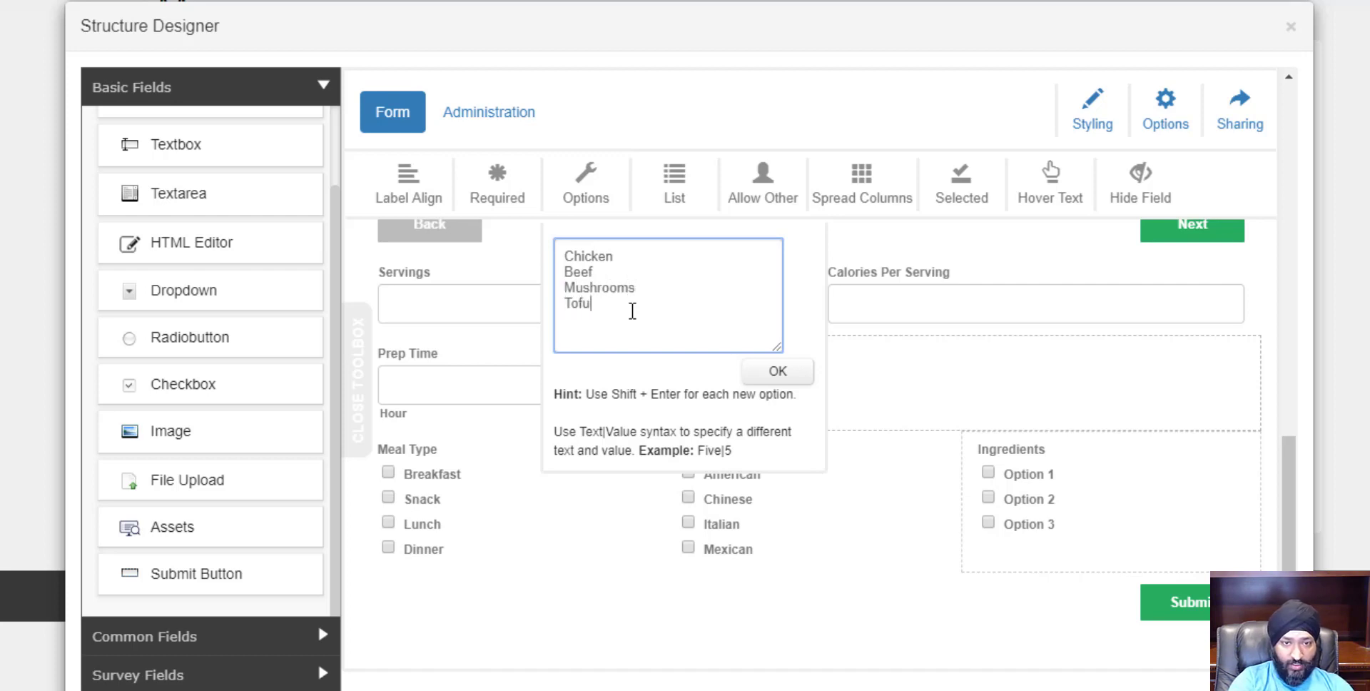
{"action": "left_click", "coordinate": [777, 369]}
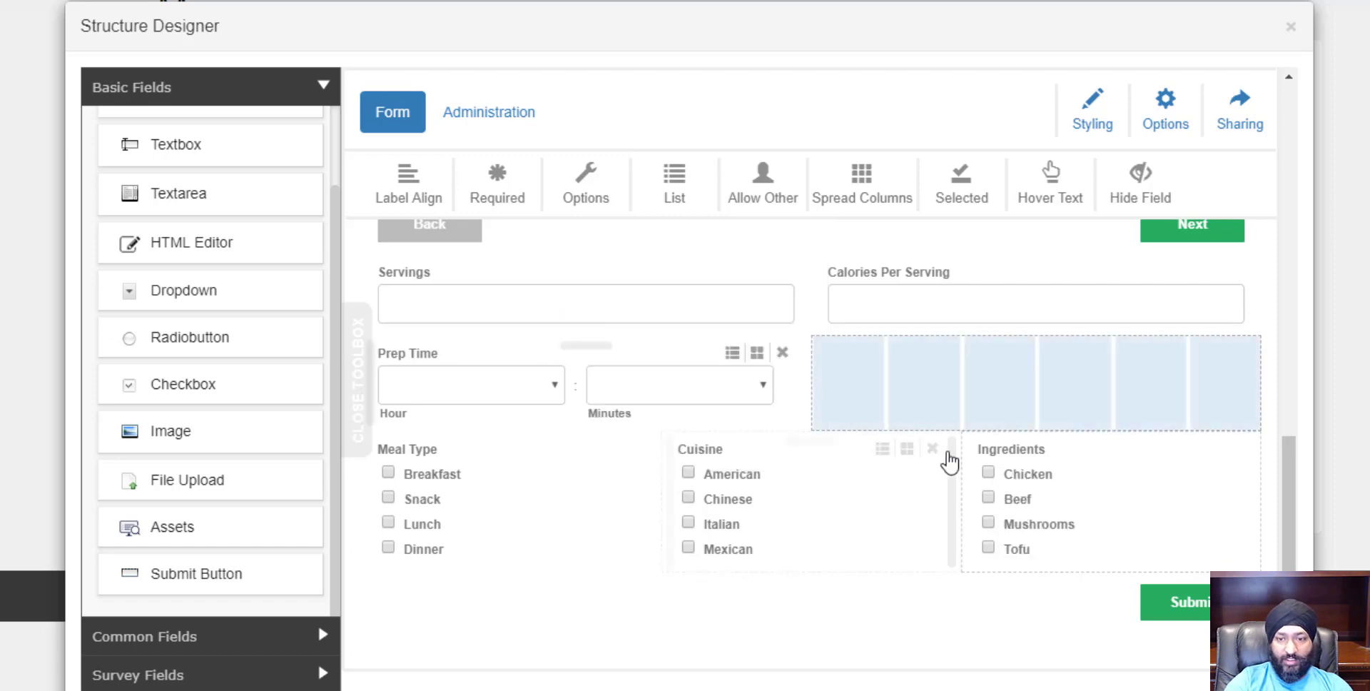
Make the Recipe Name field at the start of the form required.
{"action": "scroll", "coordinate": [721, 550], "scroll_direction": "up", "scroll_amount": 8}
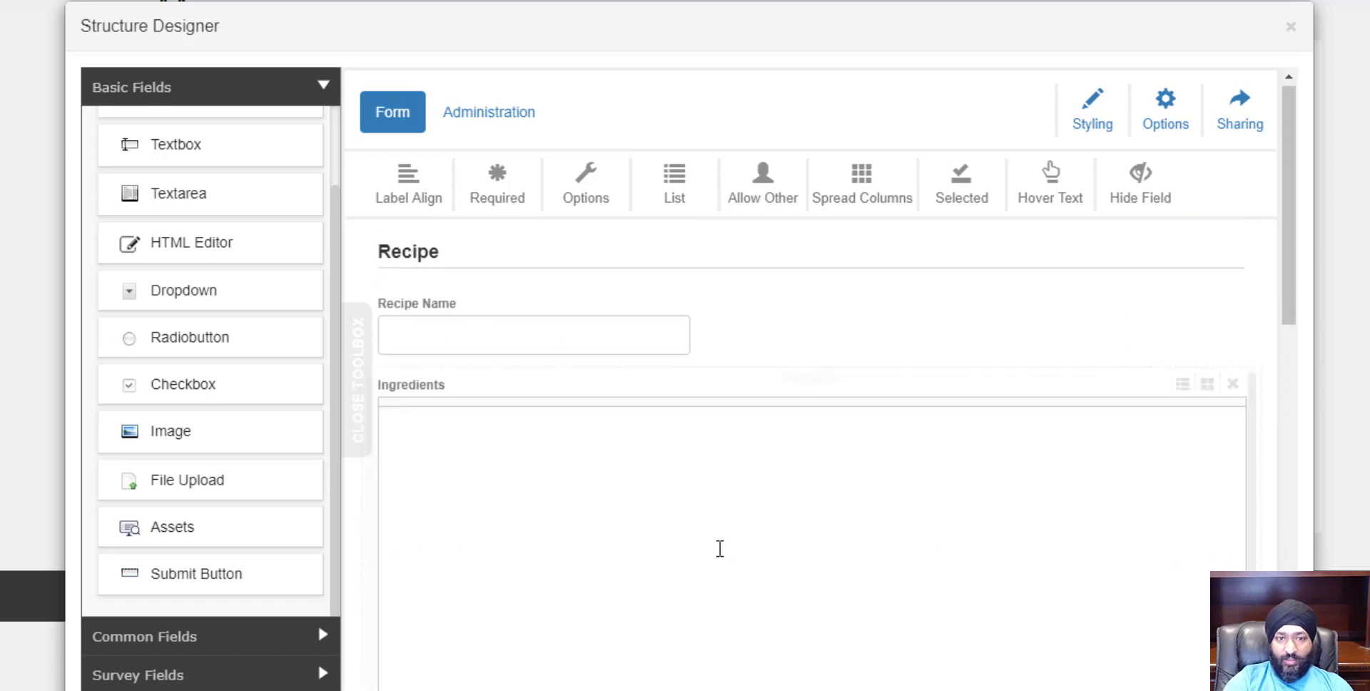
{"action": "left_click", "coordinate": [826, 336]}
{"action": "left_click", "coordinate": [673, 187]}
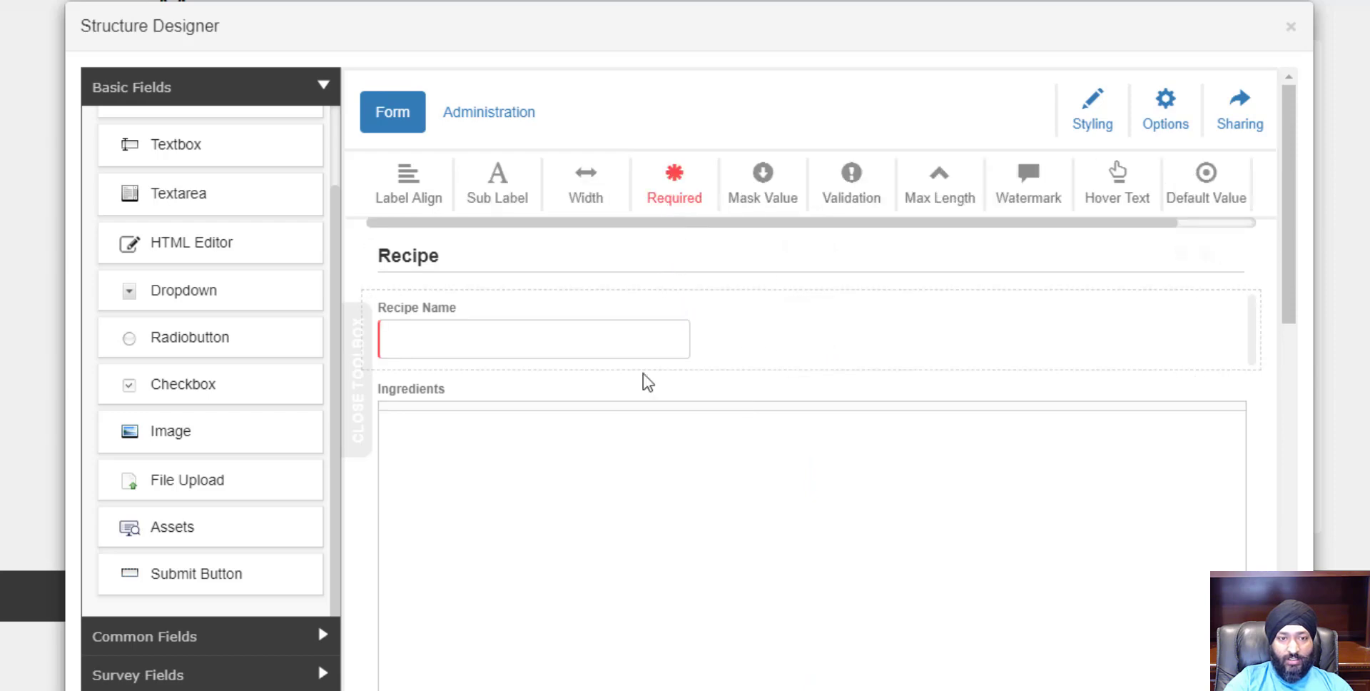
Make the Ingredients and Recipe editor fields required.
{"action": "double_click", "coordinate": [735, 392]}
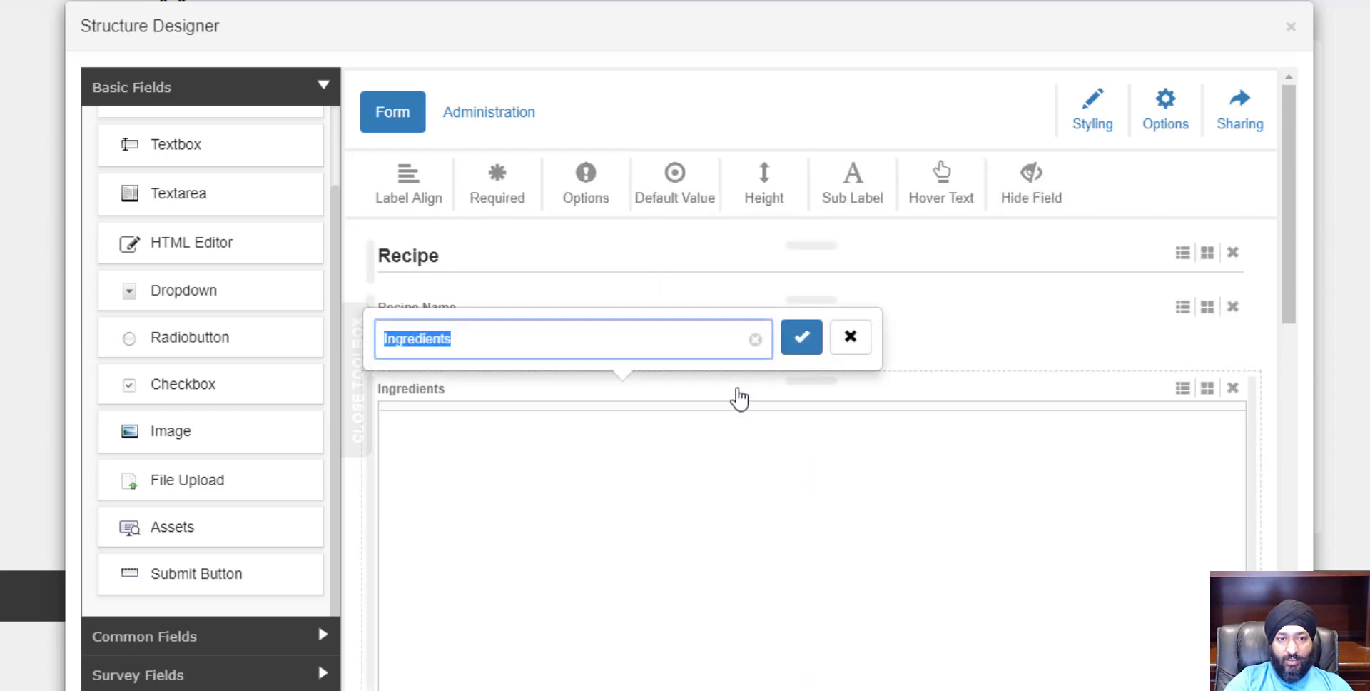
{"action": "left_click", "coordinate": [529, 205]}
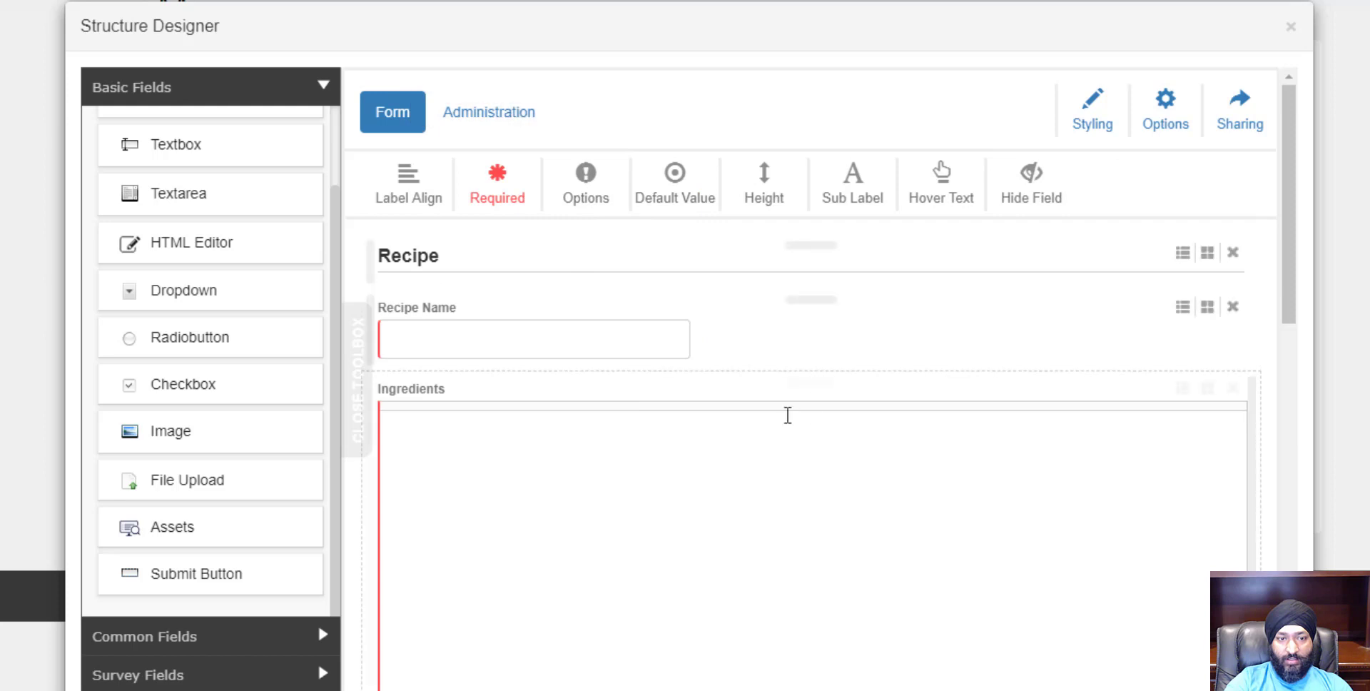
{"action": "scroll", "coordinate": [695, 455], "scroll_direction": "down", "scroll_amount": 5}
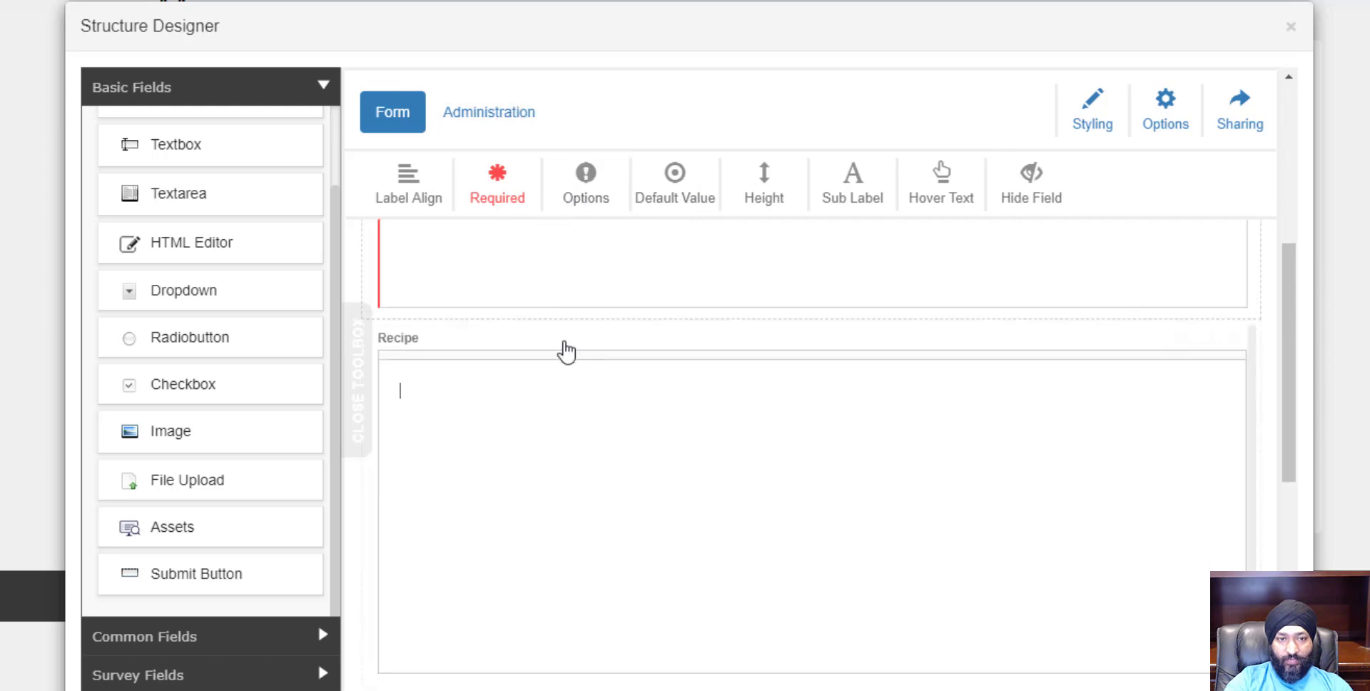
{"action": "double_click", "coordinate": [566, 349]}
{"action": "left_click", "coordinate": [494, 204]}
Make the Servings, Prep Time and Calories Per Serving fields on the form's second page required.
{"action": "scroll", "coordinate": [551, 452], "scroll_direction": "down", "scroll_amount": 4}
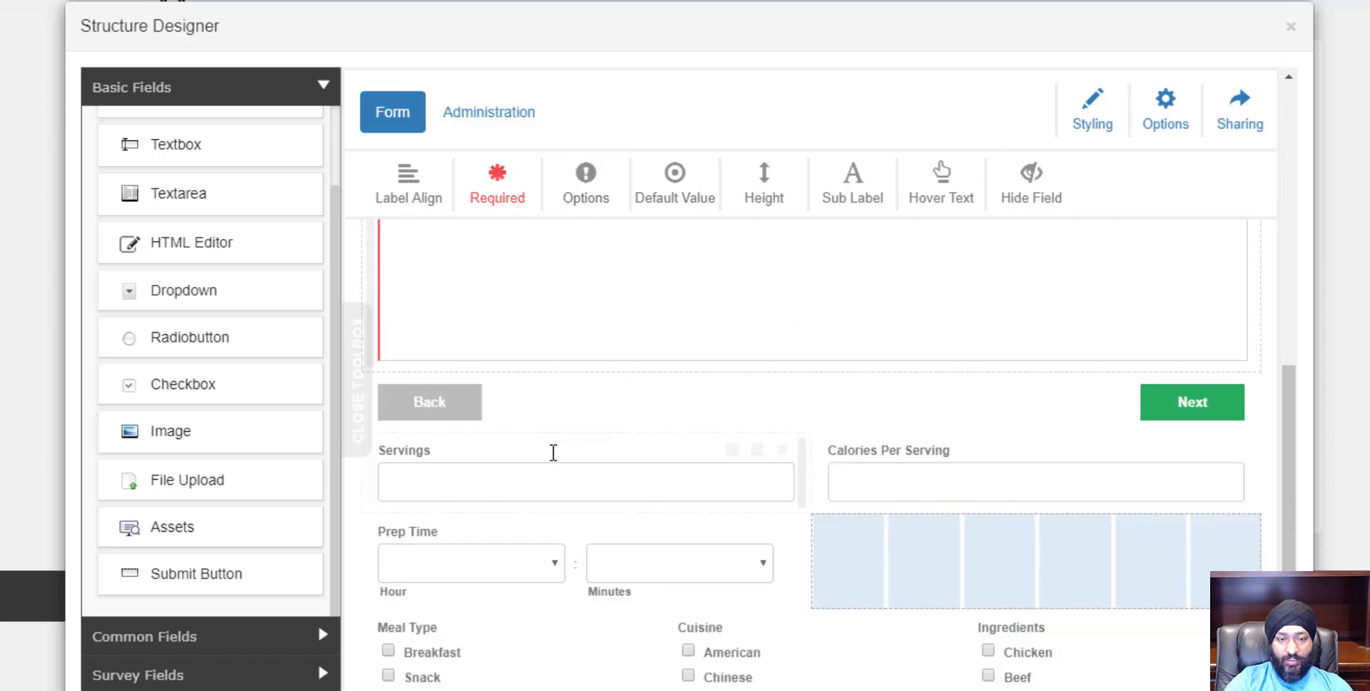
{"action": "left_click", "coordinate": [513, 468]}
{"action": "double_click", "coordinate": [514, 468]}
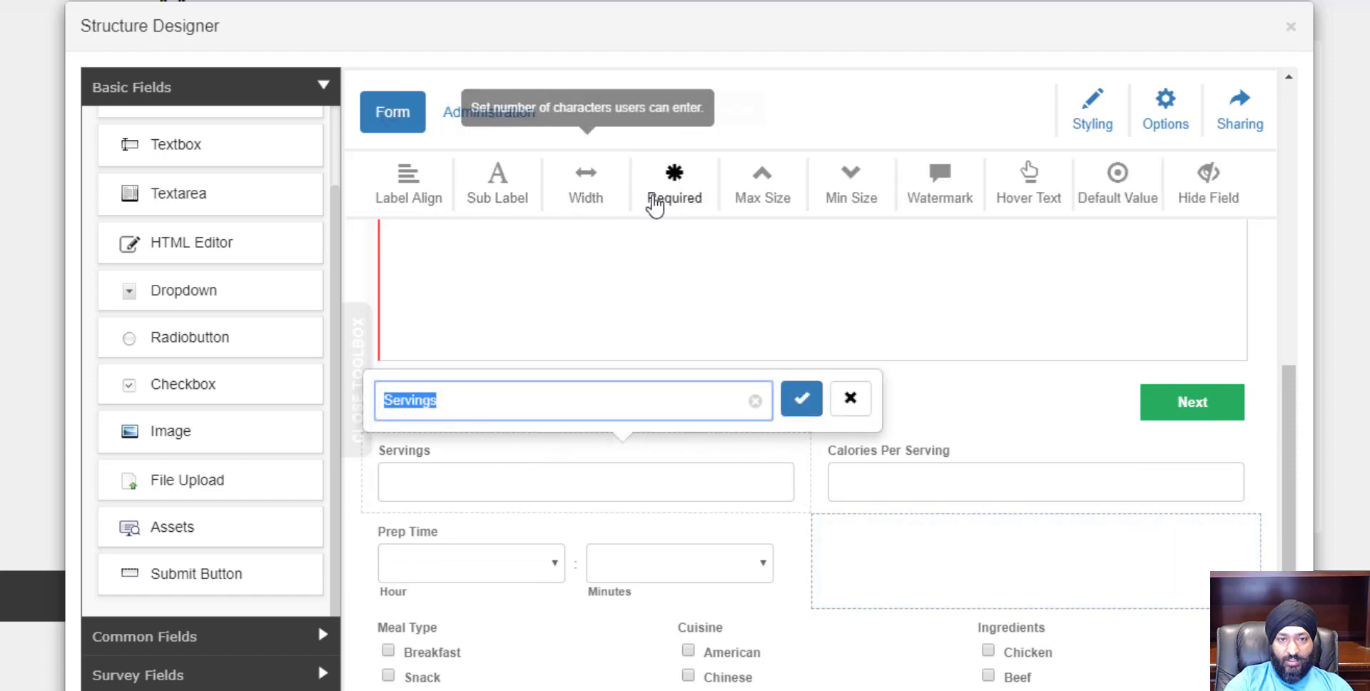
{"action": "left_click", "coordinate": [653, 203]}
{"action": "left_click", "coordinate": [565, 526]}
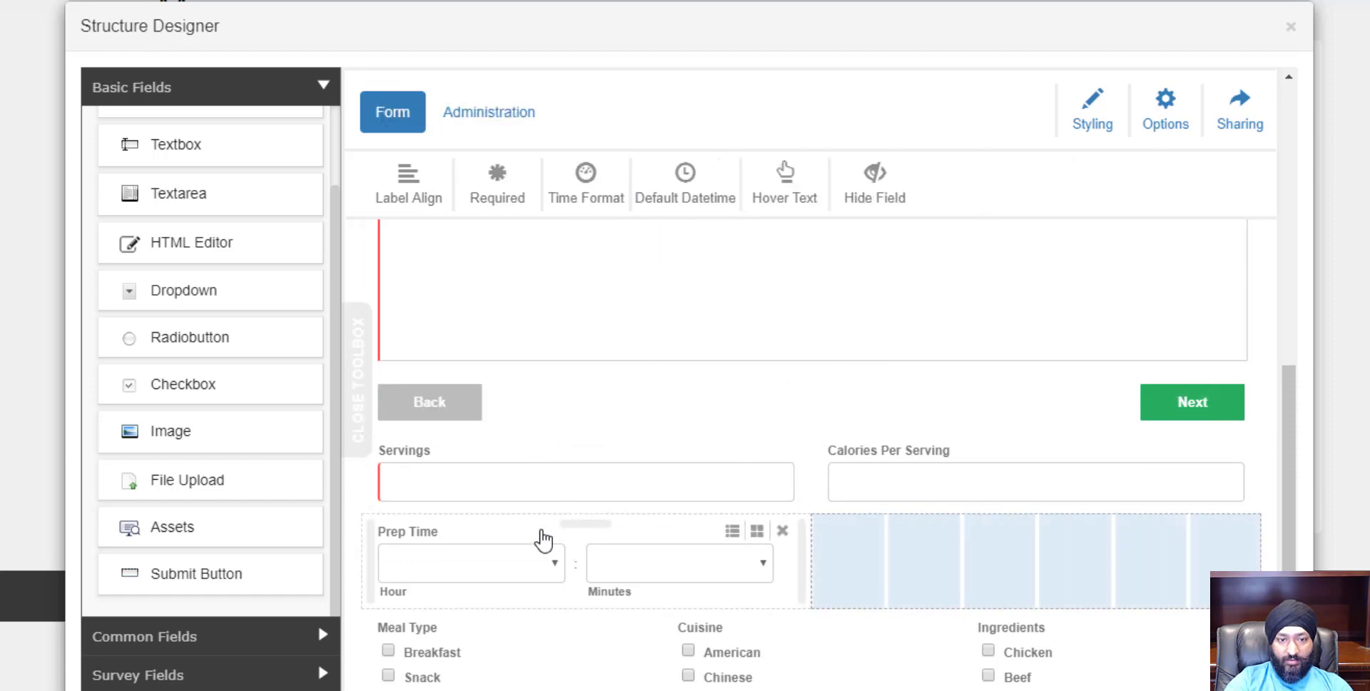
{"action": "double_click", "coordinate": [545, 536]}
{"action": "left_click", "coordinate": [508, 205]}
{"action": "left_click", "coordinate": [844, 461]}
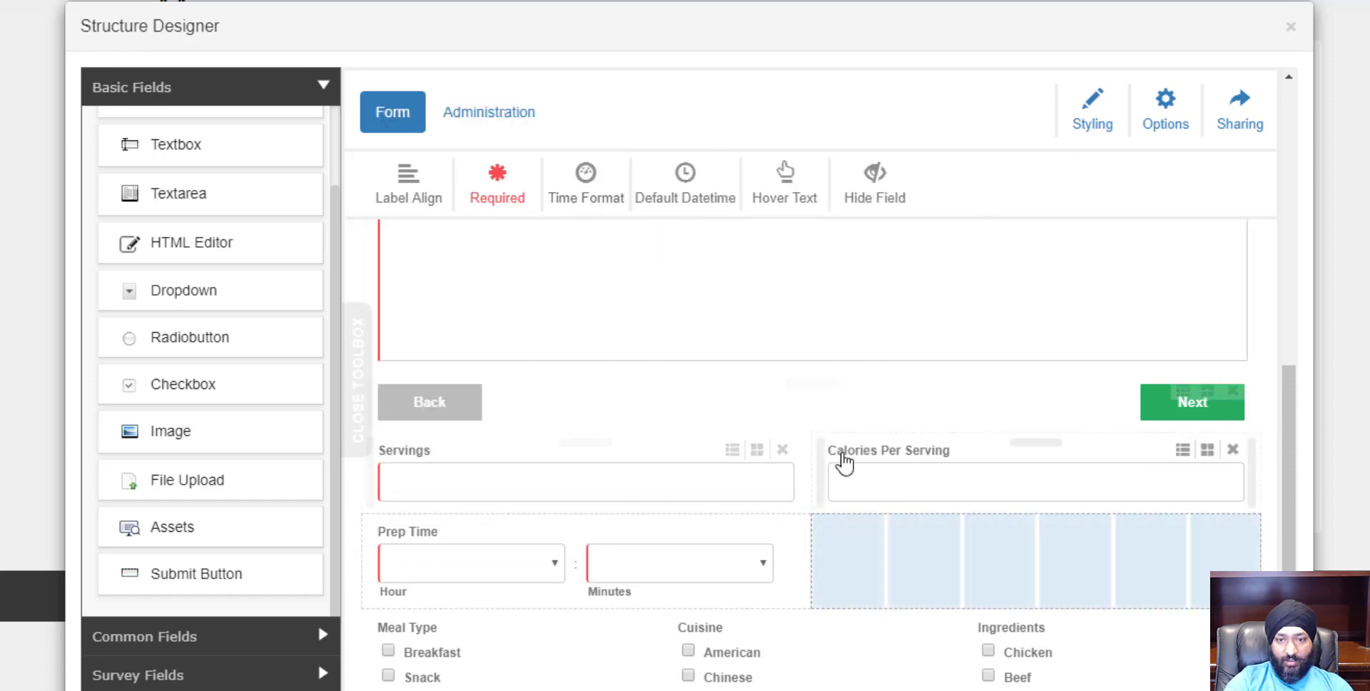
{"action": "double_click", "coordinate": [839, 456]}
{"action": "left_click", "coordinate": [681, 199]}
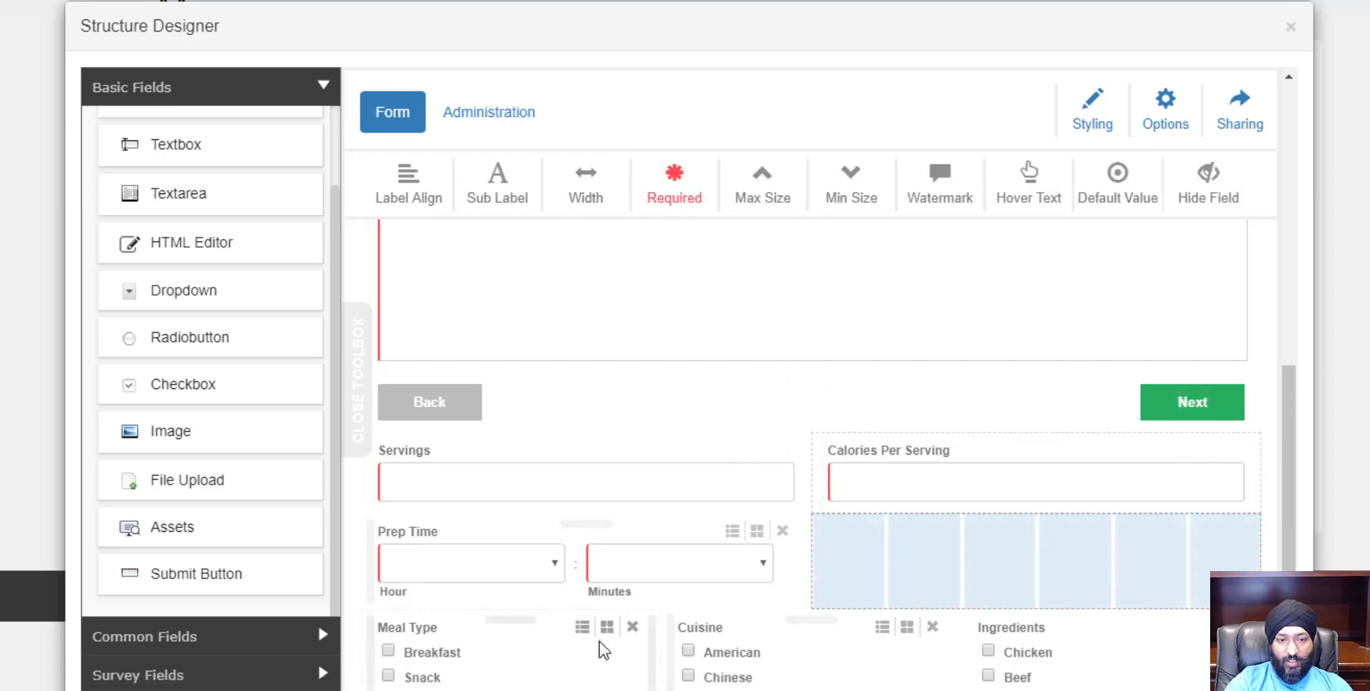
Make the Meal Type, Cuisine and Ingredients checkbox fields required and close the structure designer.
{"action": "left_click", "coordinate": [603, 648]}
{"action": "left_click", "coordinate": [514, 190]}
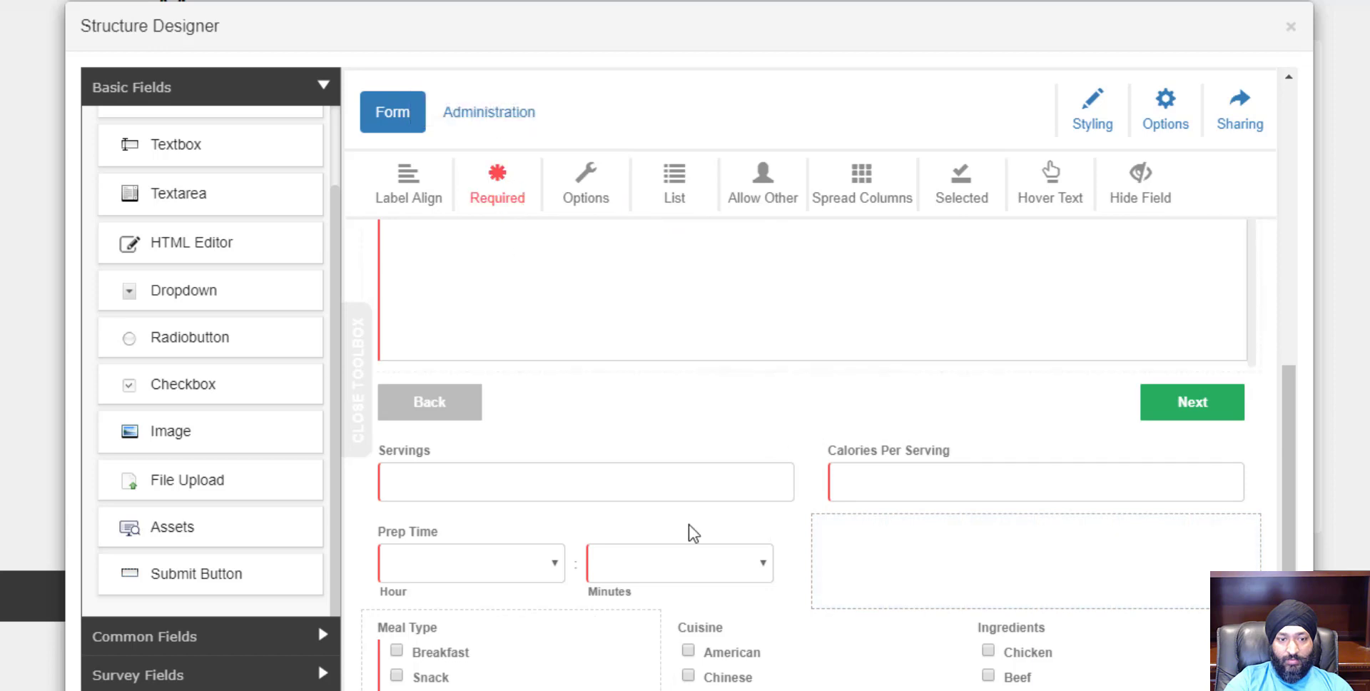
{"action": "left_click", "coordinate": [512, 194]}
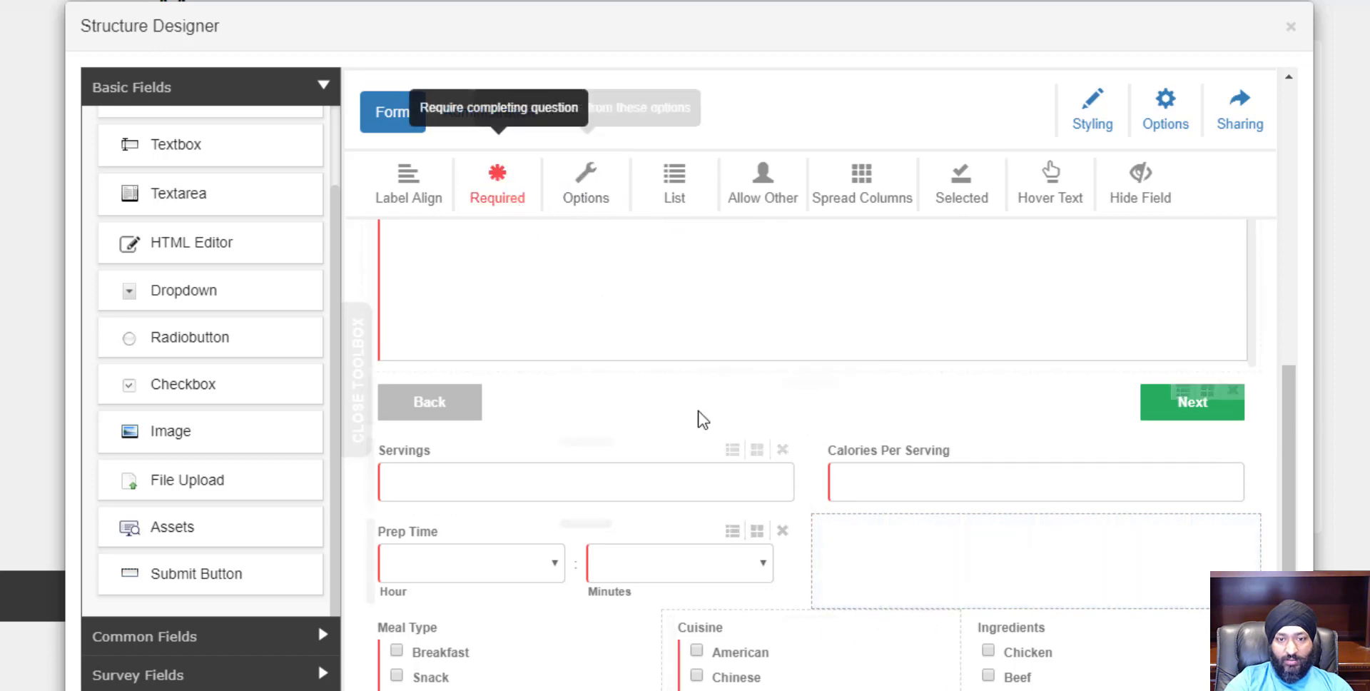
{"action": "left_click", "coordinate": [1107, 678]}
{"action": "left_click", "coordinate": [514, 194]}
{"action": "scroll", "coordinate": [749, 357], "scroll_direction": "down", "scroll_amount": 3}
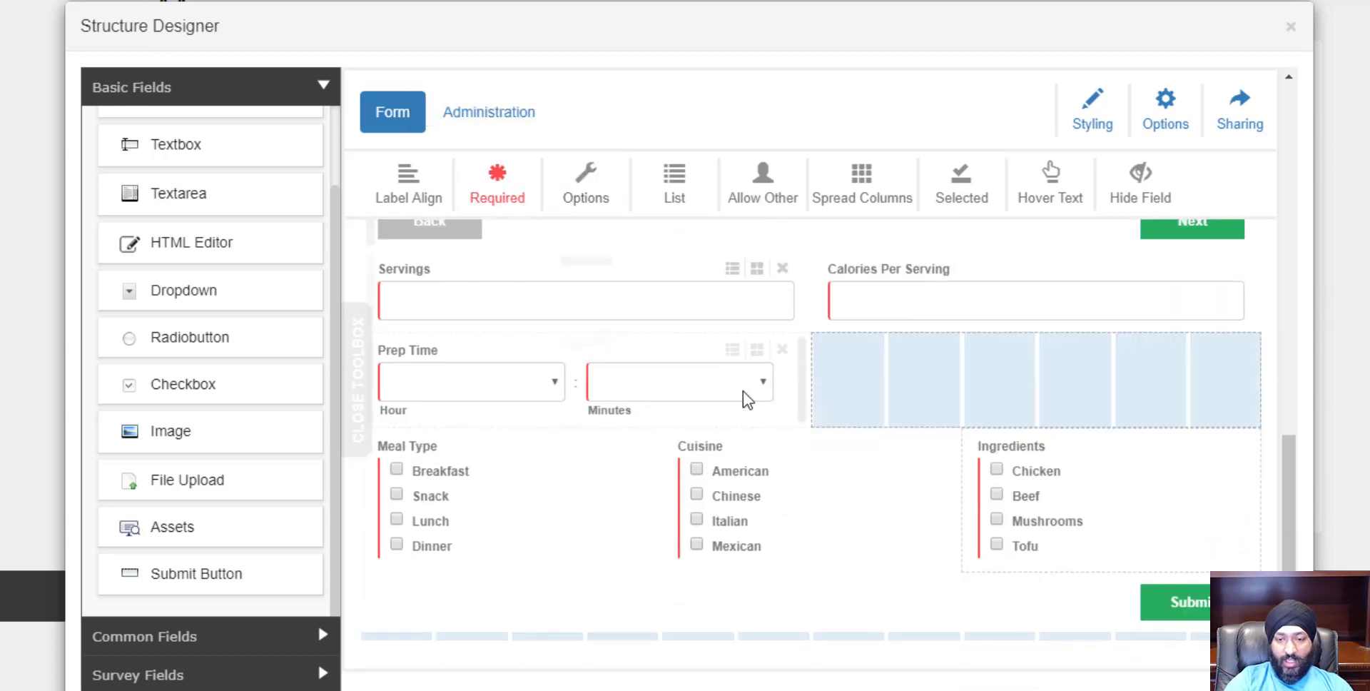
{"action": "scroll", "coordinate": [746, 396], "scroll_direction": "up", "scroll_amount": 3}
{"action": "scroll", "coordinate": [746, 398], "scroll_direction": "down", "scroll_amount": 3}
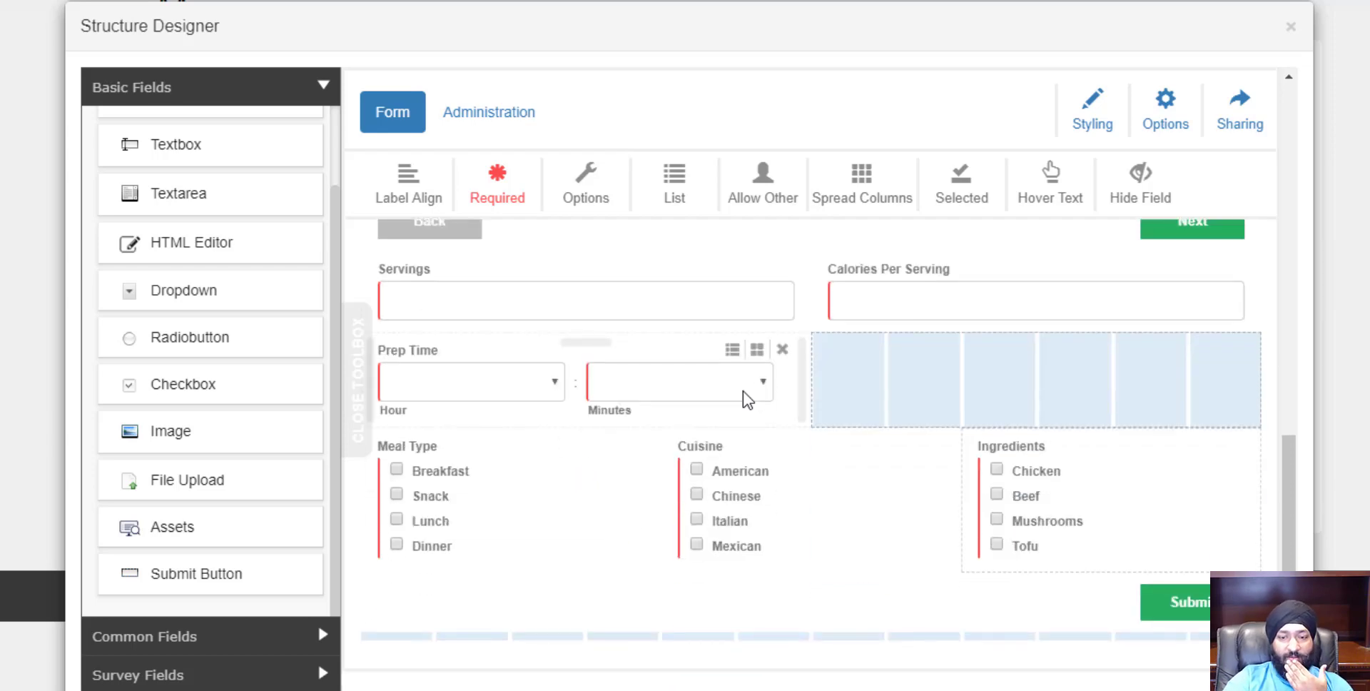
{"action": "left_click", "coordinate": [1291, 26]}
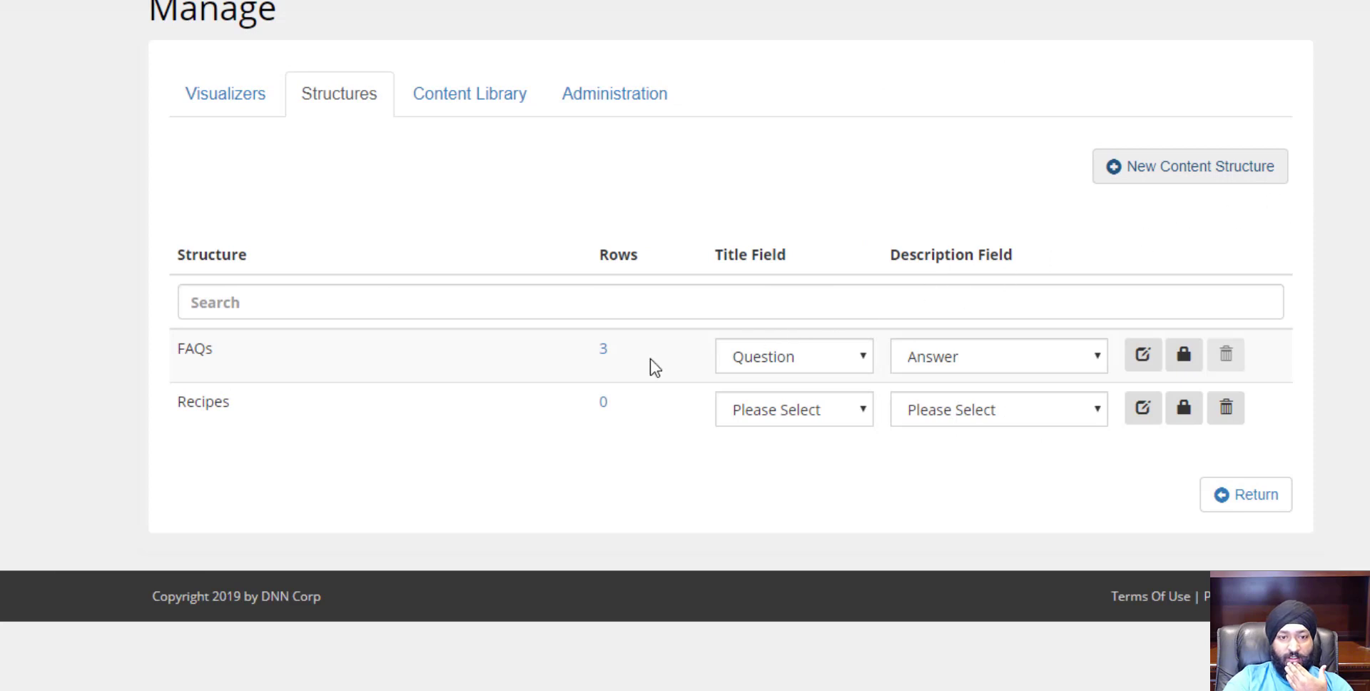
Set the Recipes structure's title field to Recipe Name and its description field to Cuisine {Text}.
{"action": "double_click", "coordinate": [209, 405]}
{"action": "left_click", "coordinate": [675, 406]}
{"action": "left_click", "coordinate": [783, 416]}
{"action": "left_click", "coordinate": [786, 457]}
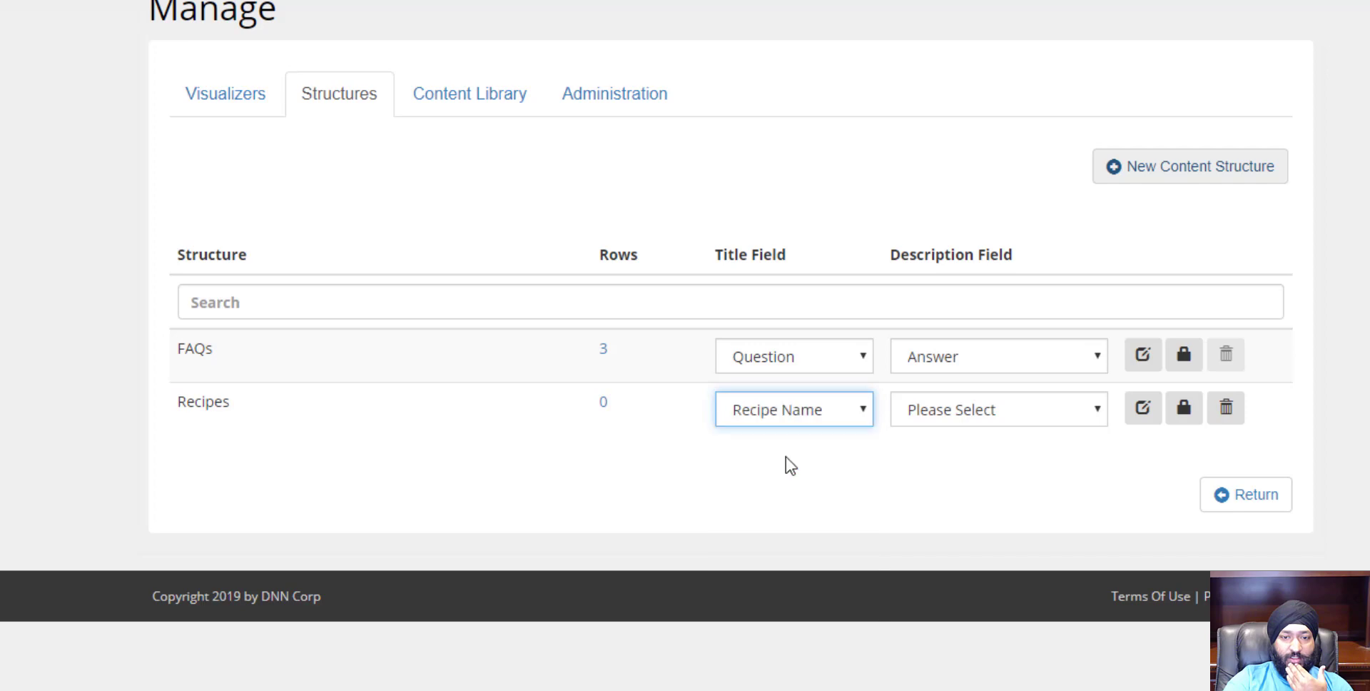
{"action": "left_click", "coordinate": [930, 421]}
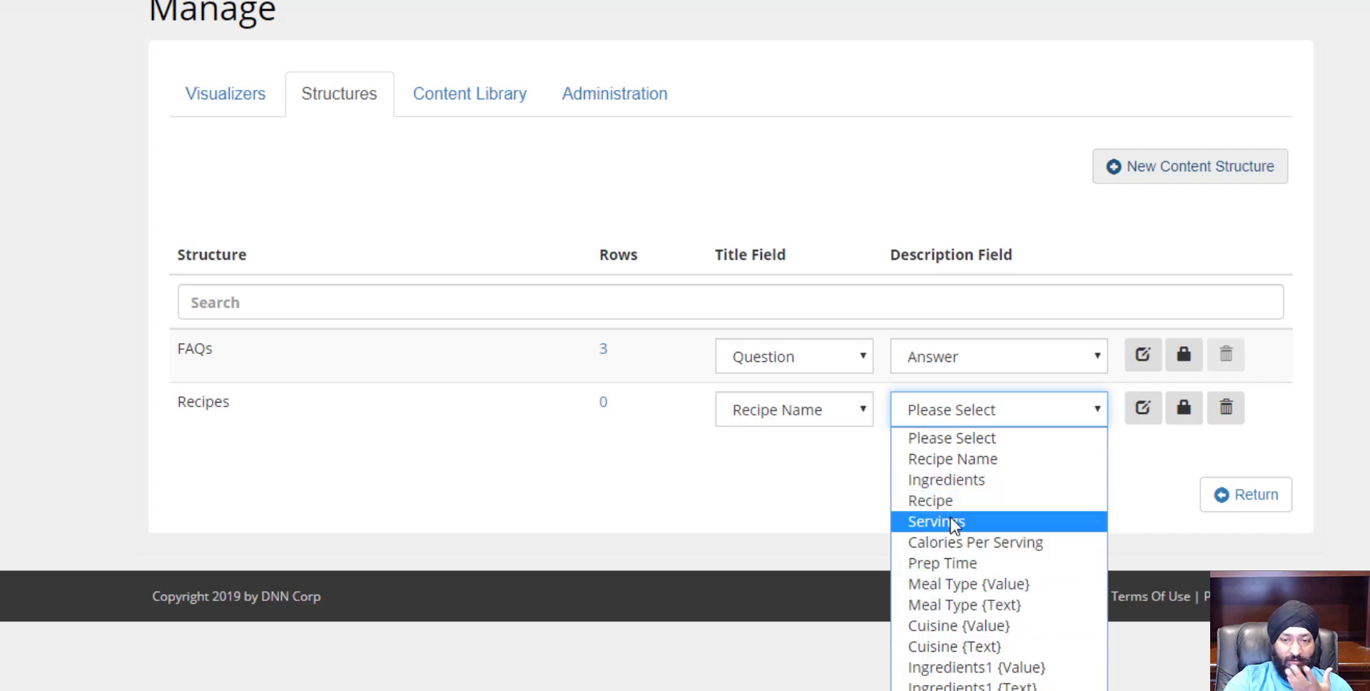
{"action": "left_click", "coordinate": [957, 647]}
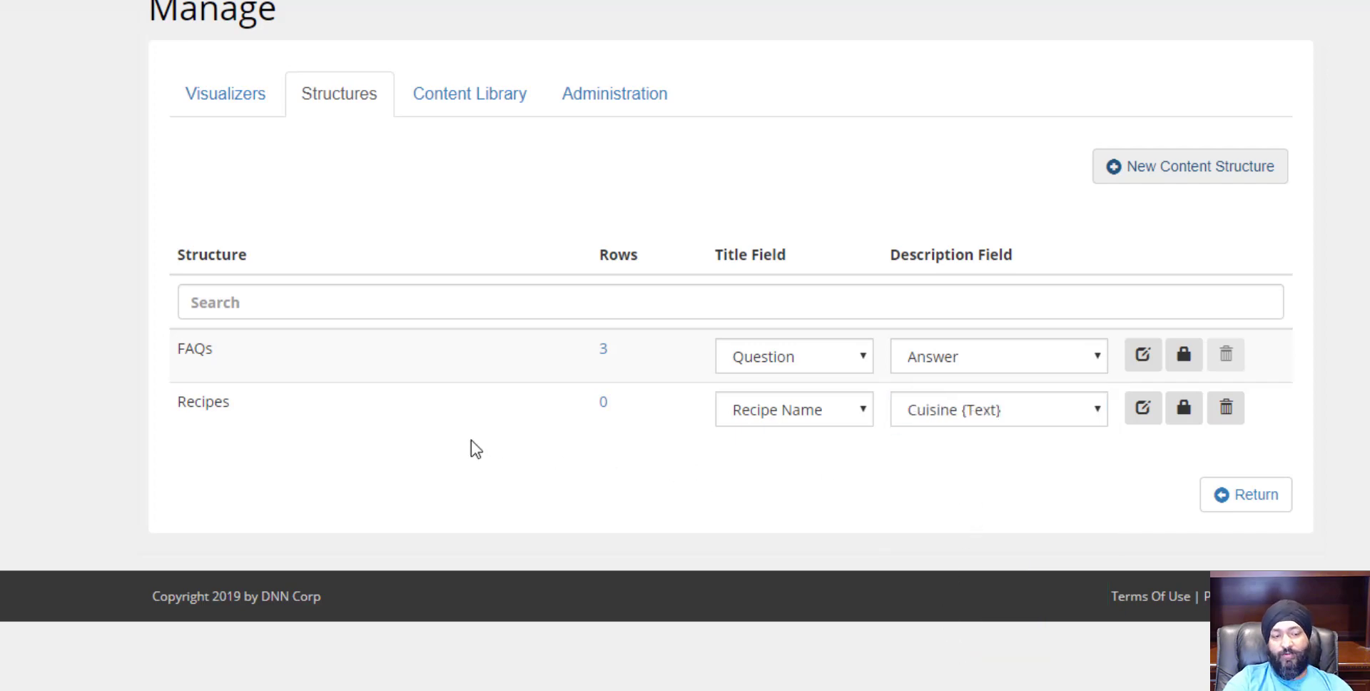
{"action": "left_click", "coordinate": [481, 104]}
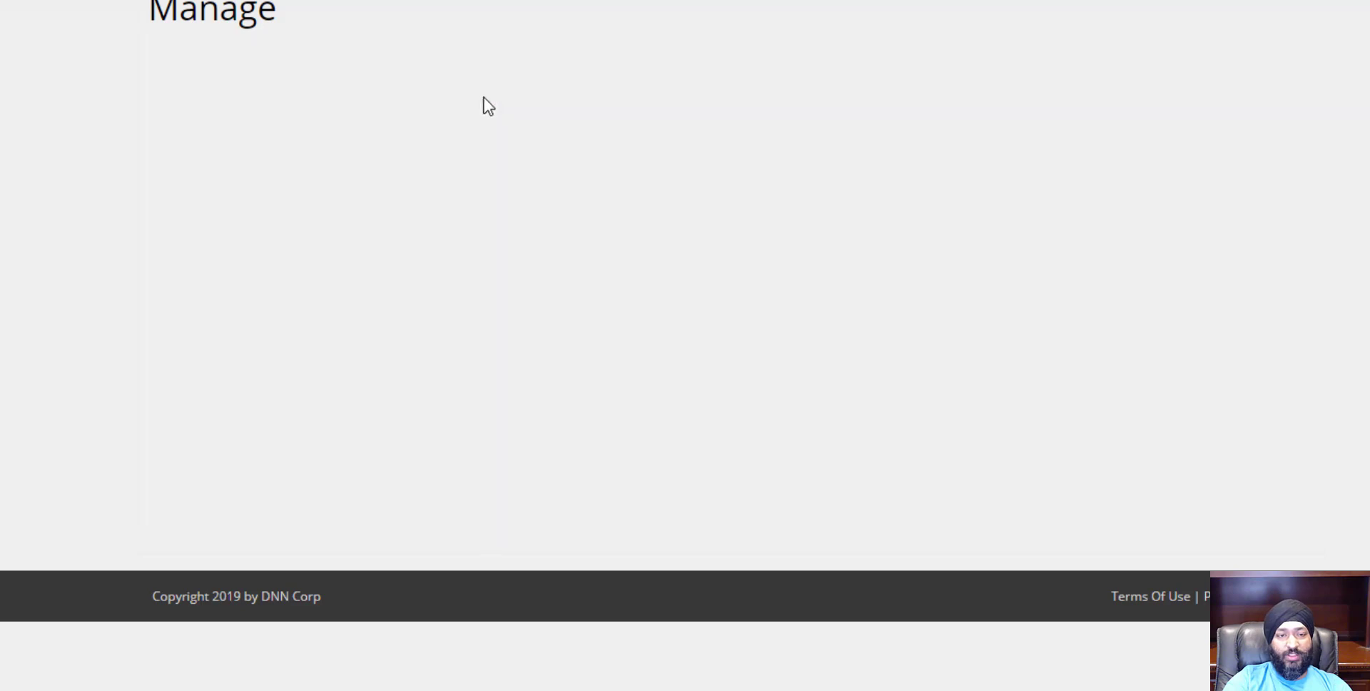
{"action": "left_click", "coordinate": [1139, 169]}
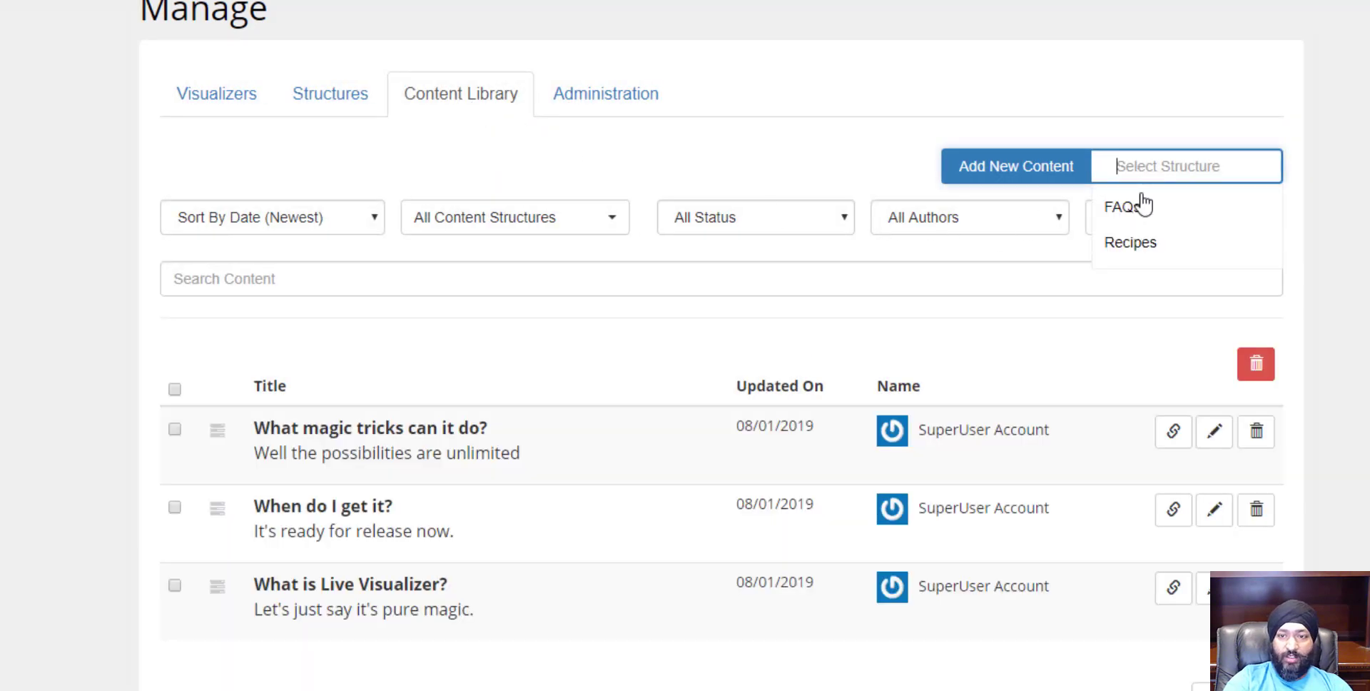
{"action": "left_click", "coordinate": [1146, 247]}
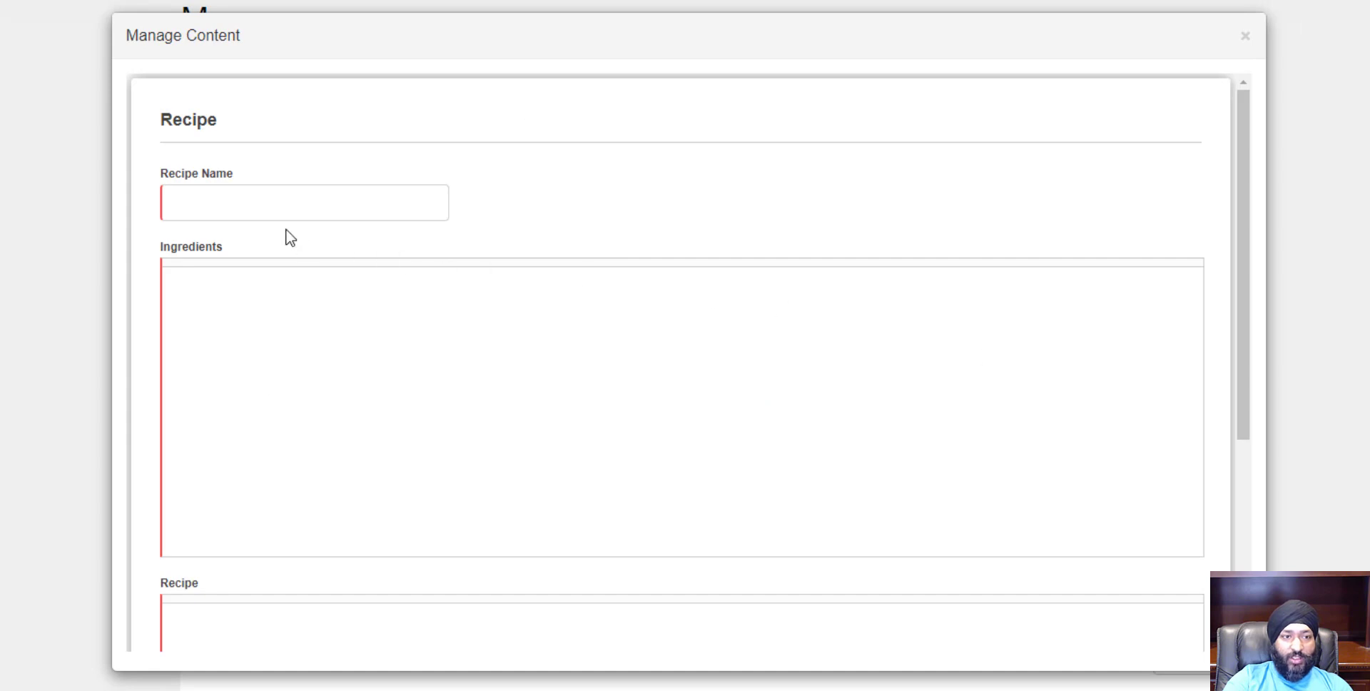
{"action": "scroll", "coordinate": [275, 316], "scroll_direction": "down", "scroll_amount": 5}
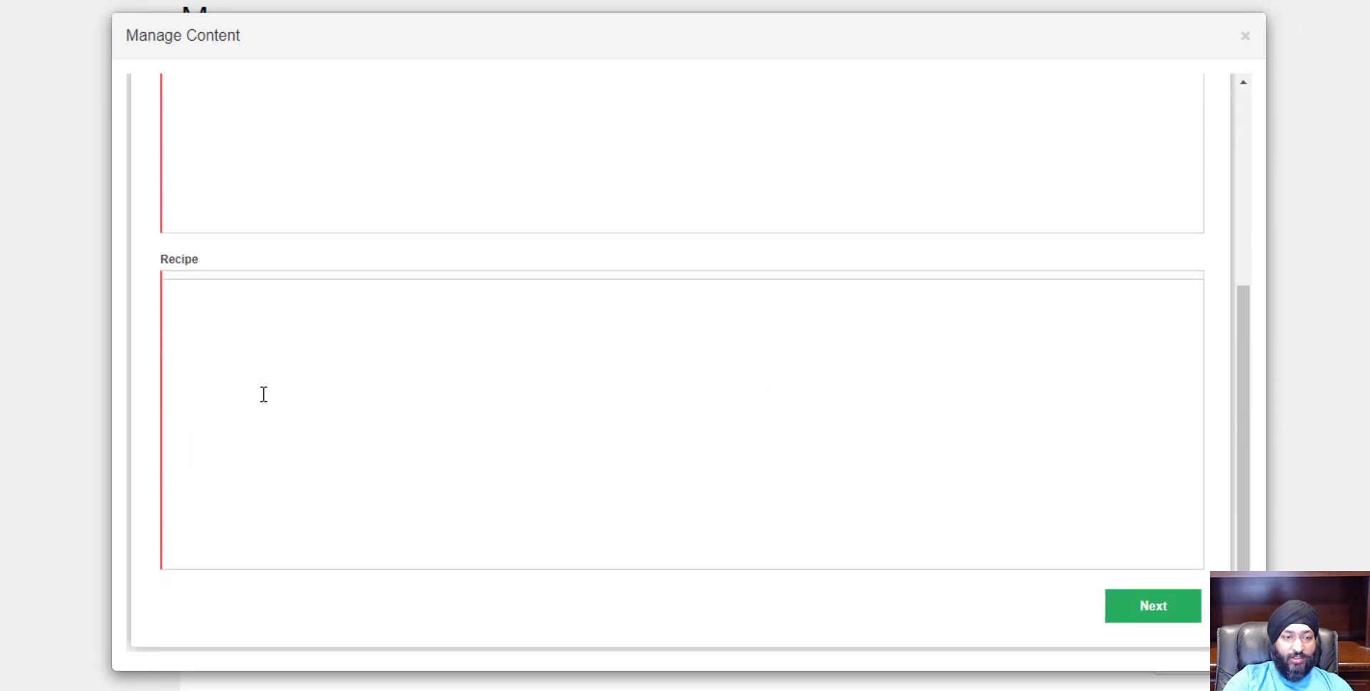
{"action": "left_click", "coordinate": [1126, 612]}
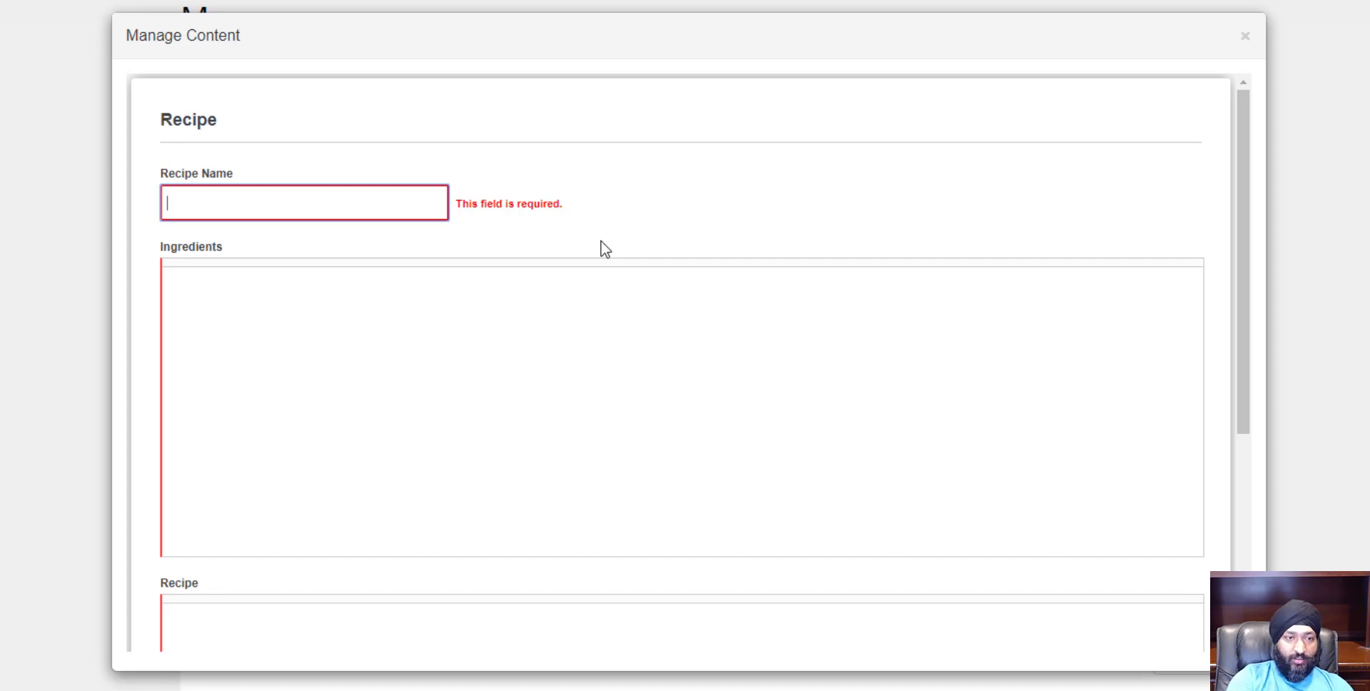
{"action": "type", "text": "Chicken Tacos"}
{"action": "key", "text": "Tab"}
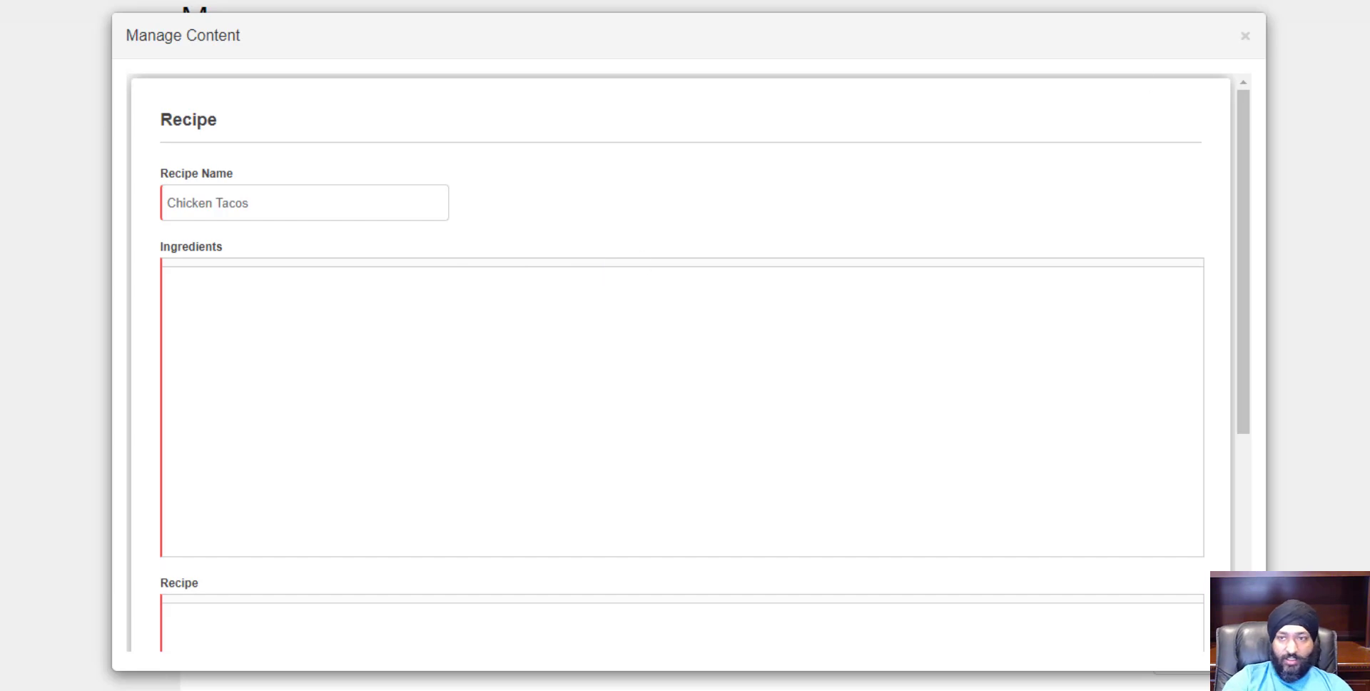
{"action": "left_click", "coordinate": [1245, 35]}
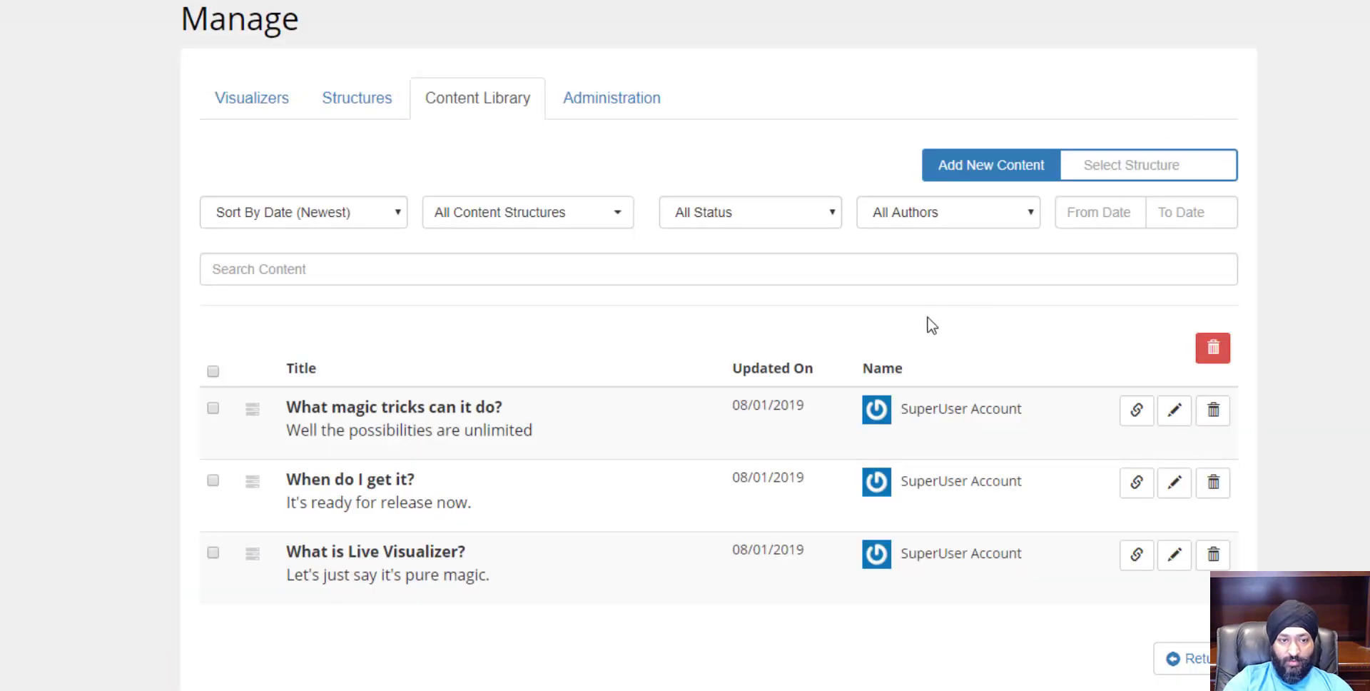
Reopen the Recipes structure for editing and apply the Minimal editor profile to the Ingredients editor field.
{"action": "left_click", "coordinate": [387, 112]}
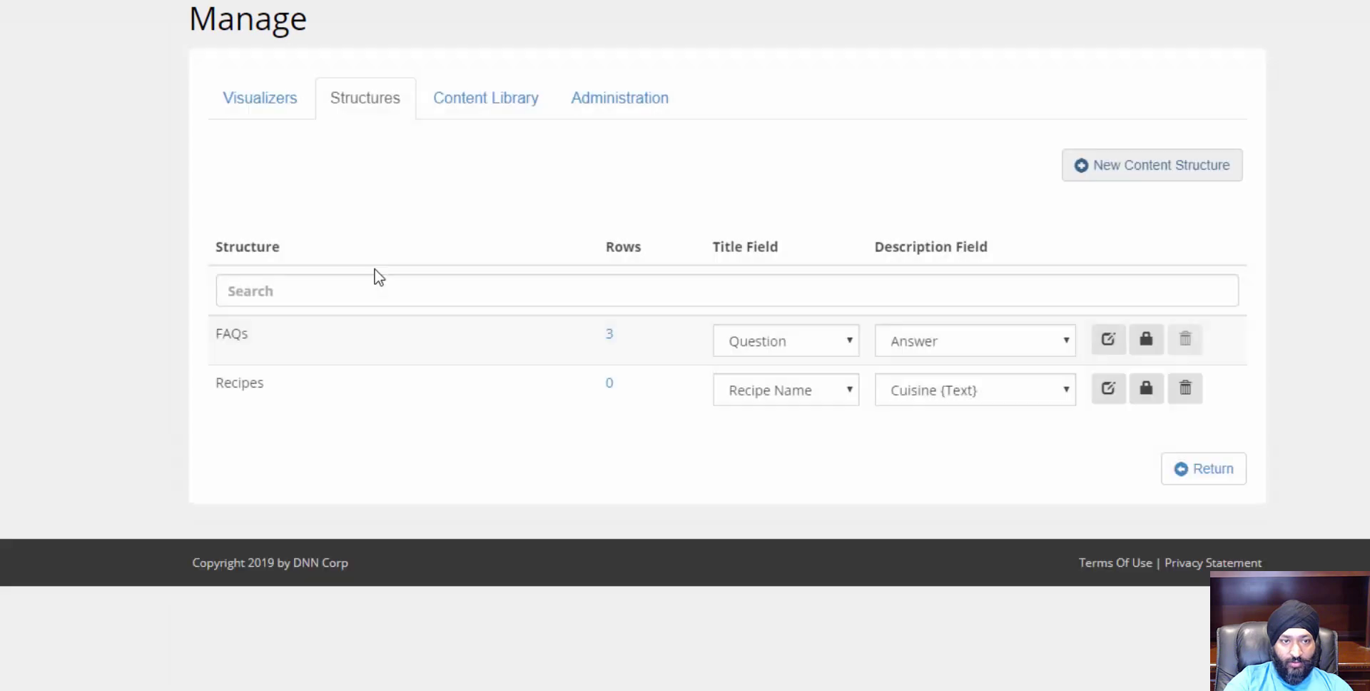
{"action": "left_click", "coordinate": [1106, 404]}
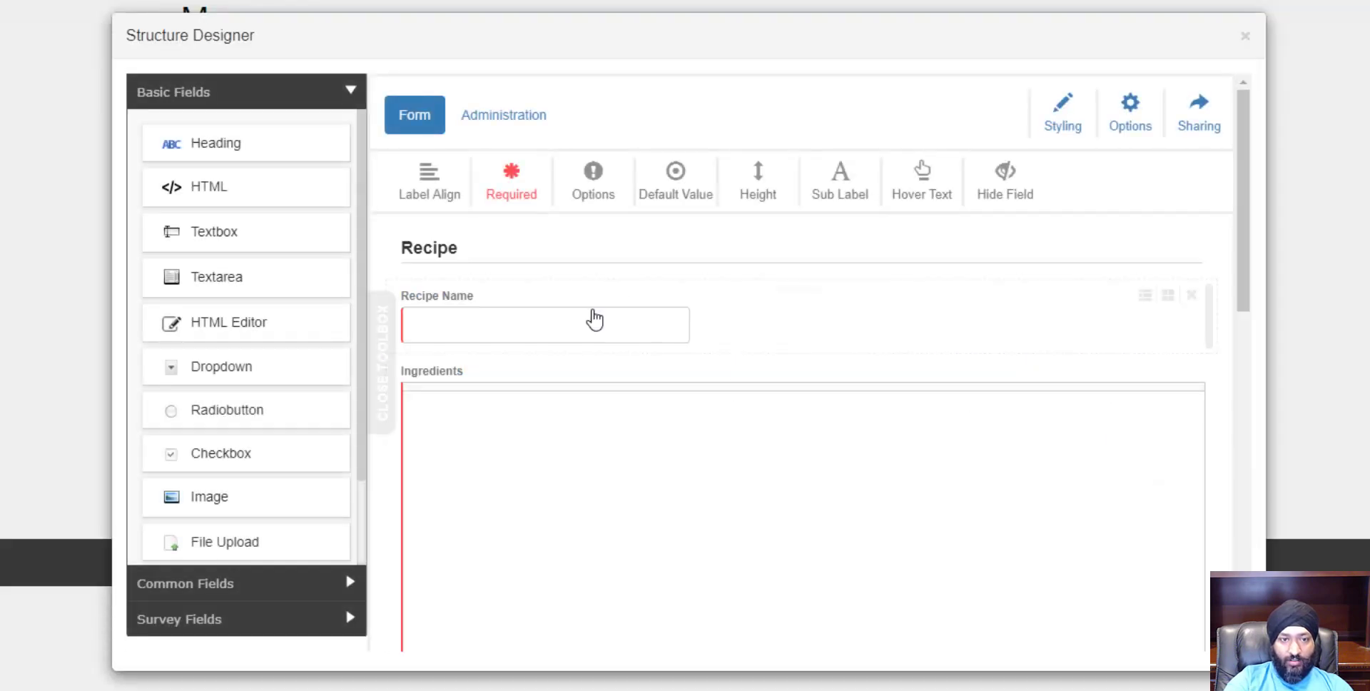
{"action": "left_click", "coordinate": [660, 464]}
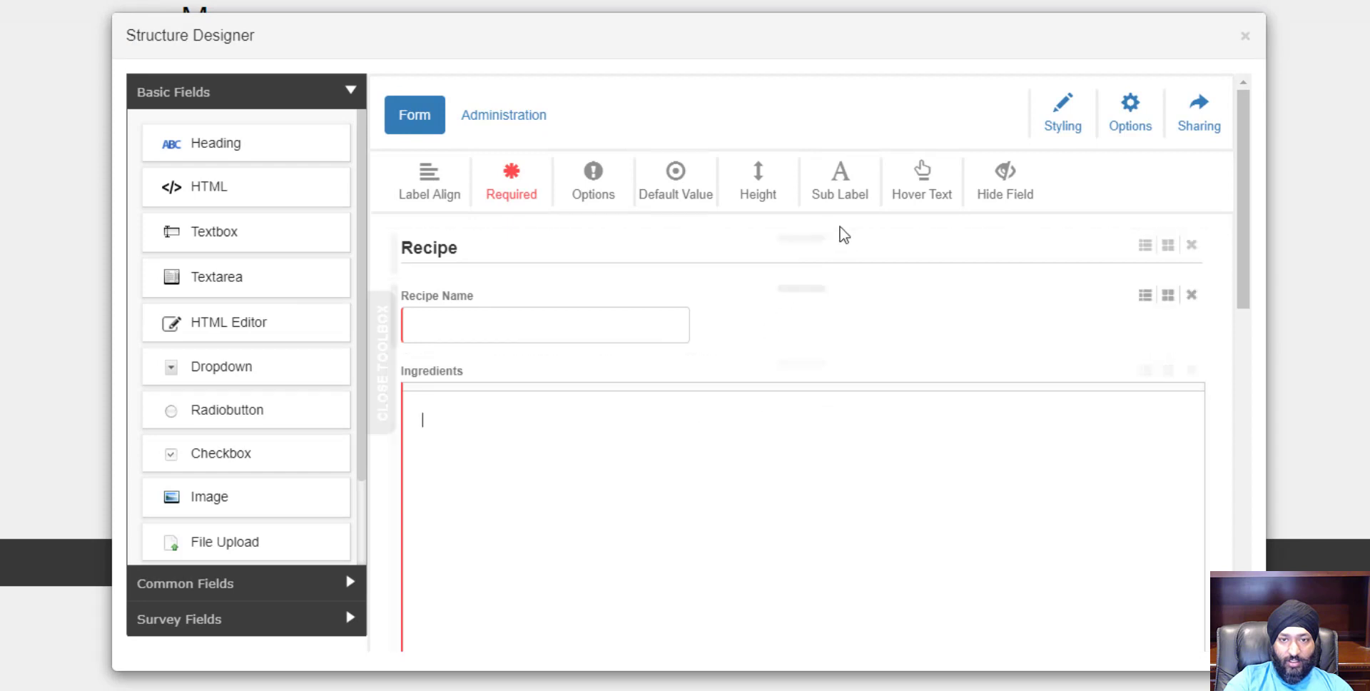
{"action": "left_click", "coordinate": [601, 196]}
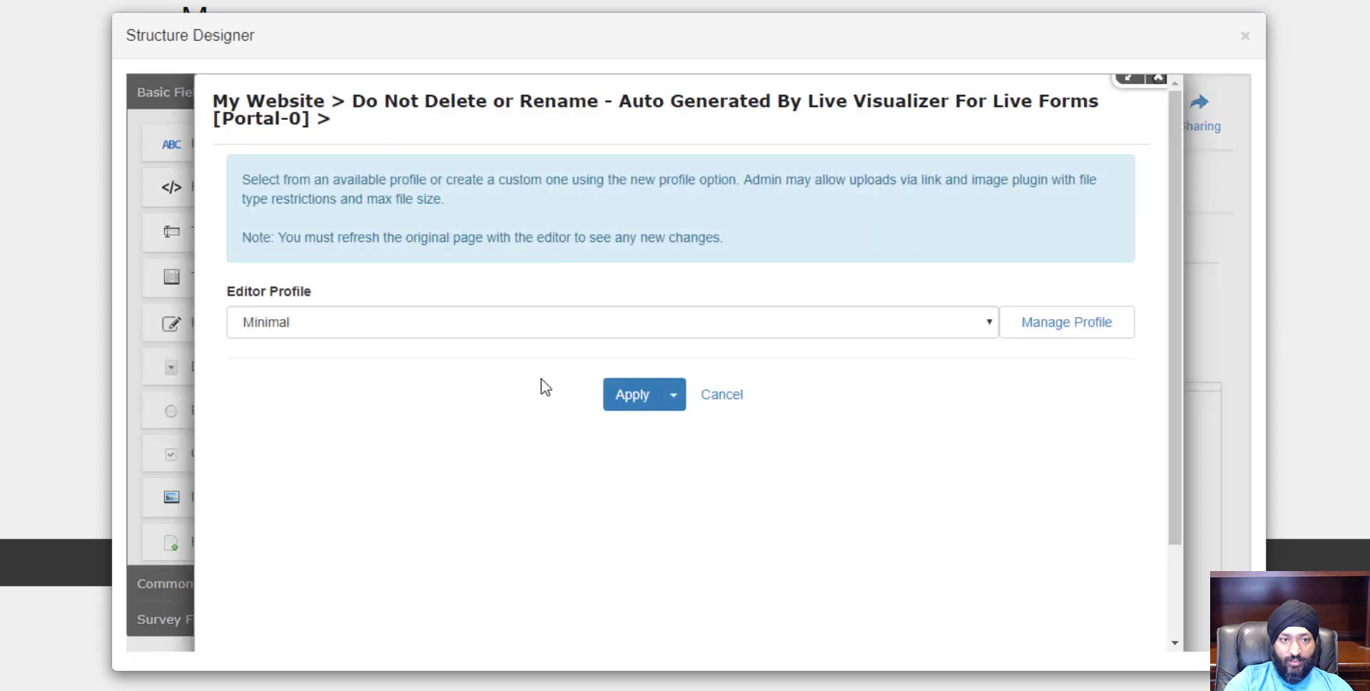
{"action": "left_click", "coordinate": [532, 328]}
{"action": "left_click", "coordinate": [533, 328]}
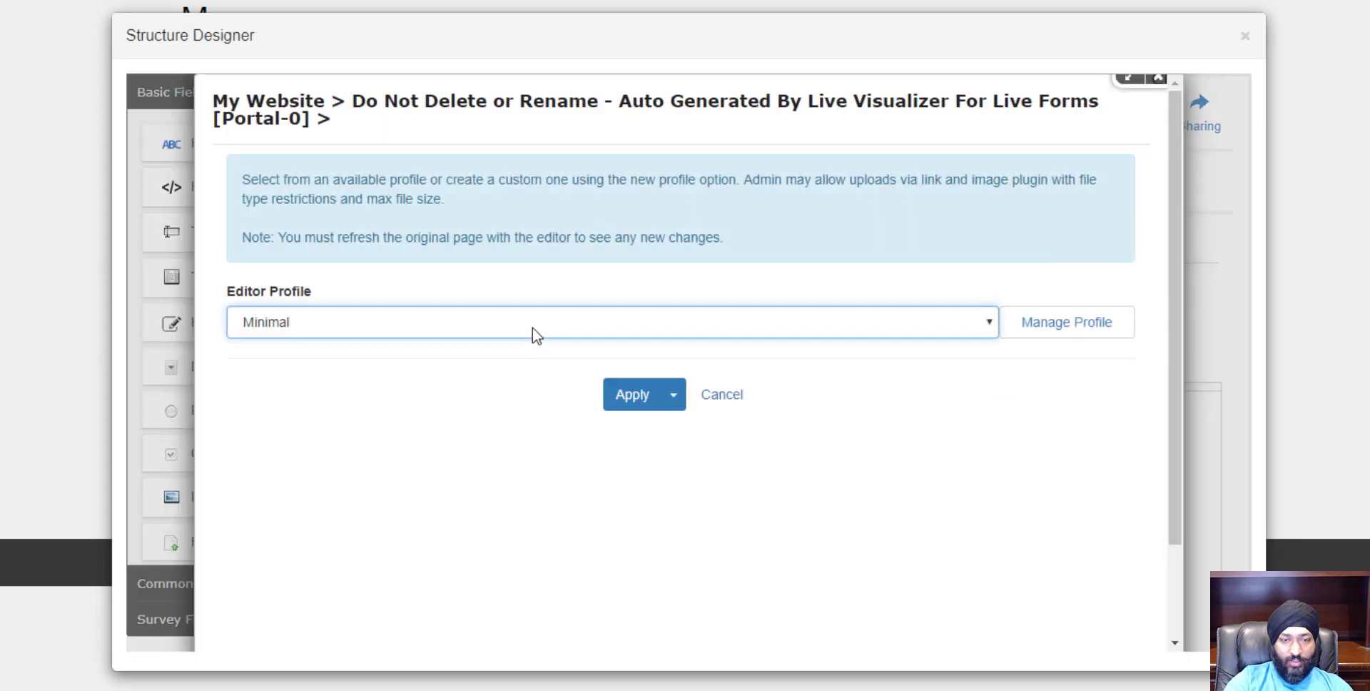
{"action": "left_click", "coordinate": [628, 395]}
Apply the preselected editor profile to the Recipe editor field and close the structure designer.
{"action": "scroll", "coordinate": [752, 379], "scroll_direction": "down", "scroll_amount": 5}
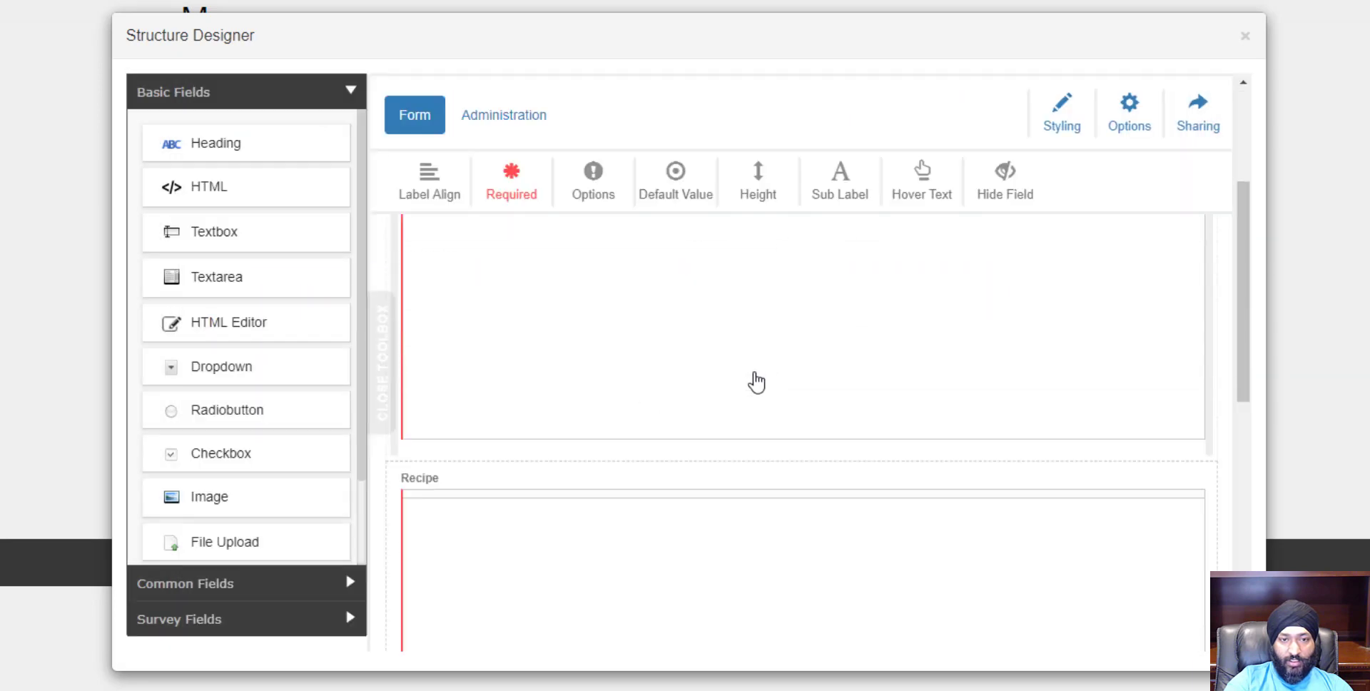
{"action": "left_click", "coordinate": [595, 194]}
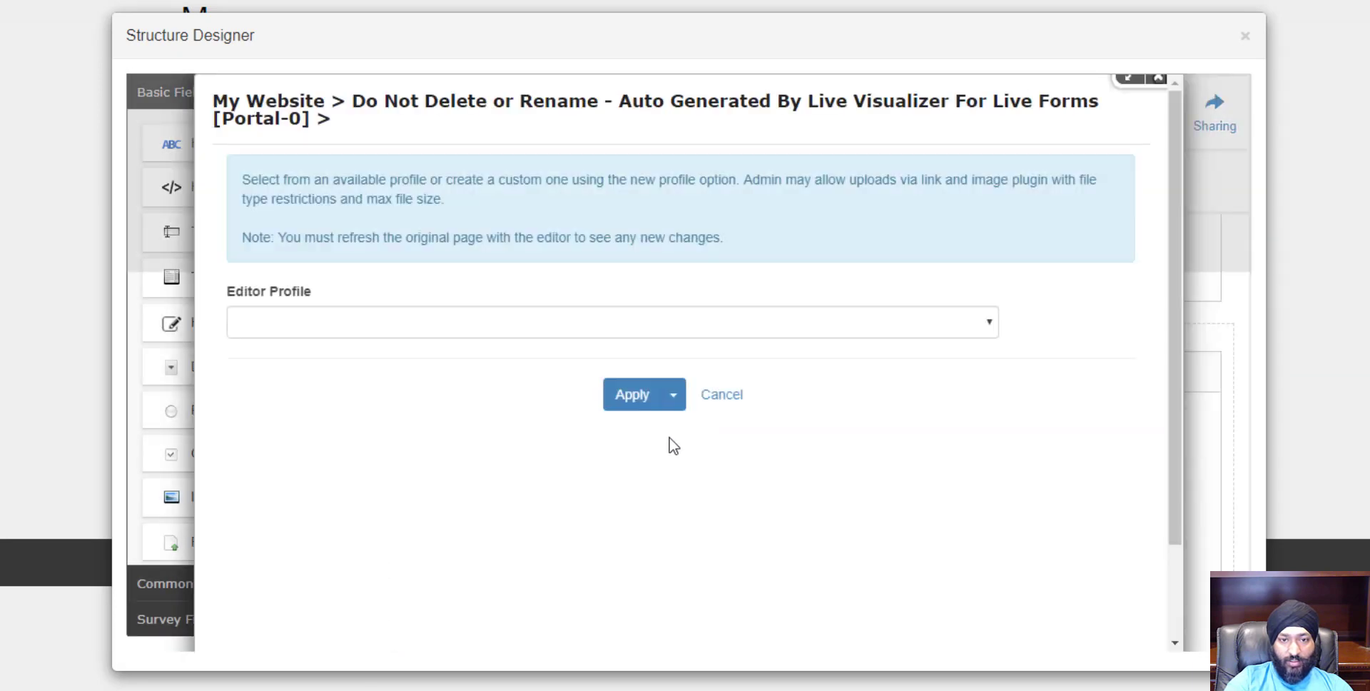
{"action": "left_click", "coordinate": [645, 398]}
{"action": "scroll", "coordinate": [721, 474], "scroll_direction": "down", "scroll_amount": 5}
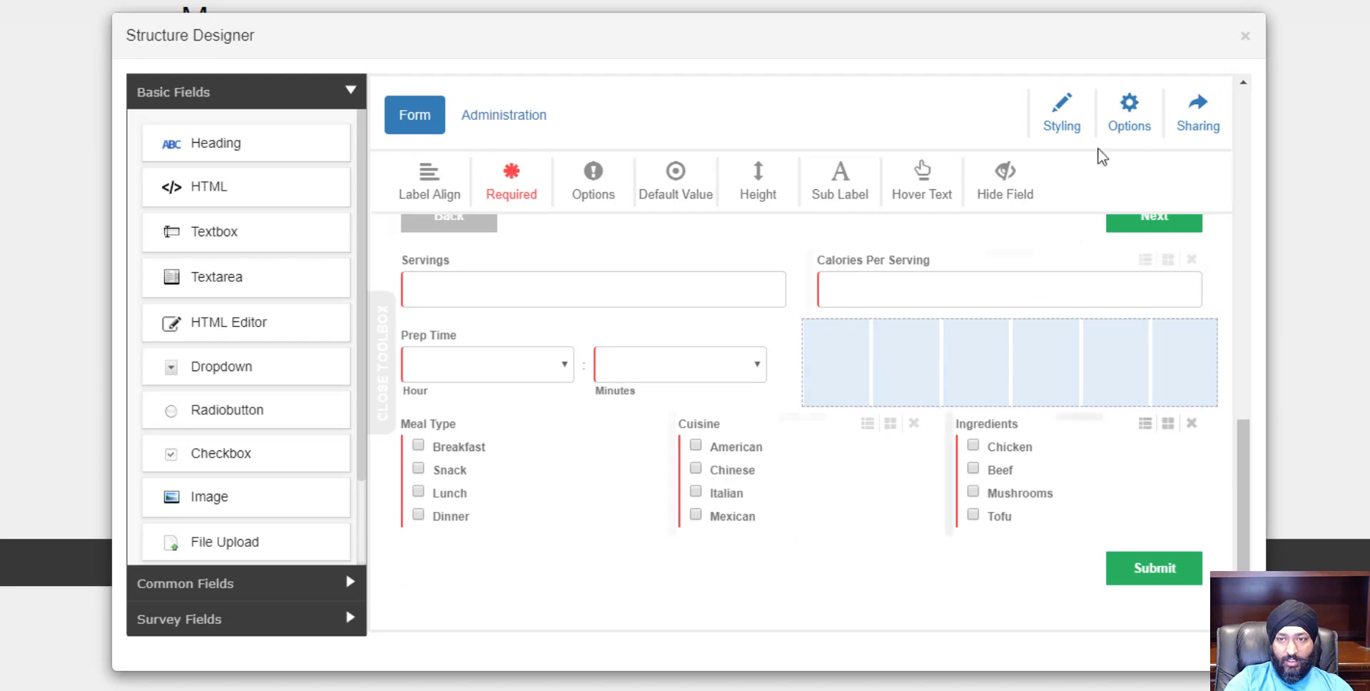
{"action": "left_click", "coordinate": [1246, 36]}
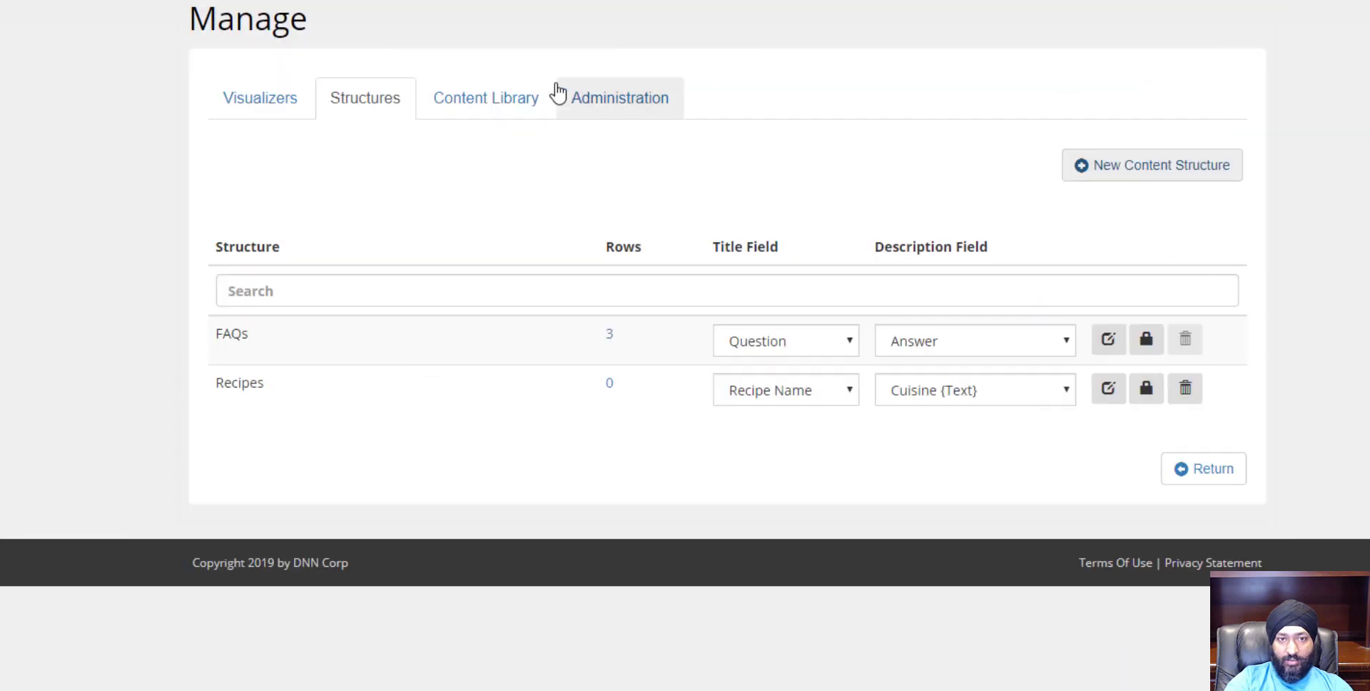
Start a new content item in the Content Library using the Recipes structure and go through its first page.
{"action": "left_click", "coordinate": [499, 98]}
{"action": "left_click", "coordinate": [1142, 165]}
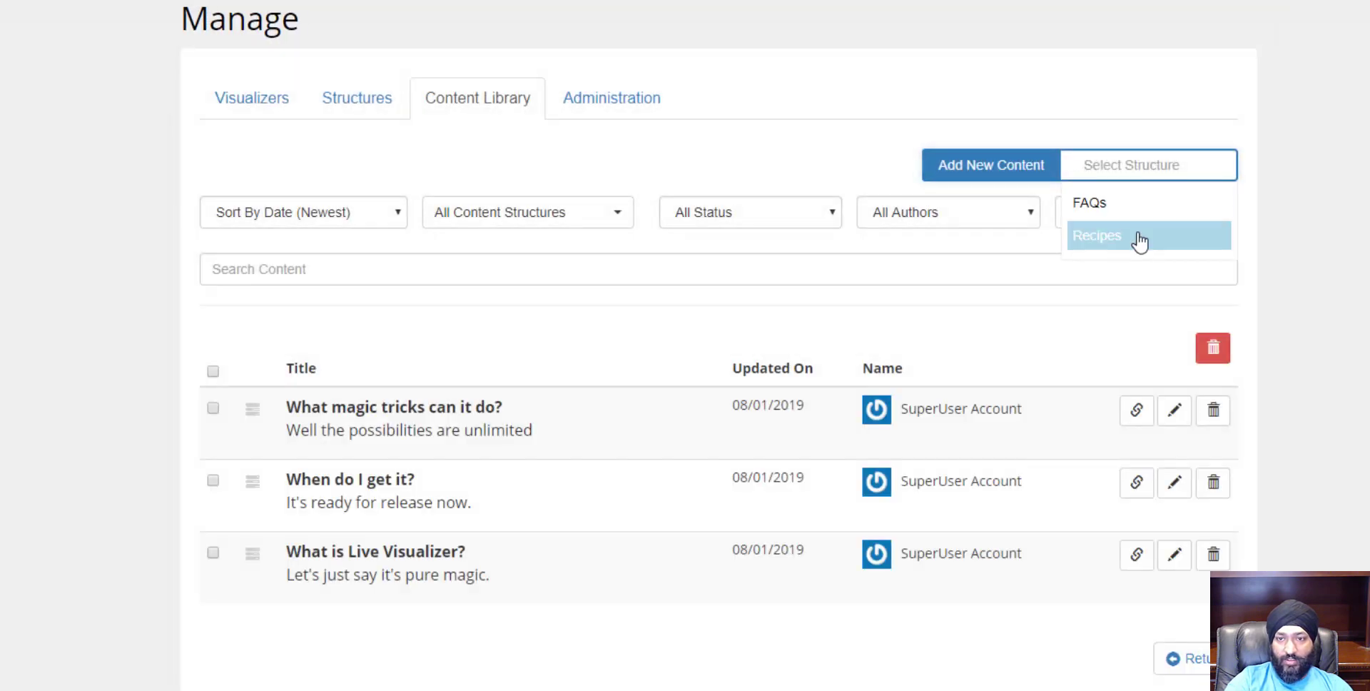
{"action": "left_click", "coordinate": [1135, 237]}
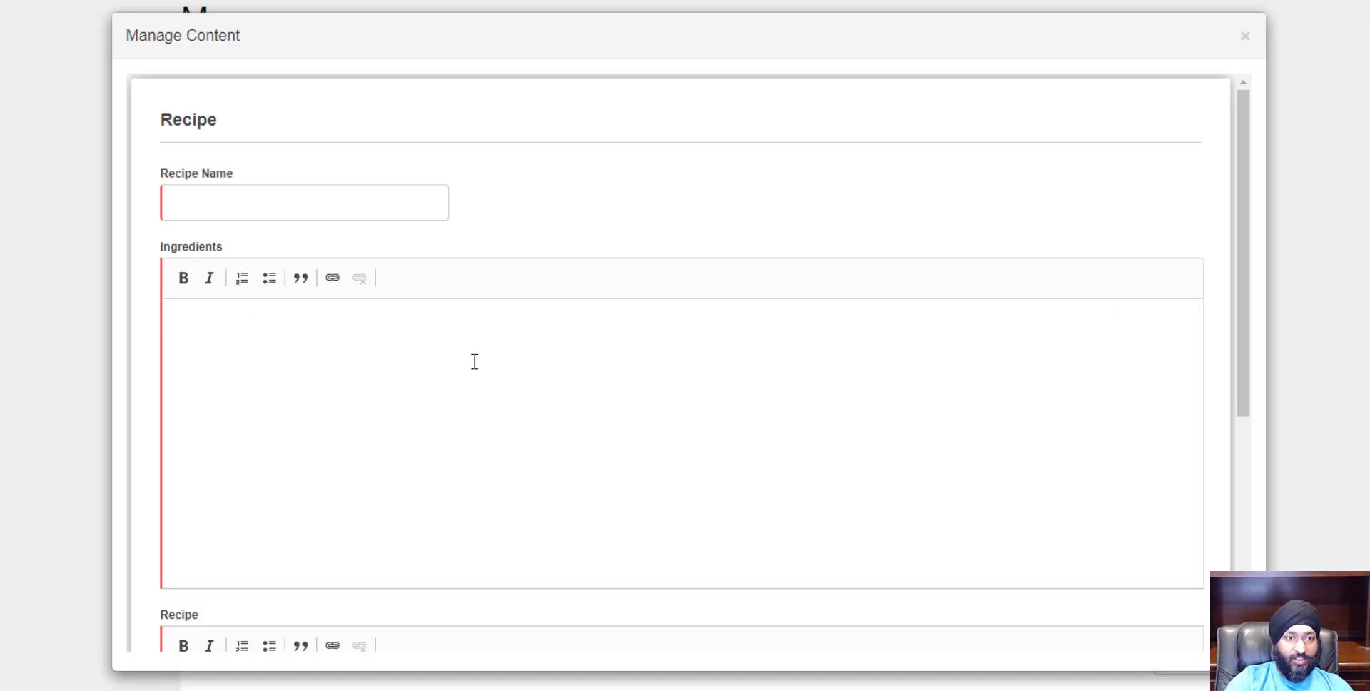
{"action": "scroll", "coordinate": [474, 361], "scroll_direction": "down", "scroll_amount": 5}
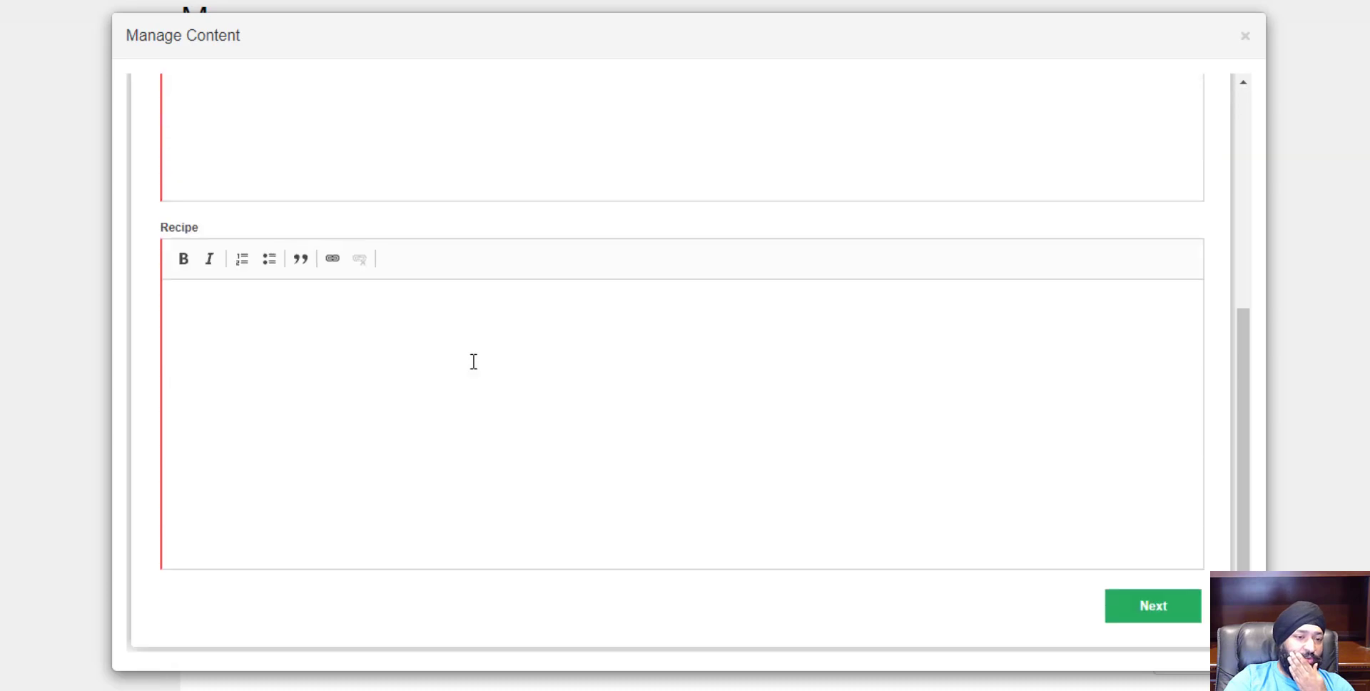
Review the Recipe Name, Ingredients and Recipe fields of the blank content form and close it without saving.
{"action": "scroll", "coordinate": [474, 361], "scroll_direction": "up", "scroll_amount": 5}
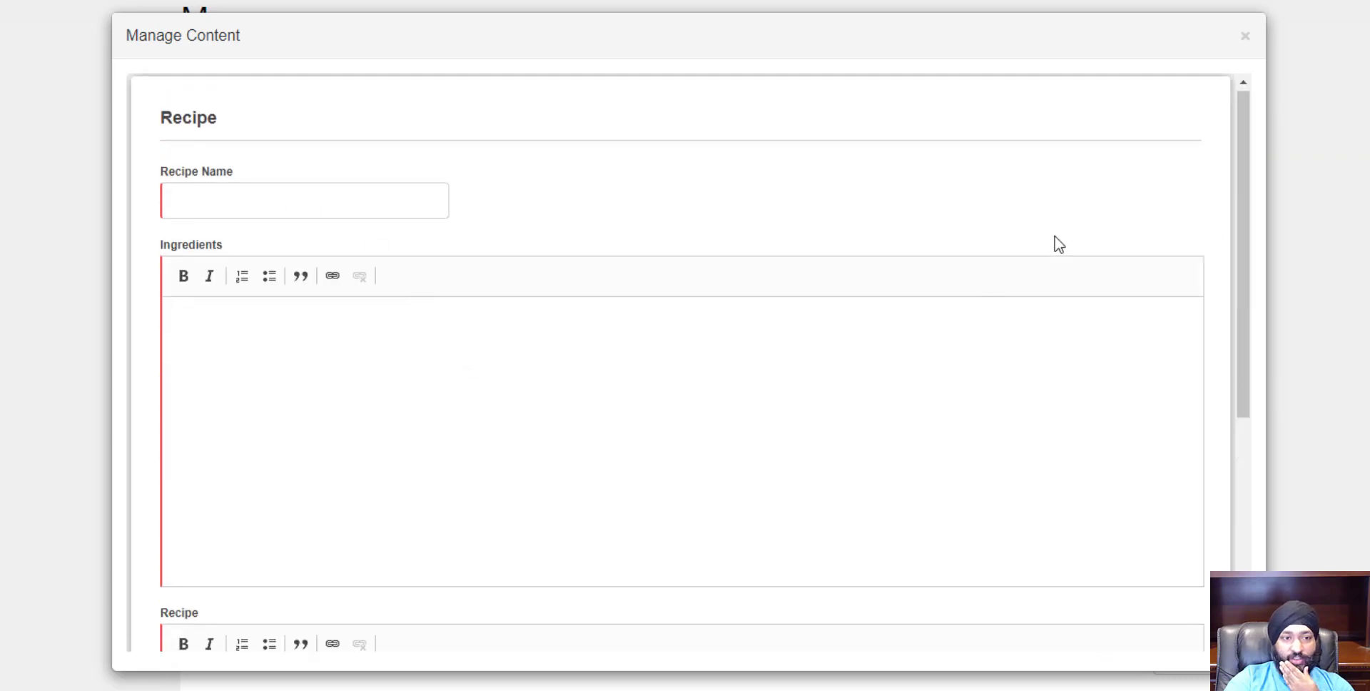
{"action": "scroll", "coordinate": [1055, 242], "scroll_direction": "down", "scroll_amount": 5}
{"action": "scroll", "coordinate": [1007, 248], "scroll_direction": "up", "scroll_amount": 5}
{"action": "left_click", "coordinate": [1246, 35]}
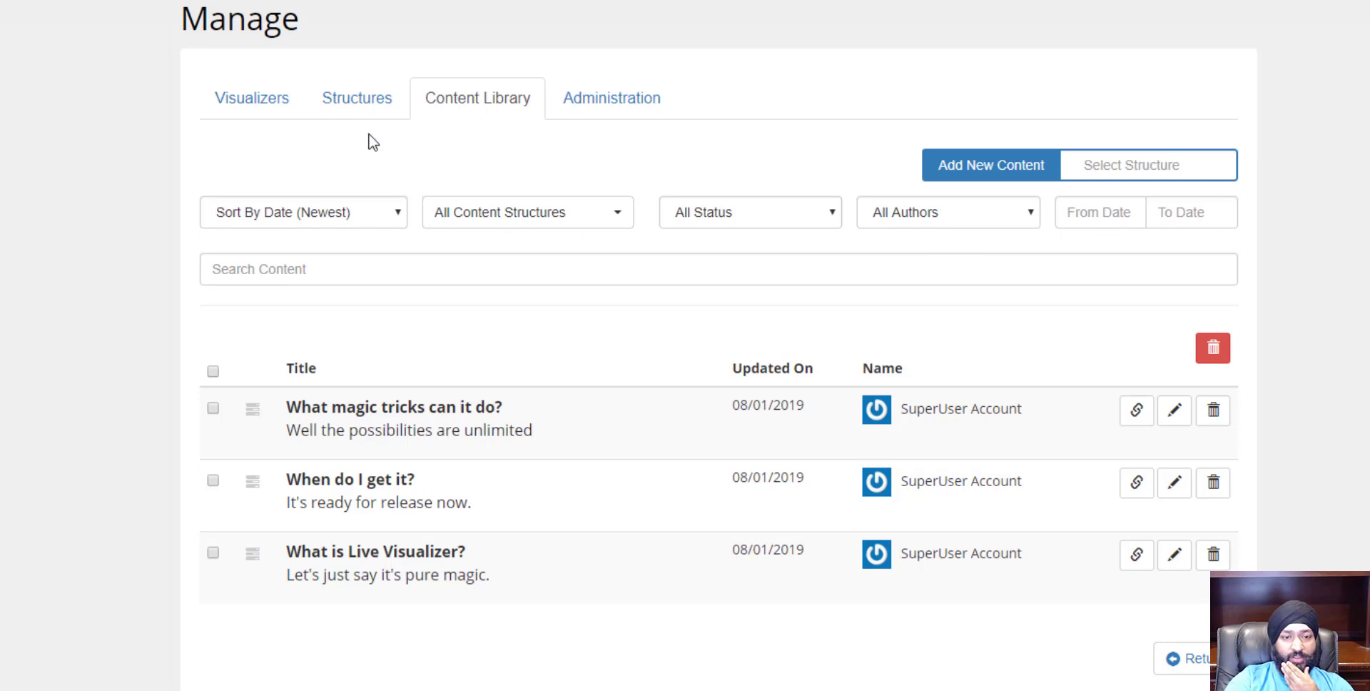
Reopen the Recipes structure for editing and look over the layout of its form pages.
{"action": "left_click", "coordinate": [361, 109]}
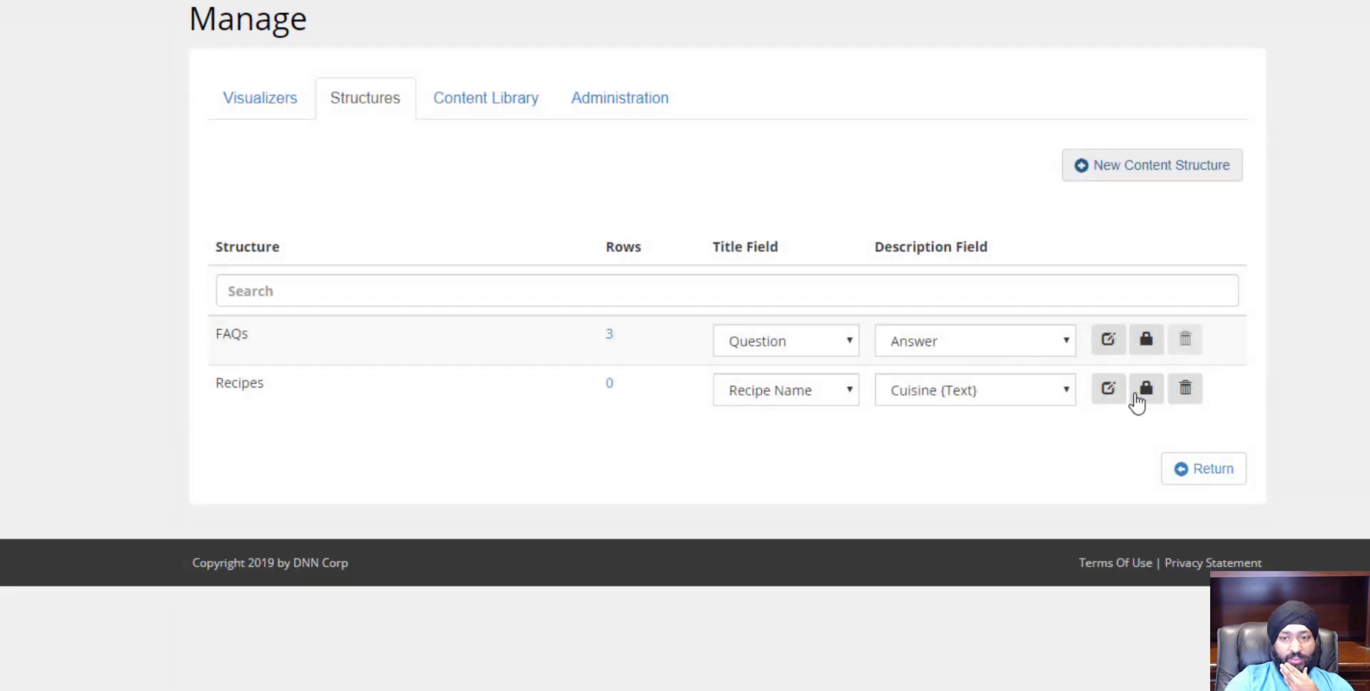
{"action": "left_click", "coordinate": [1108, 392]}
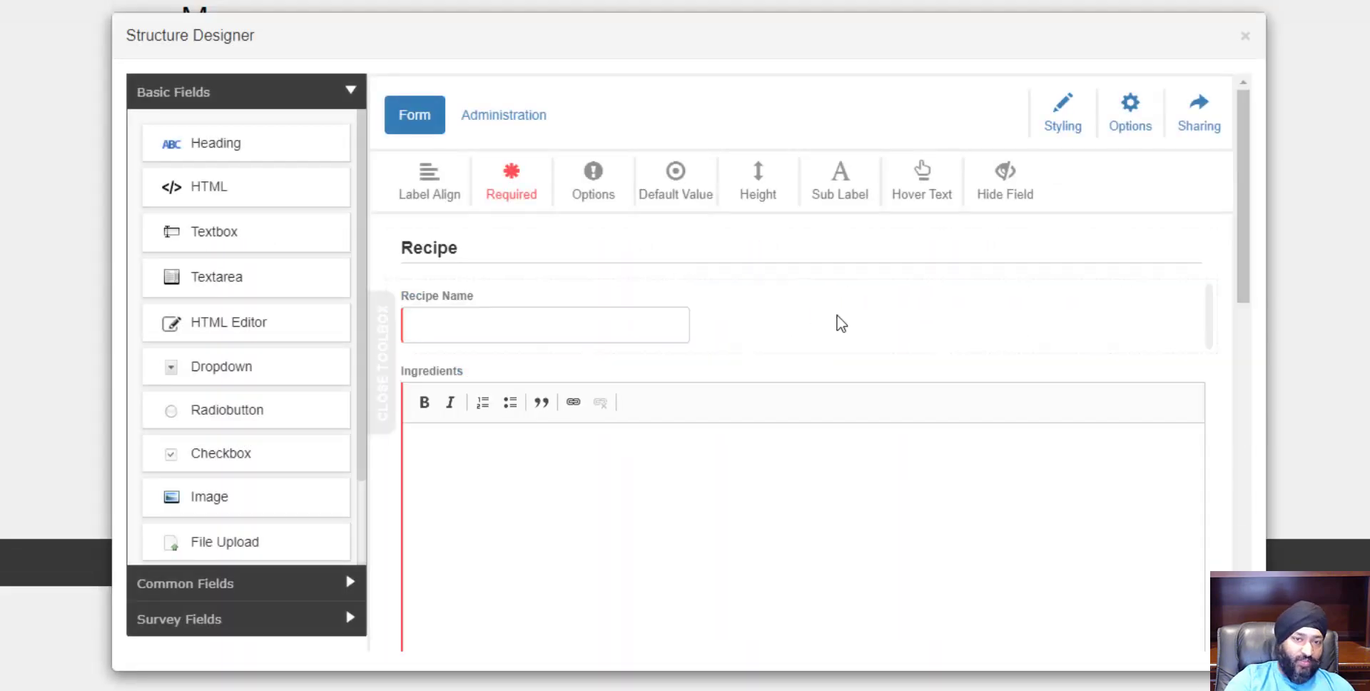
{"action": "mouse_move", "coordinate": [855, 329]}
{"action": "scroll", "coordinate": [855, 329], "scroll_direction": "down", "scroll_amount": 6}
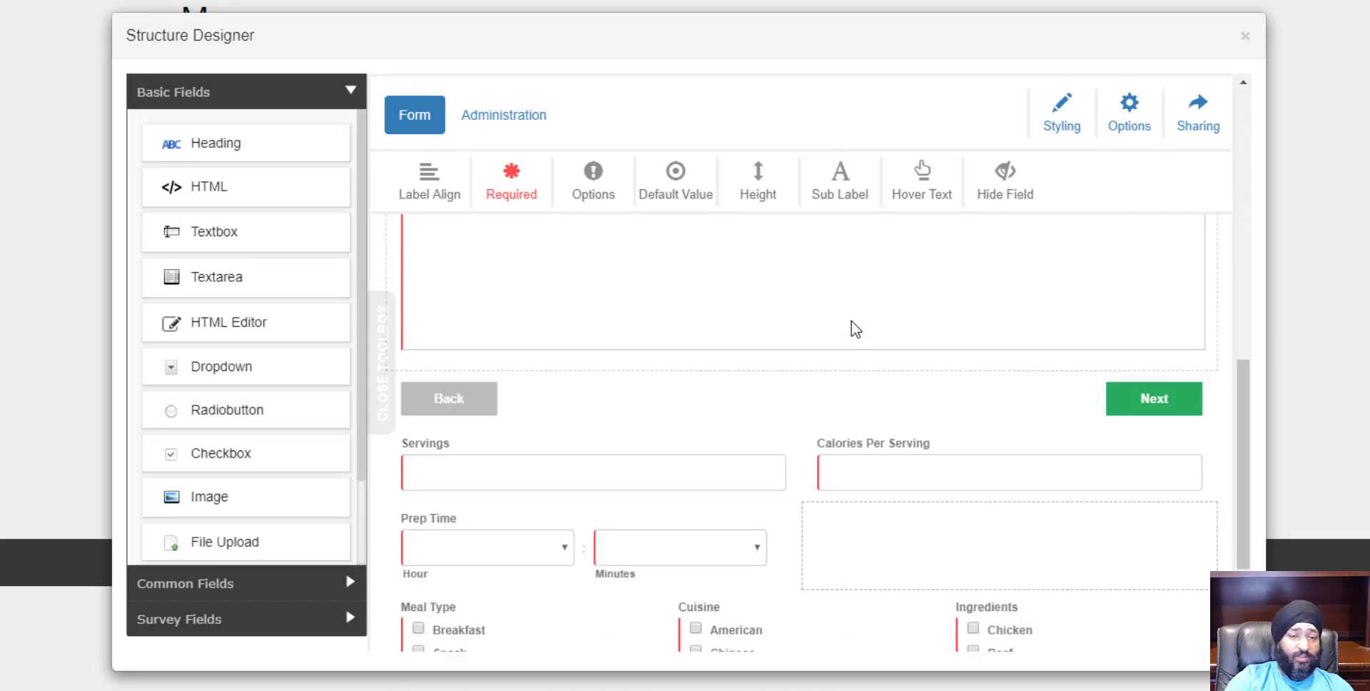
{"action": "scroll", "coordinate": [692, 374], "scroll_direction": "up", "scroll_amount": 3}
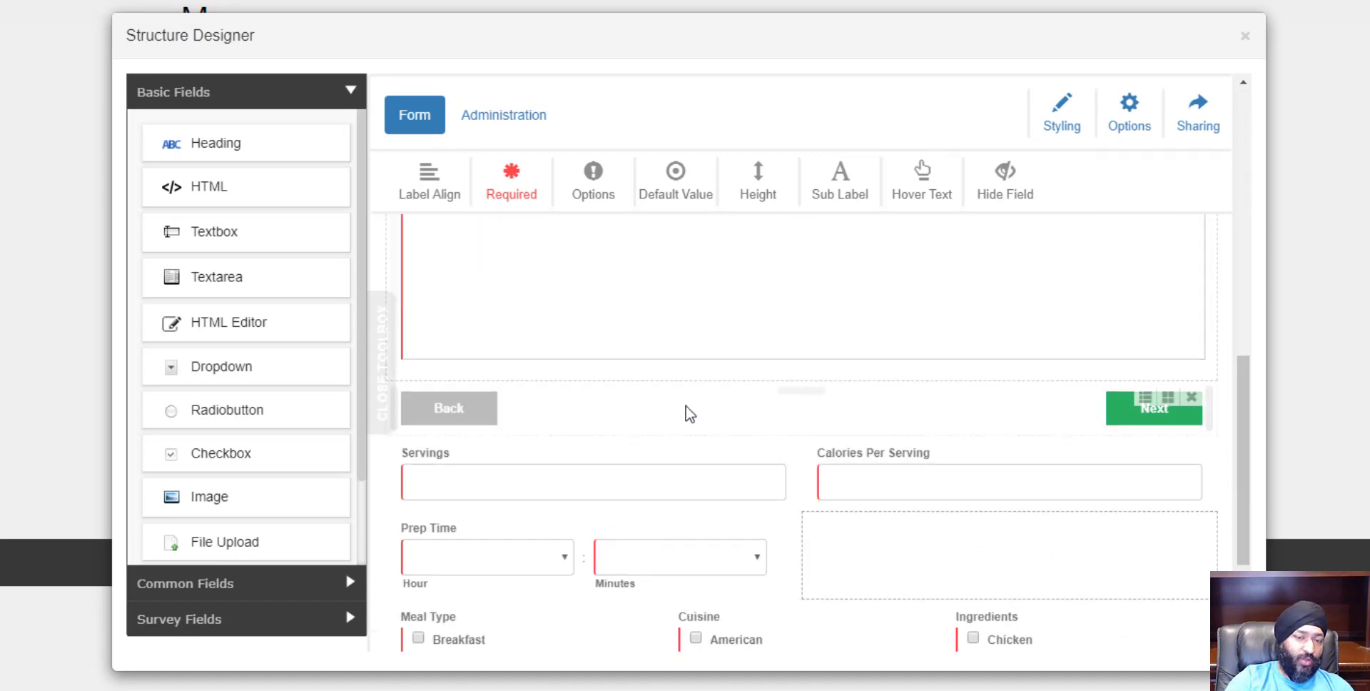
{"action": "scroll", "coordinate": [714, 411], "scroll_direction": "down", "scroll_amount": 3}
{"action": "scroll", "coordinate": [713, 411], "scroll_direction": "up", "scroll_amount": 10}
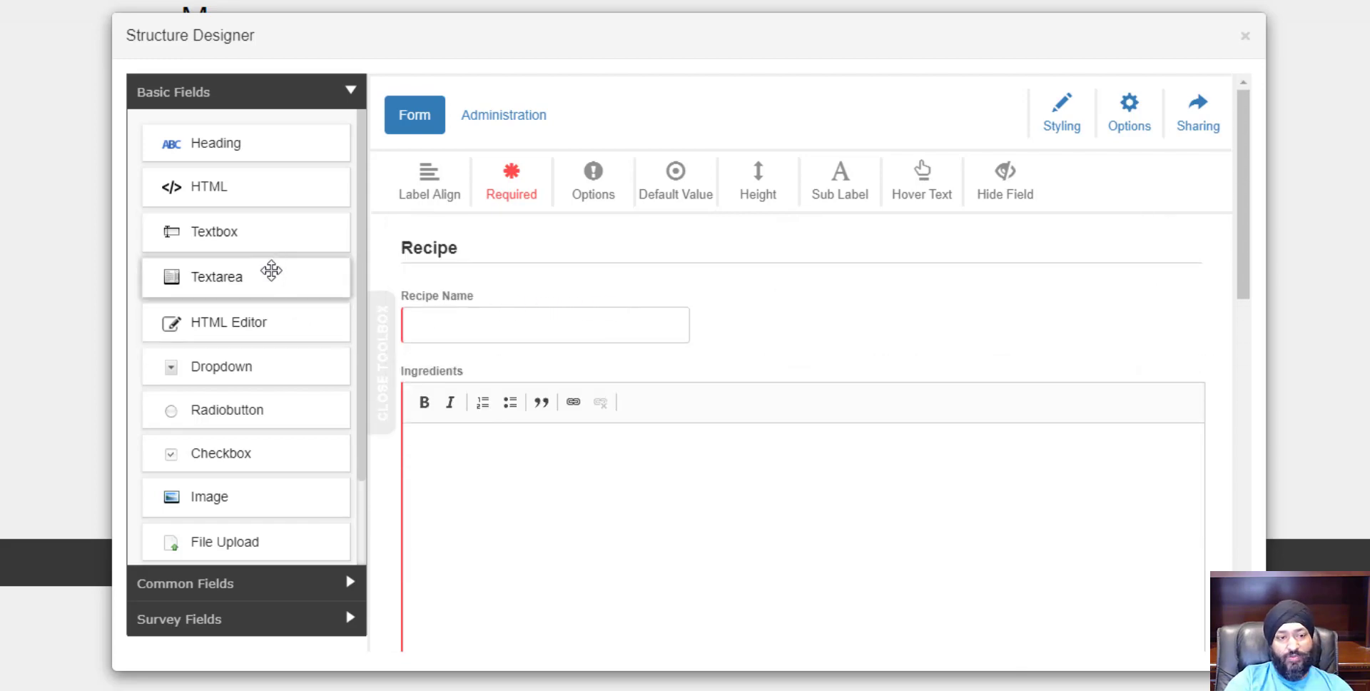
Add an Assets field between Recipe Name and Ingredients and label it Pictures.
{"action": "scroll", "coordinate": [264, 357], "scroll_direction": "down", "scroll_amount": 2}
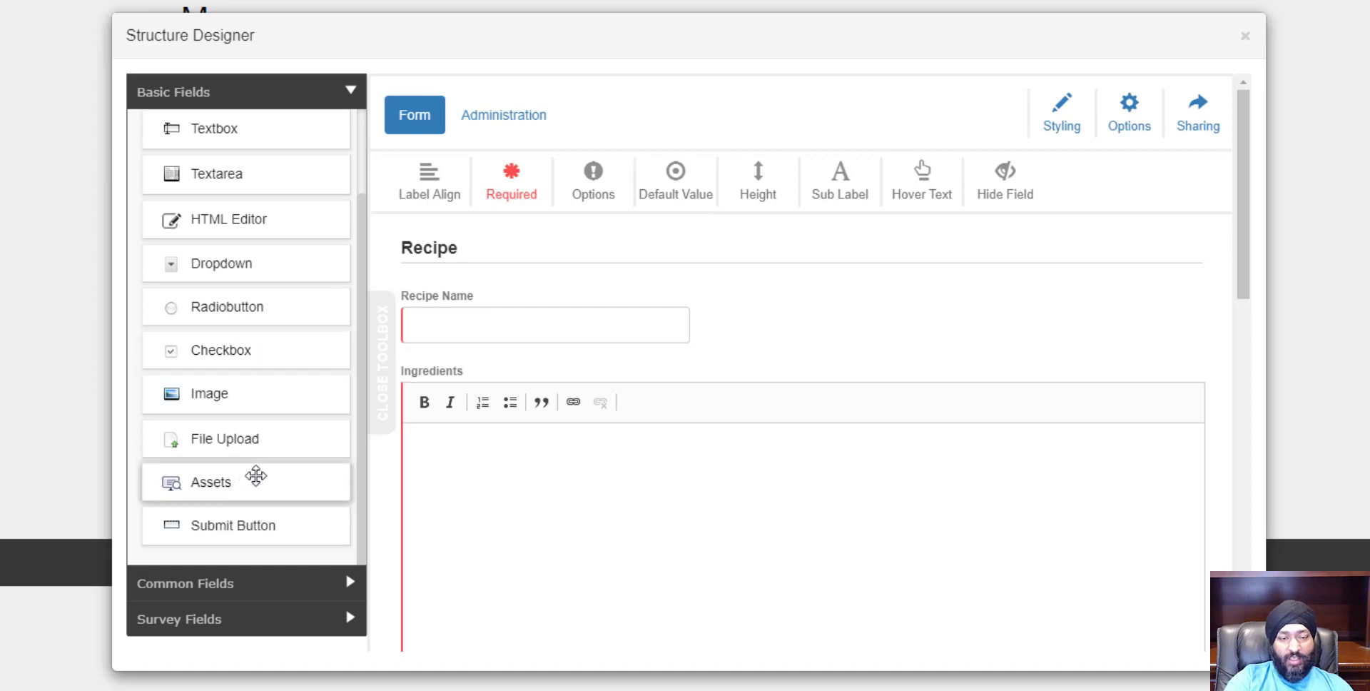
{"action": "scroll", "coordinate": [636, 422], "scroll_direction": "down", "scroll_amount": 2}
{"action": "left_click_drag", "start_coordinate": [330, 474], "coordinate": [505, 379]}
{"action": "left_click", "coordinate": [425, 374]}
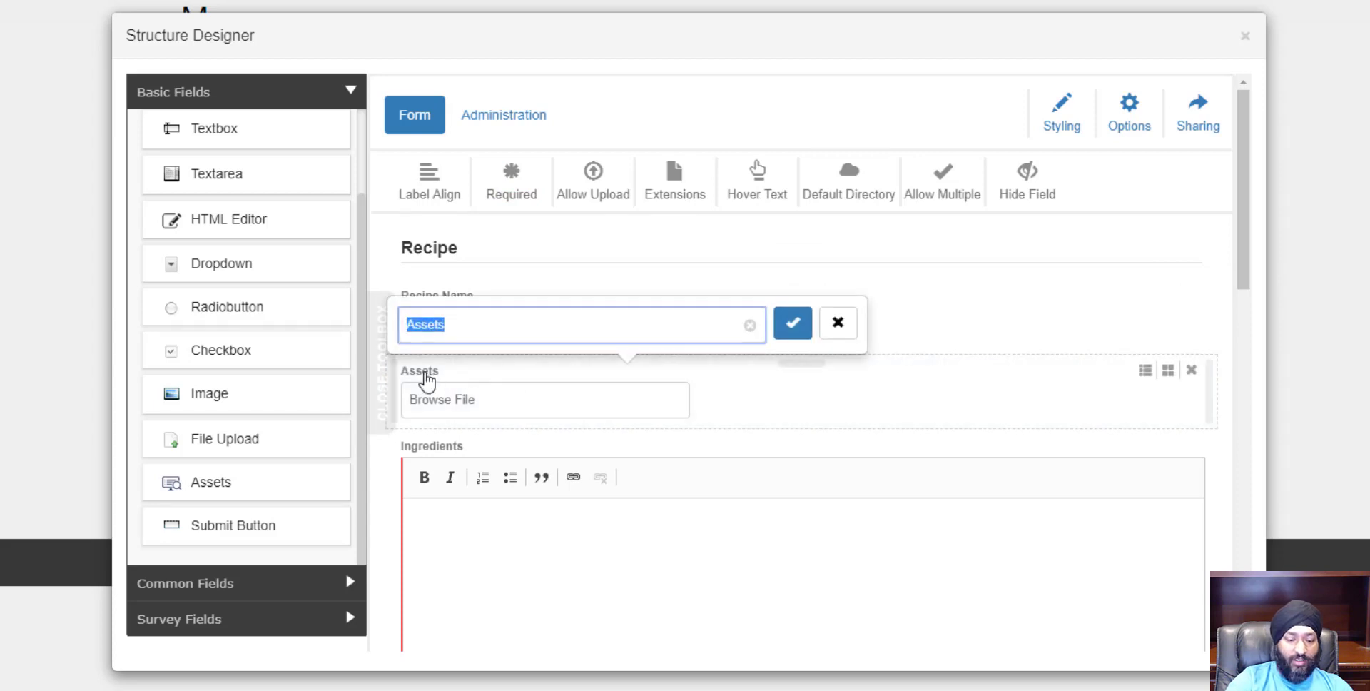
{"action": "type", "text": "Pictures"}
{"action": "key", "text": "Return"}
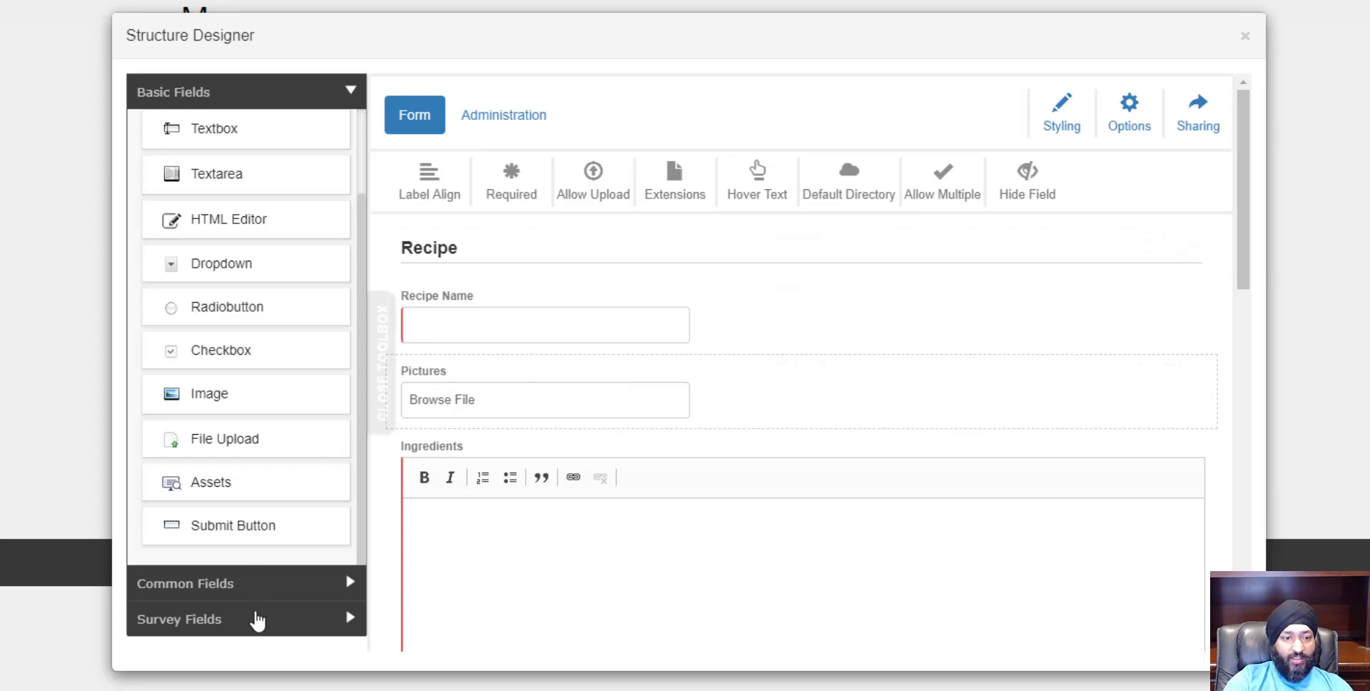
Insert a page break between Pictures and Ingredients, and enable Allow Upload on the Pictures field before closing the designer.
{"action": "left_click", "coordinate": [261, 623]}
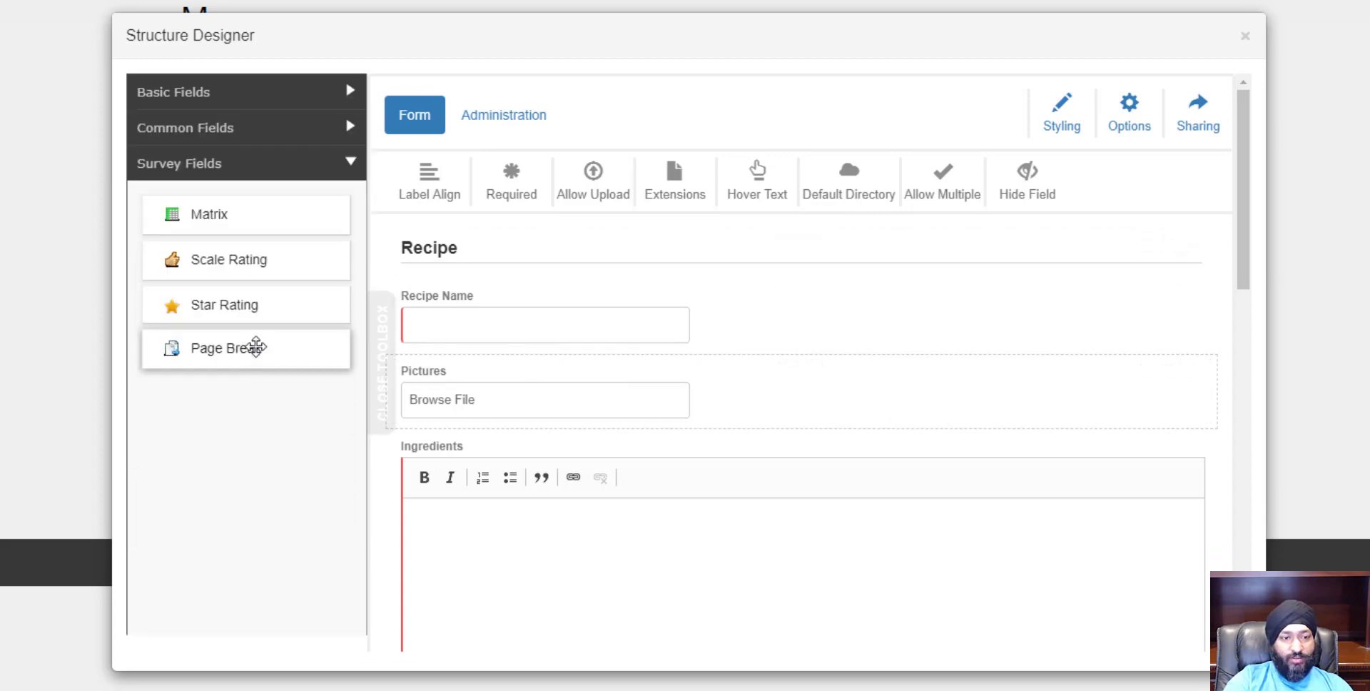
{"action": "left_click_drag", "start_coordinate": [254, 345], "coordinate": [499, 406]}
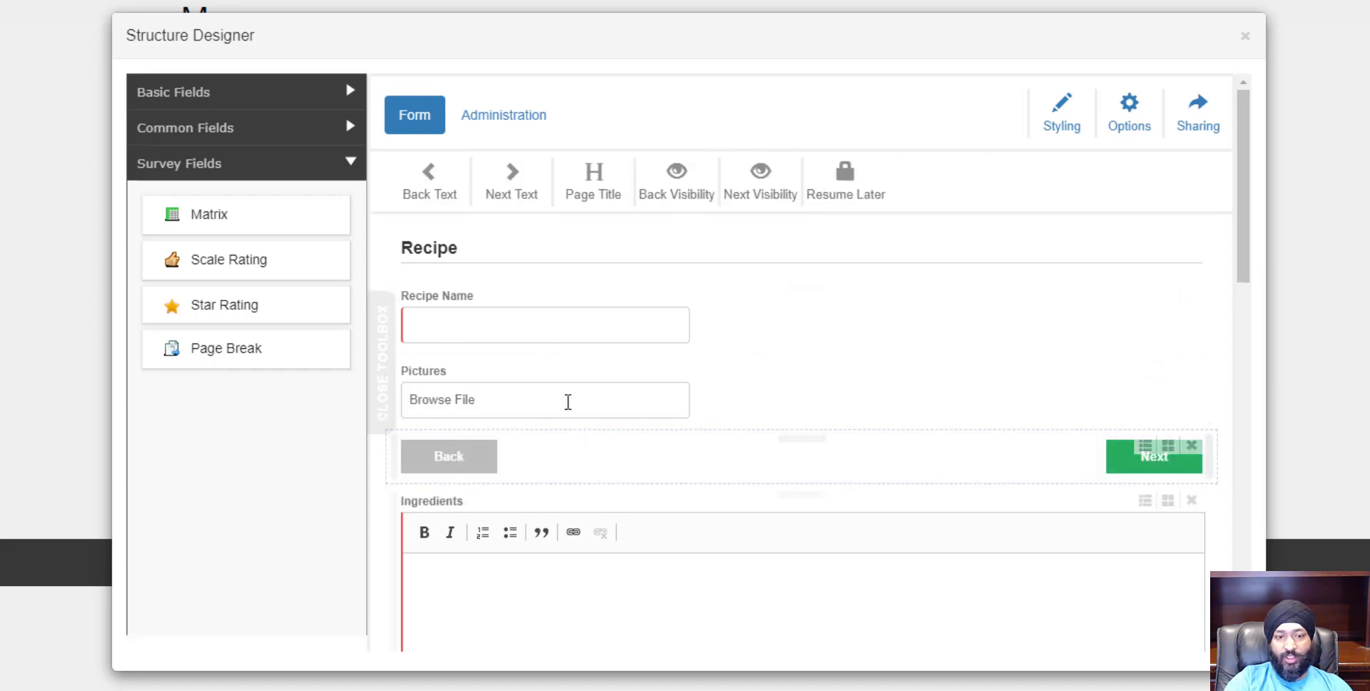
{"action": "left_click", "coordinate": [747, 407]}
{"action": "left_click", "coordinate": [593, 175]}
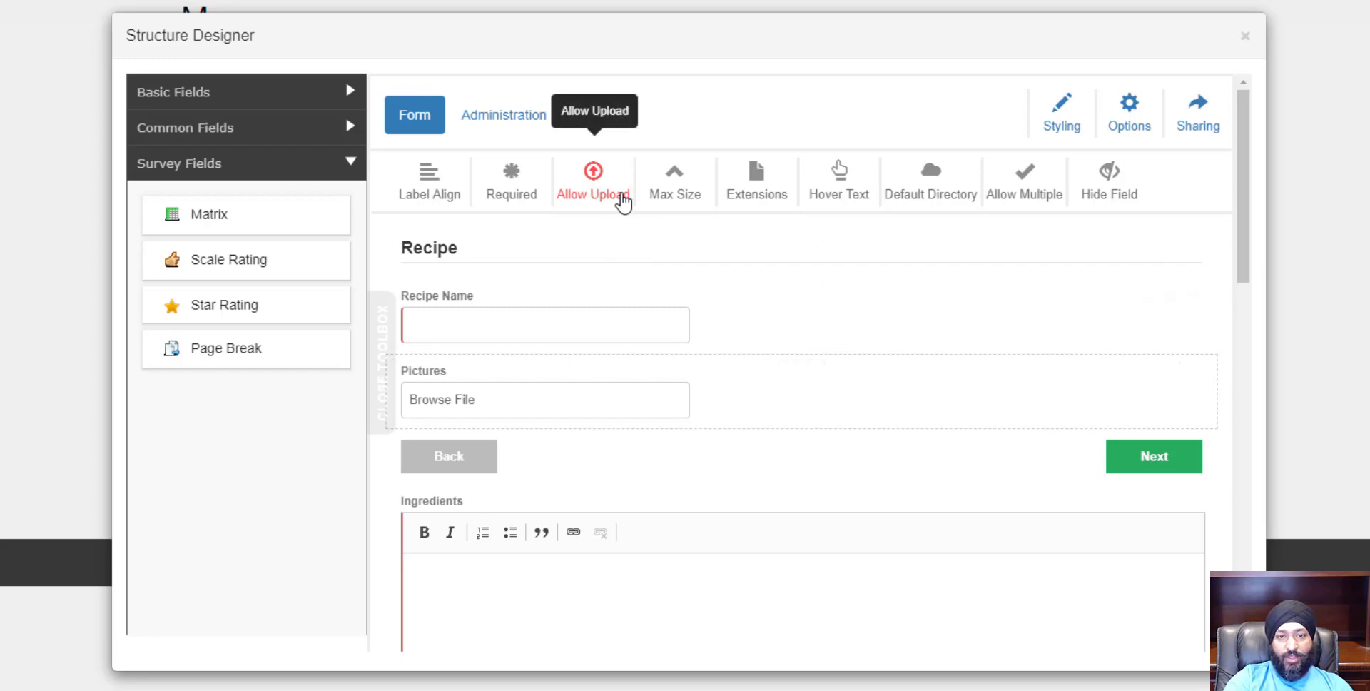
{"action": "left_click", "coordinate": [1245, 36]}
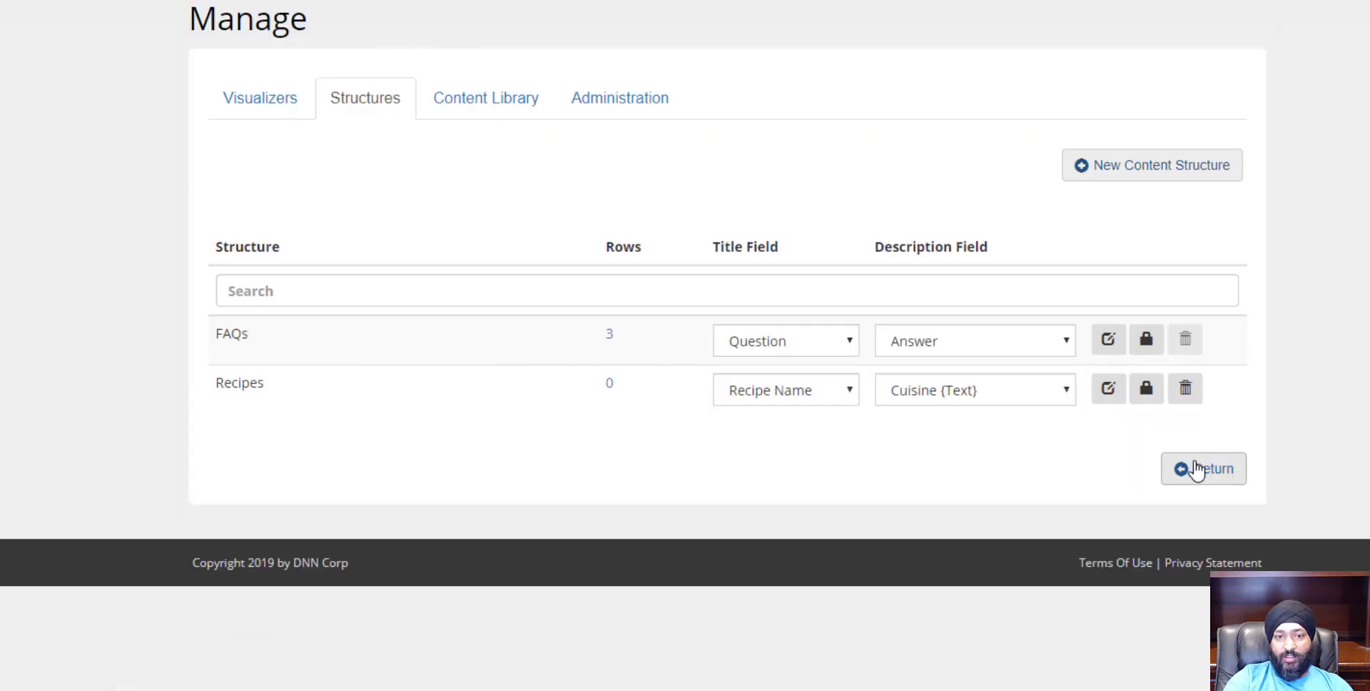
Check the Pictures field in a new Recipes content form in the Content Library and close the form unsaved.
{"action": "left_click", "coordinate": [486, 98]}
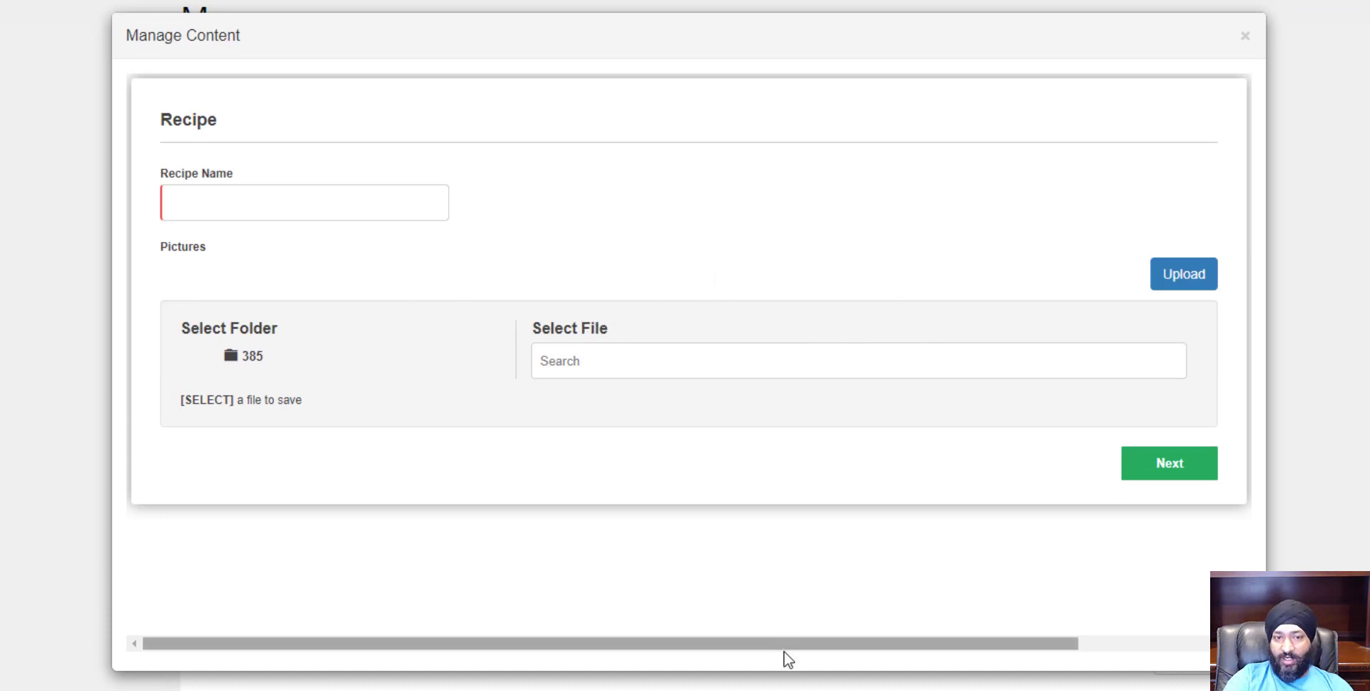
{"action": "left_click", "coordinate": [1244, 39]}
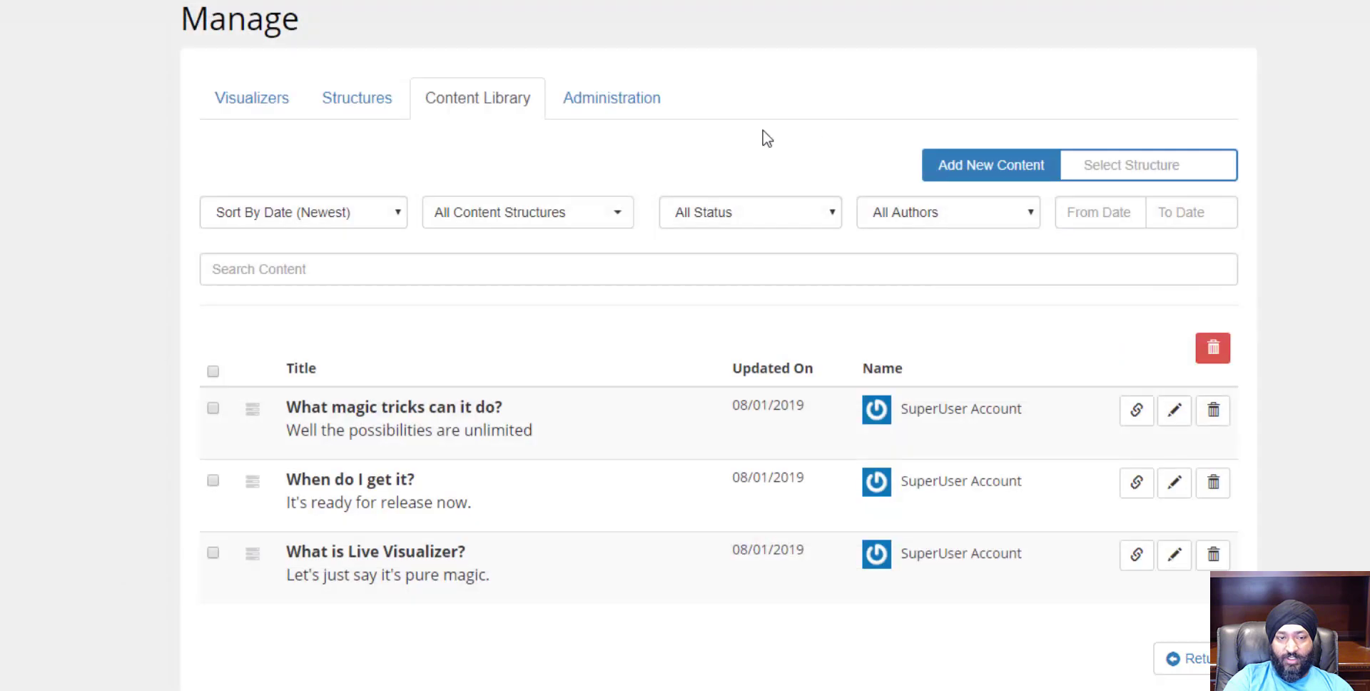
Review the Recipes structure's content permissions, including the Other Permissions section, and close them unchanged.
{"action": "left_click", "coordinate": [364, 104]}
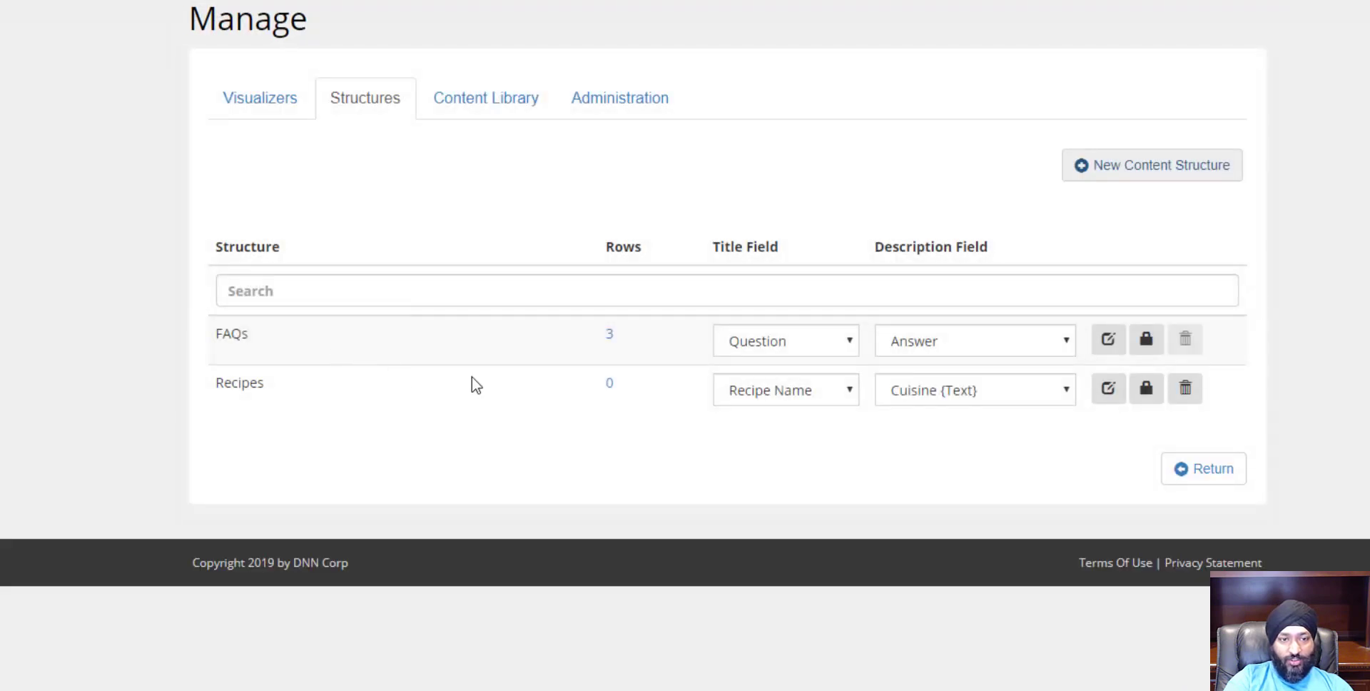
{"action": "double_click", "coordinate": [250, 387]}
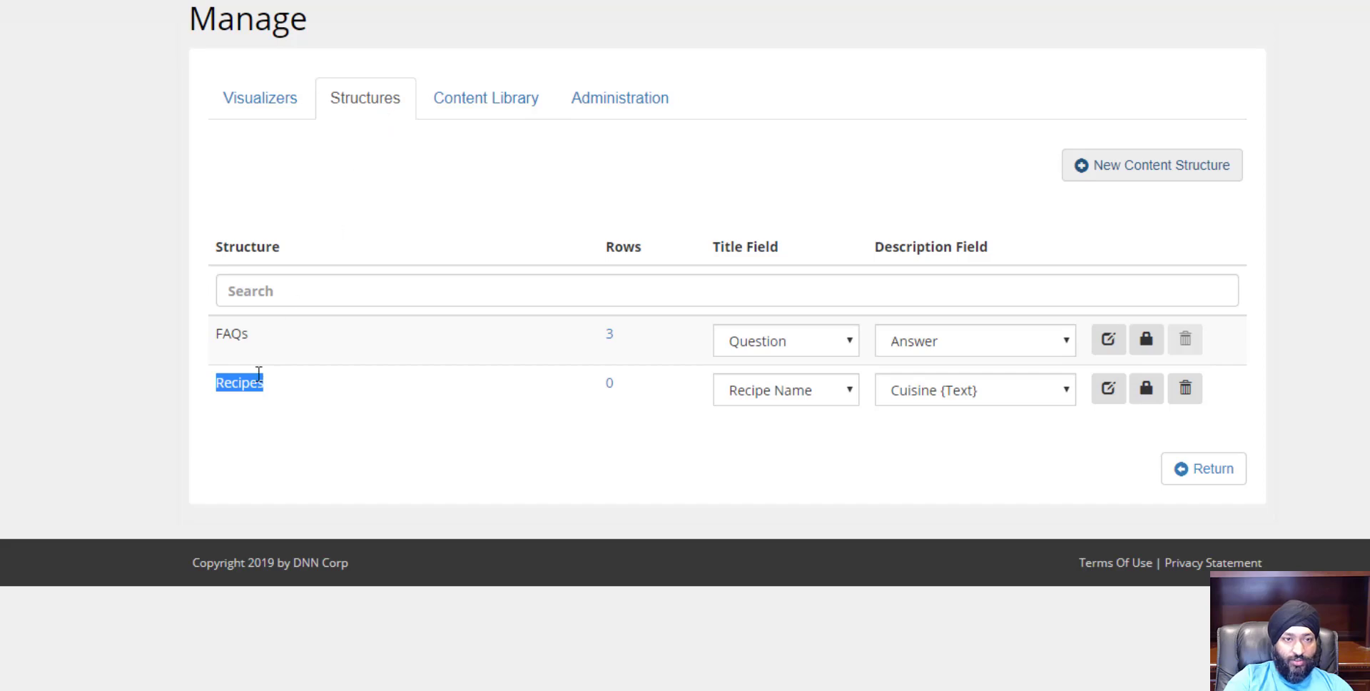
{"action": "left_click", "coordinate": [897, 445]}
{"action": "left_click", "coordinate": [1148, 400]}
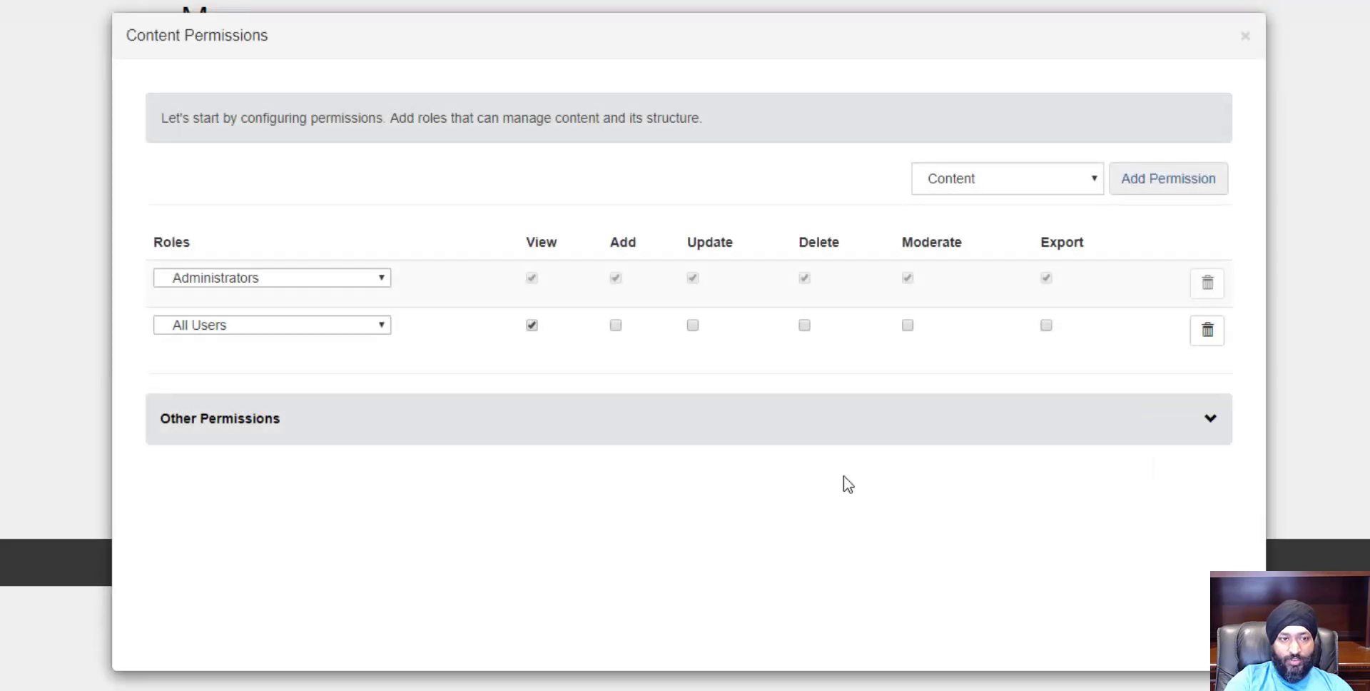
{"action": "left_click", "coordinate": [1214, 427]}
{"action": "left_click", "coordinate": [1214, 427]}
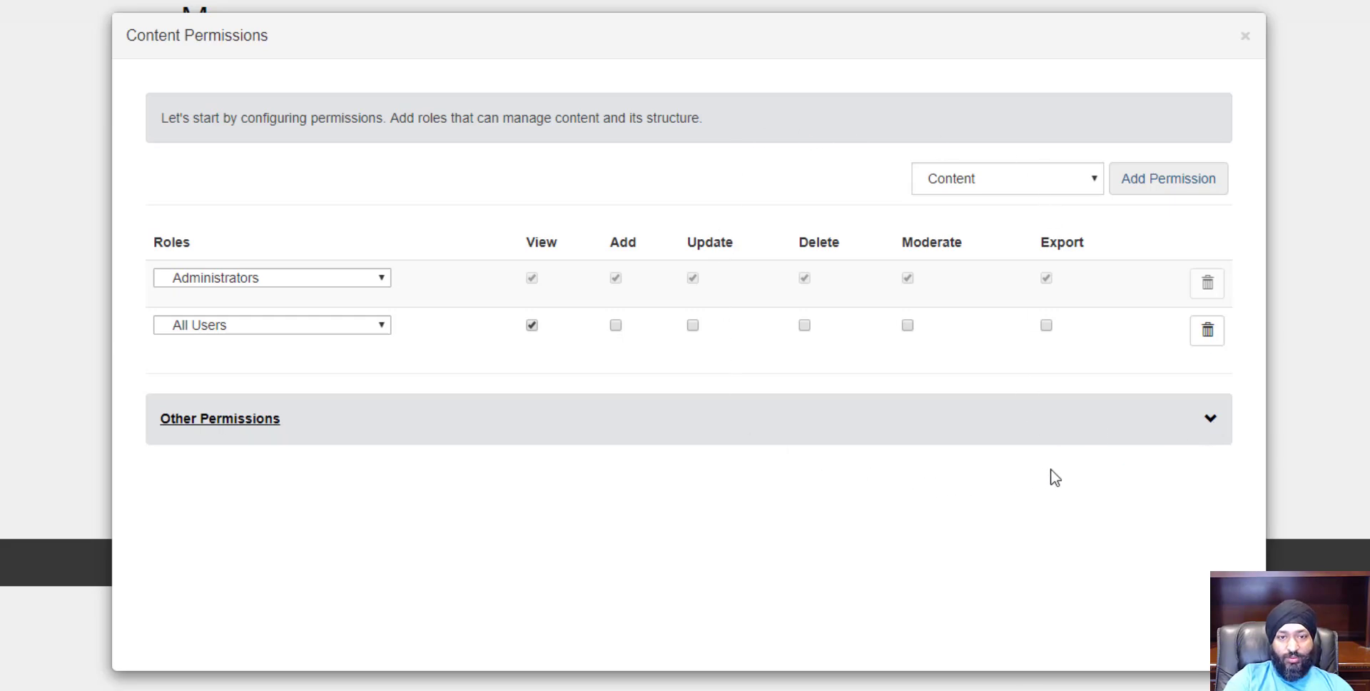
{"action": "left_click", "coordinate": [1247, 36]}
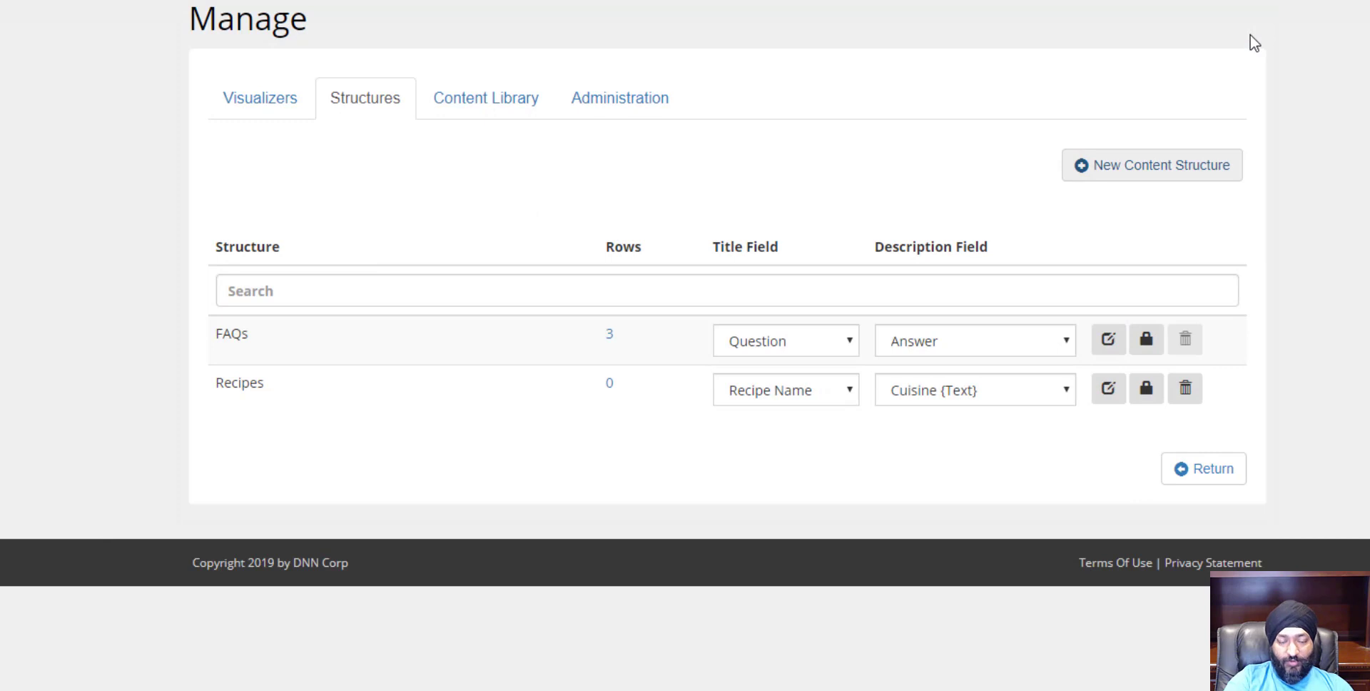